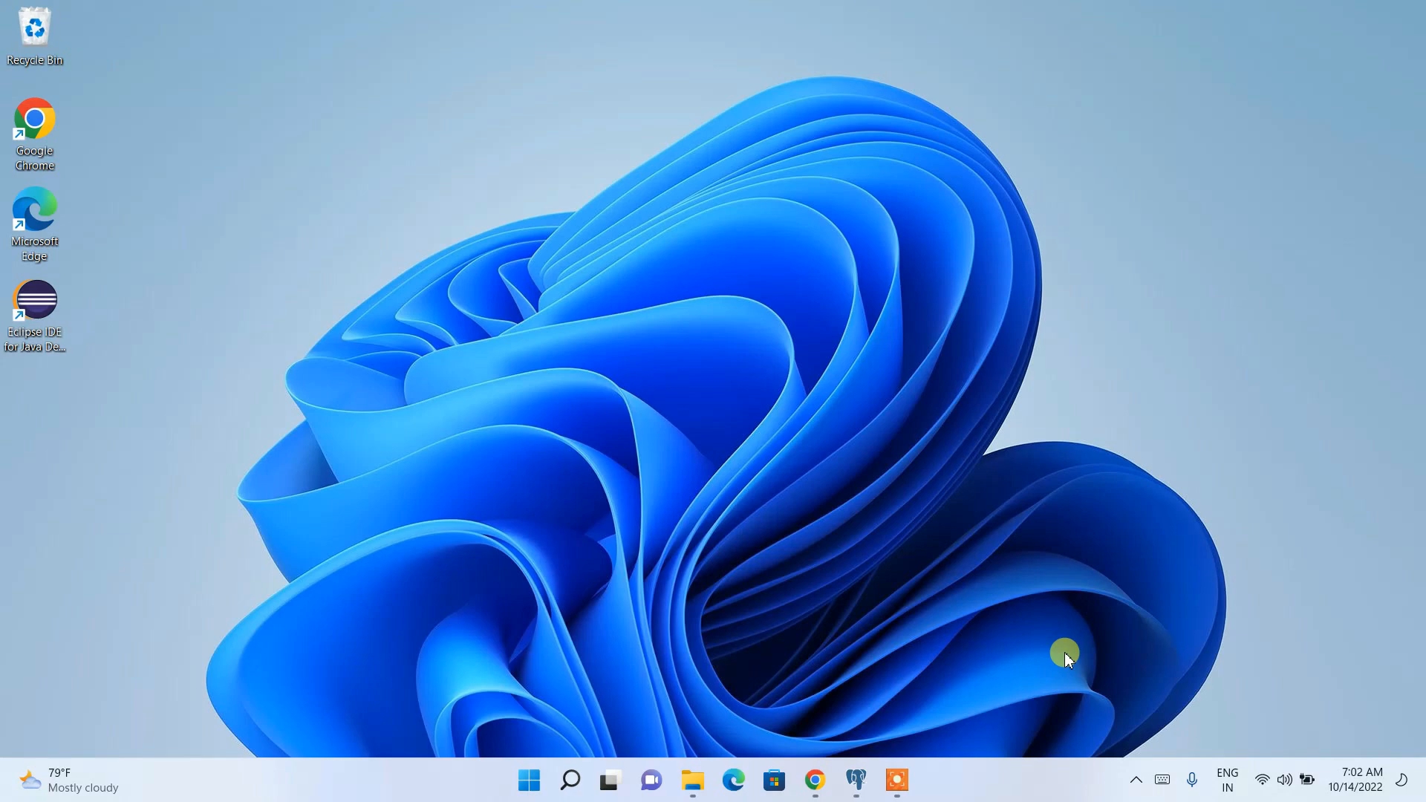
Step: Search the web for "datagrip download" in a new Chrome tab and open the JetBrains DataGrip download page
left_click(815, 780)
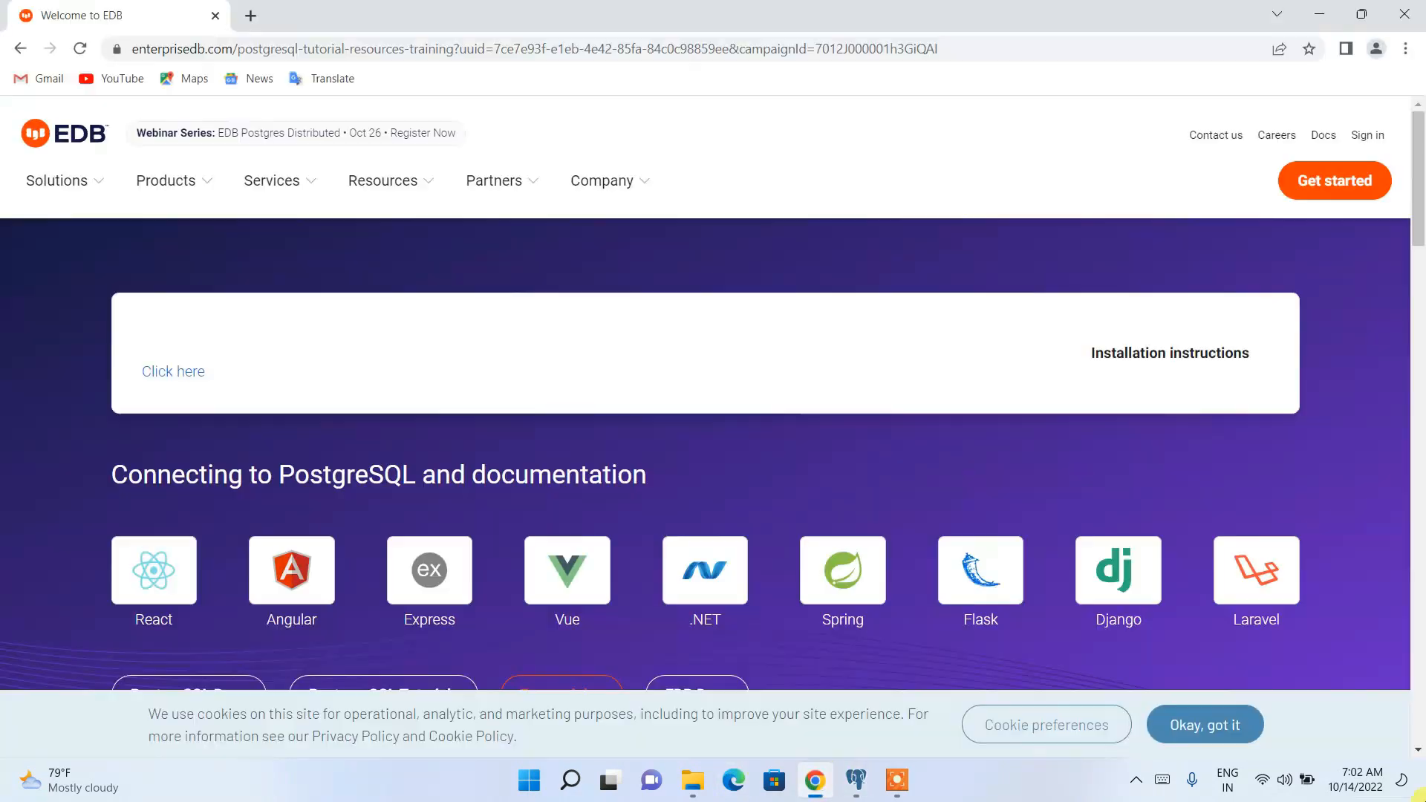
left_click(250, 15)
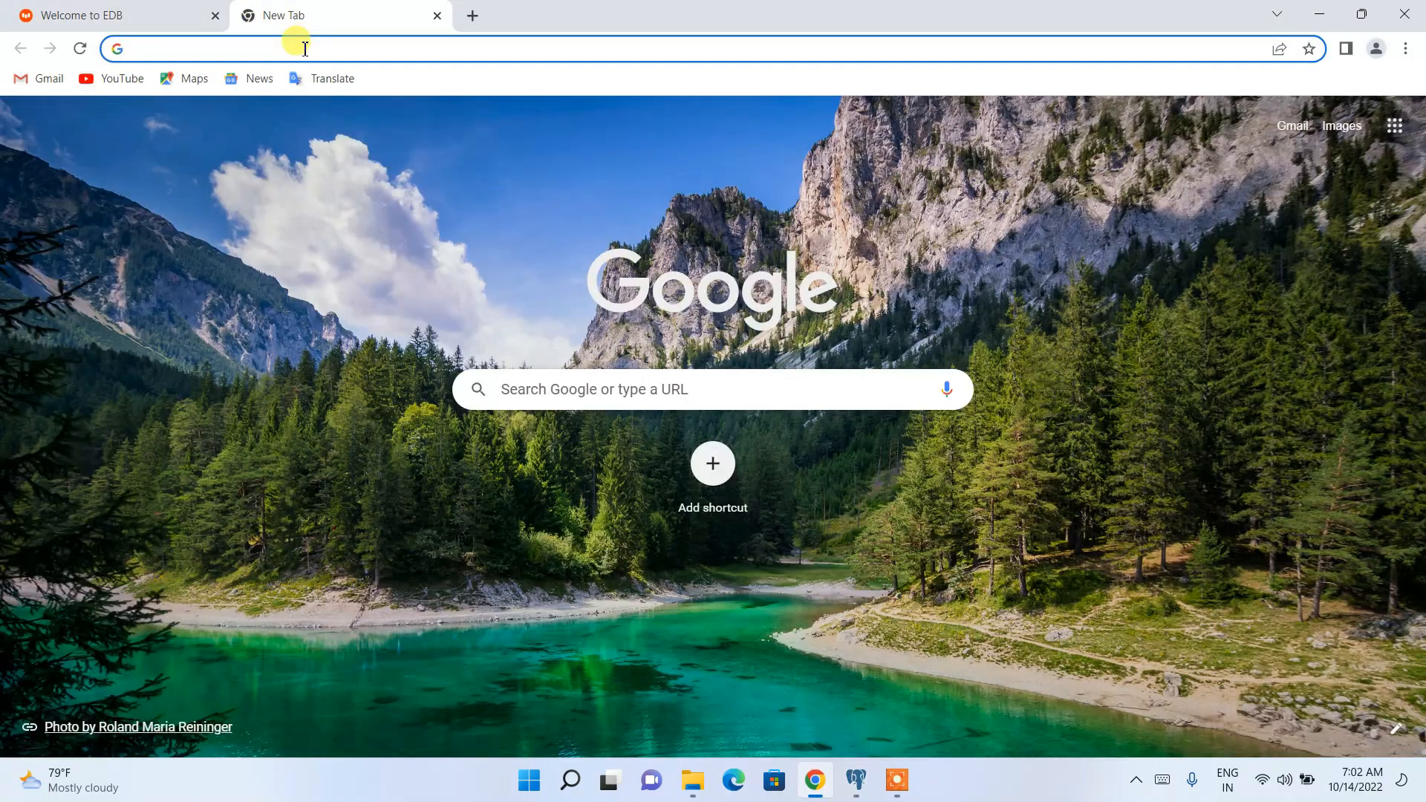
left_click(301, 47)
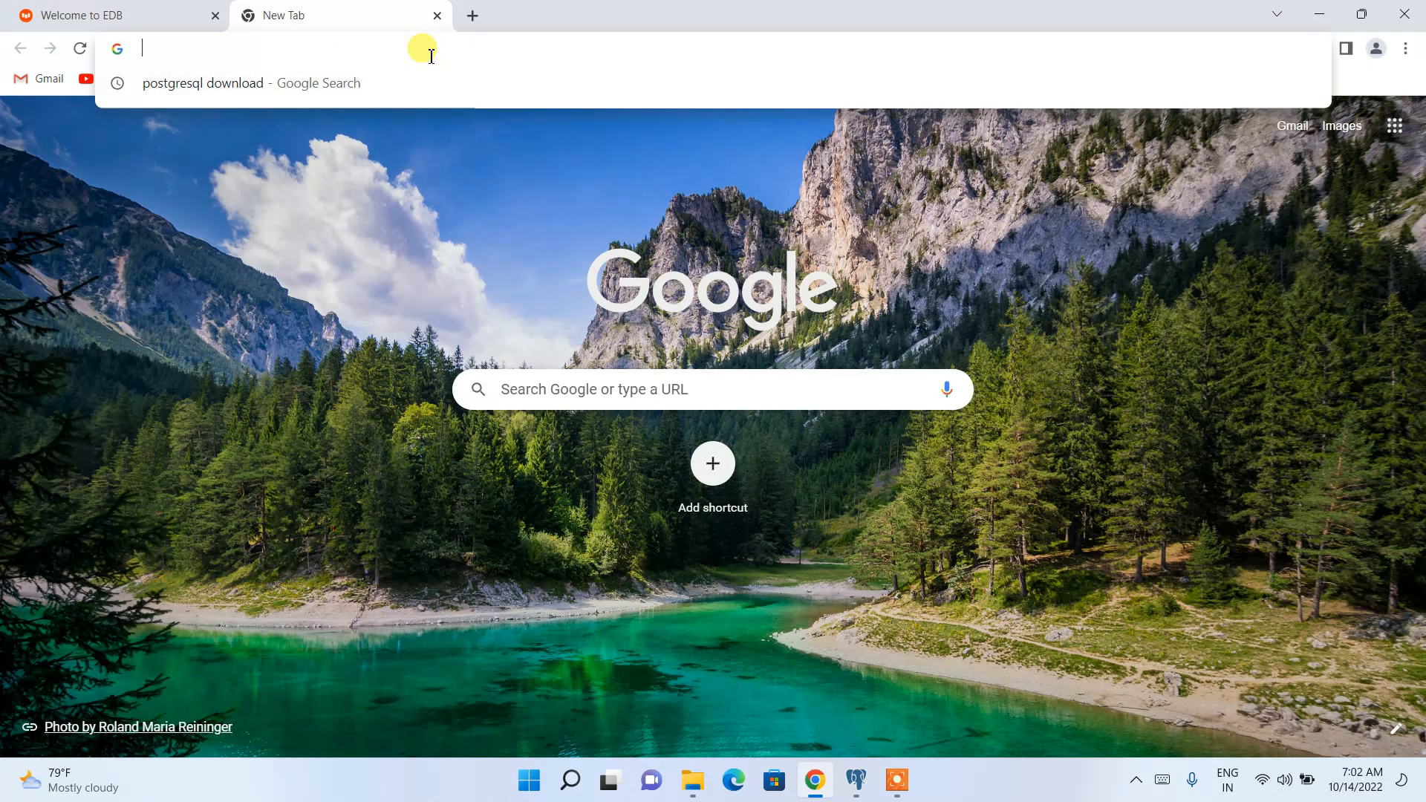
type("data")
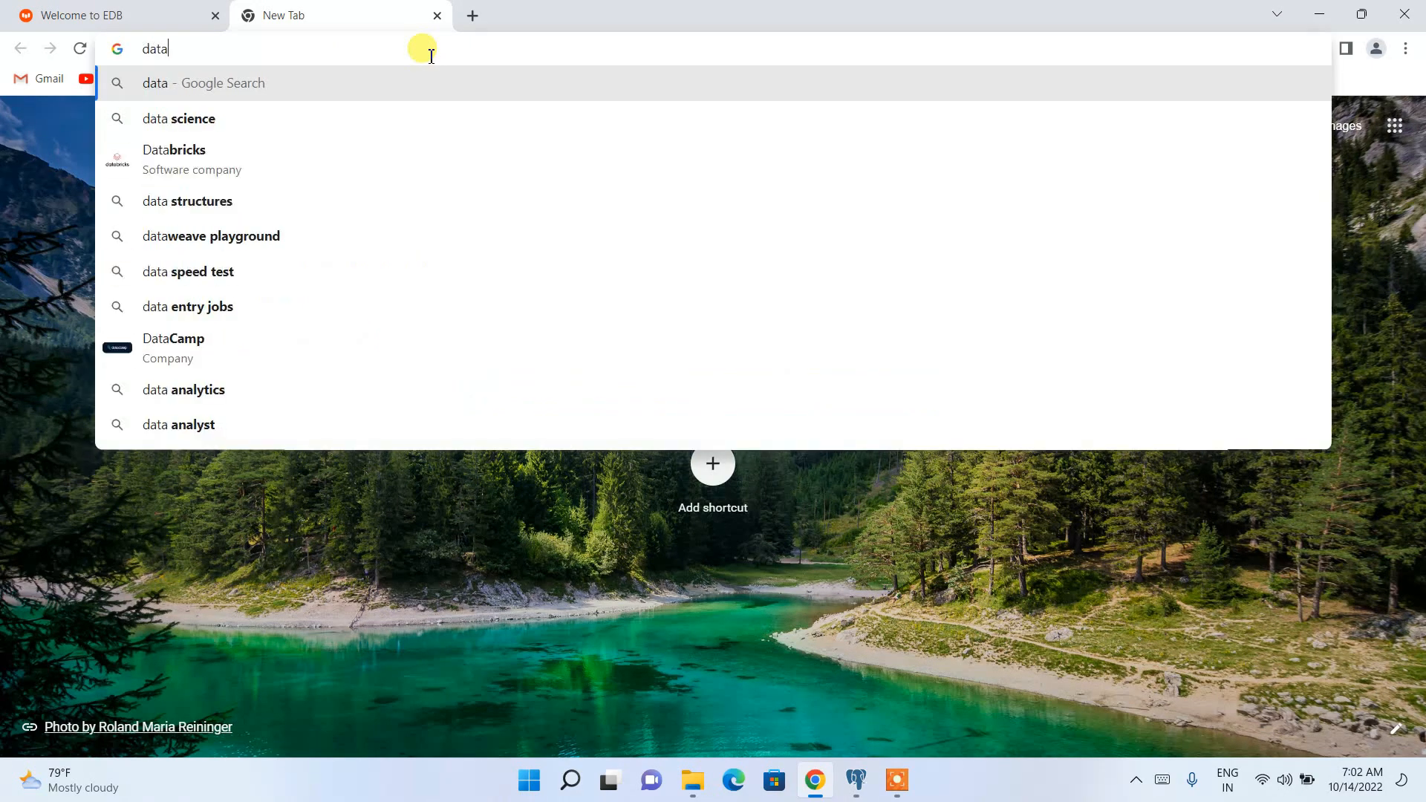
type("grip")
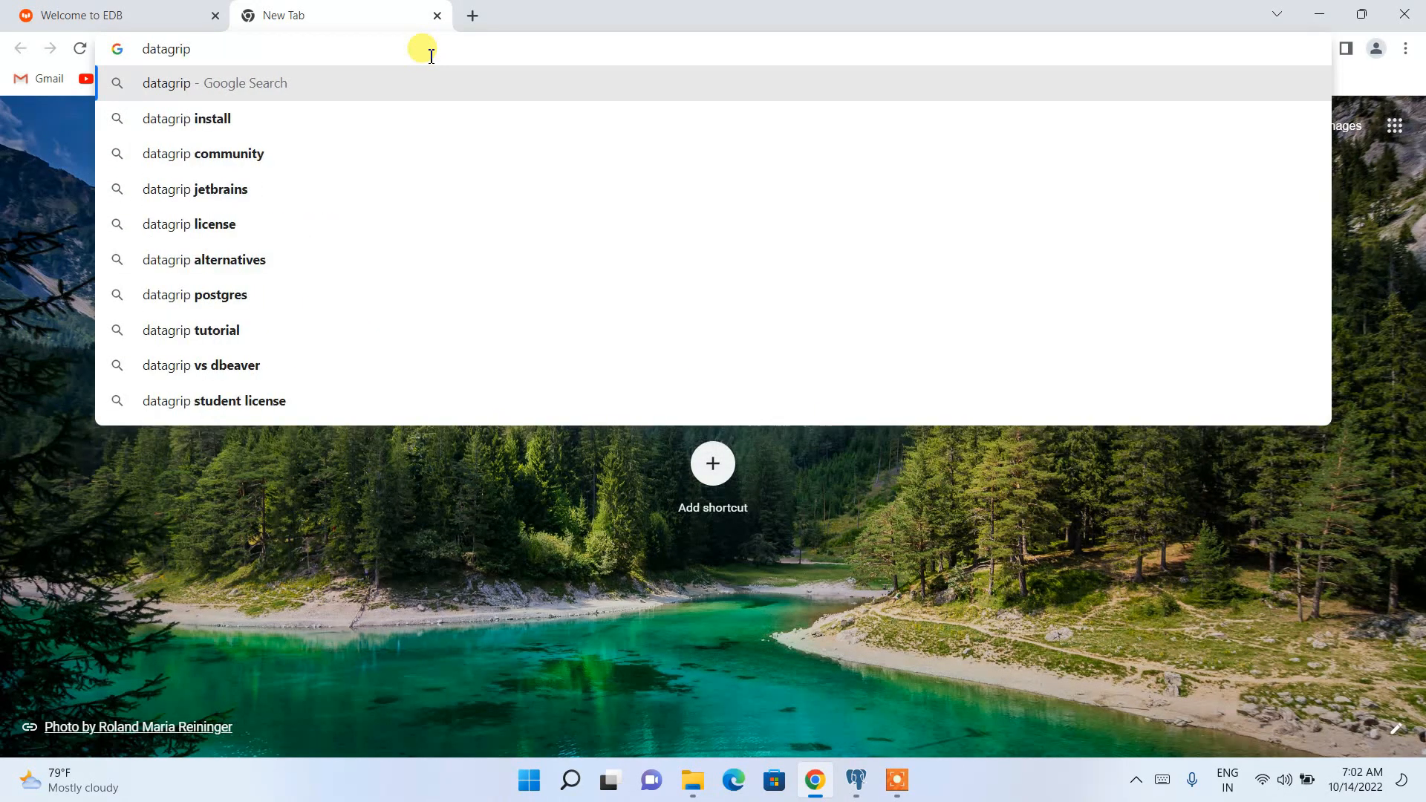
type(" download")
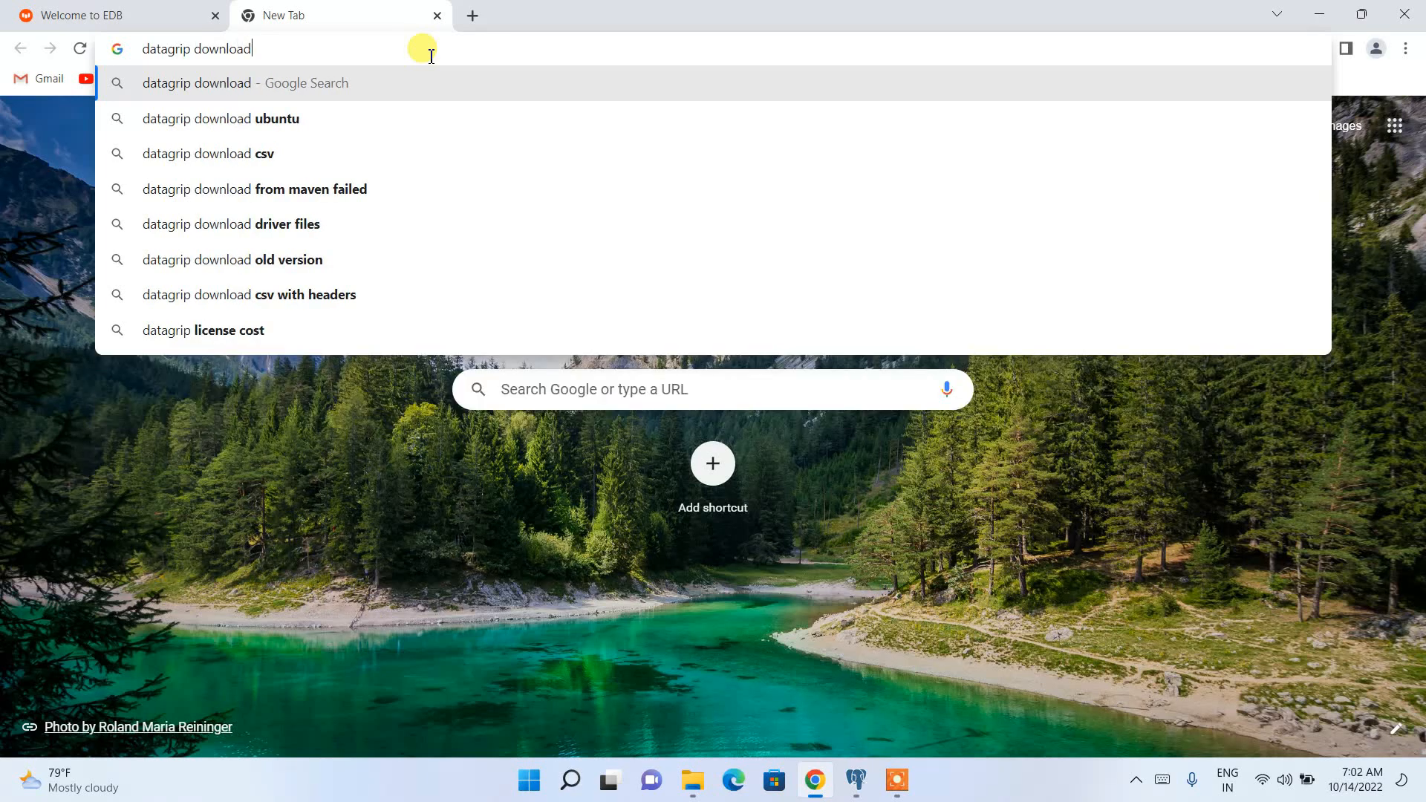
key("Return")
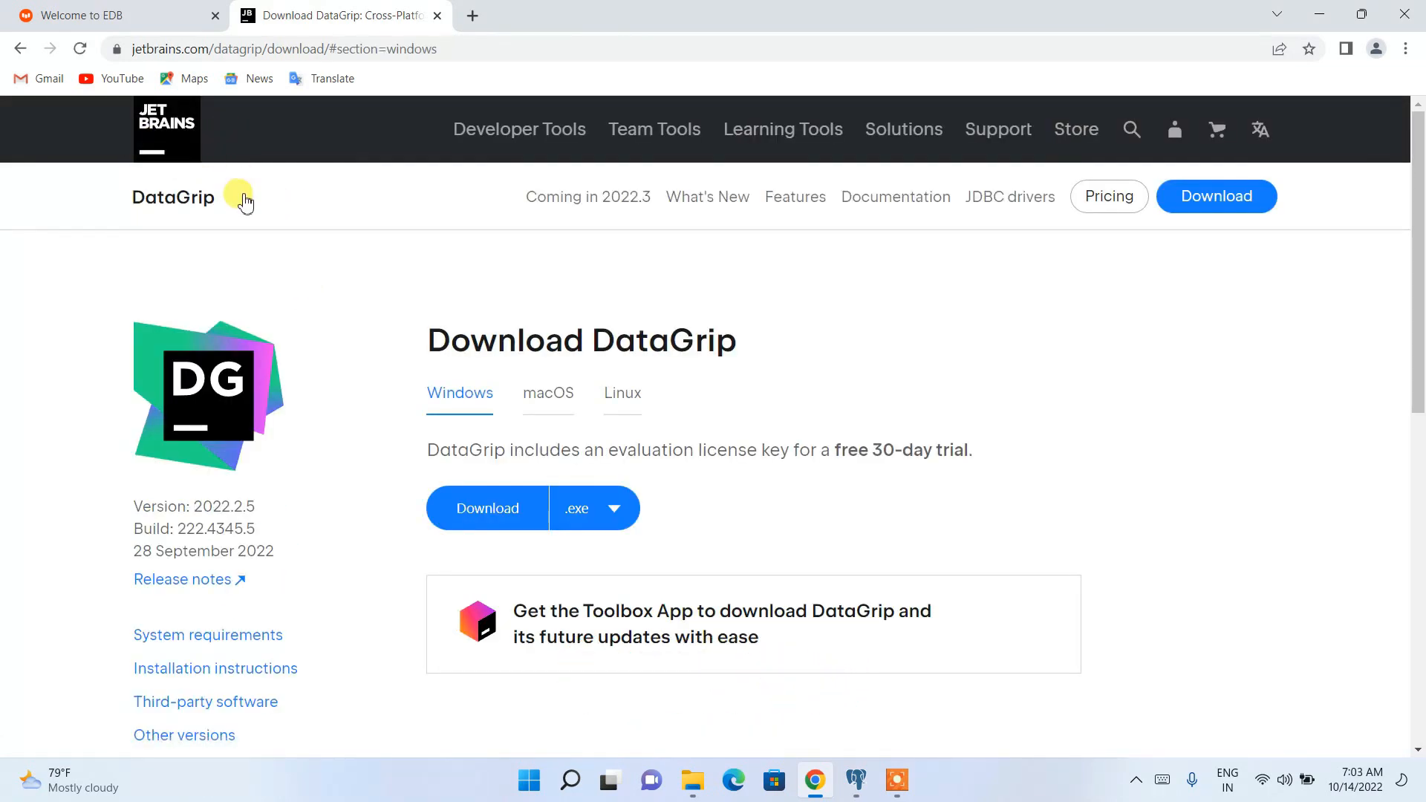
Step: Start downloading the DataGrip .exe installer for Windows and cancel the download
scroll(275, 245, "down", 1)
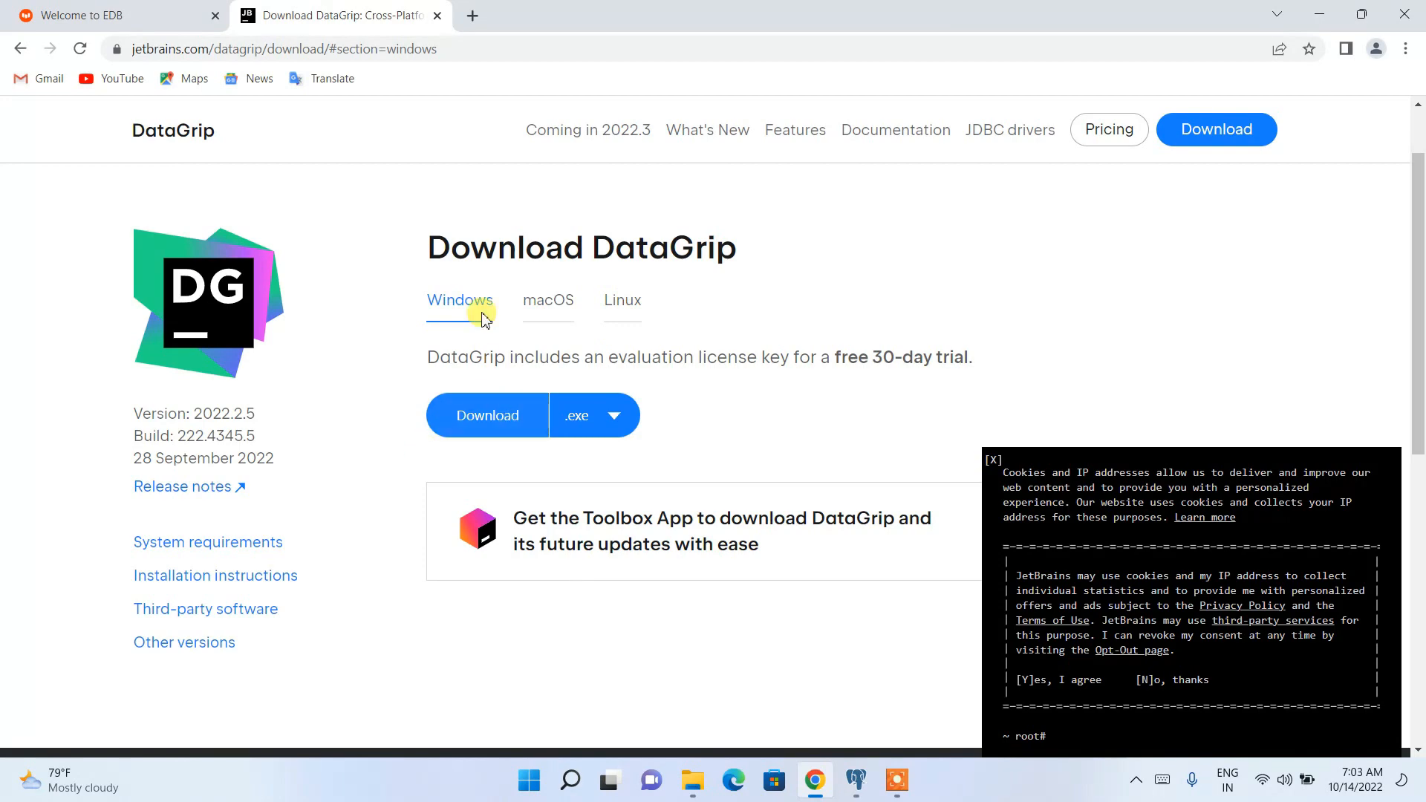
left_click(493, 413)
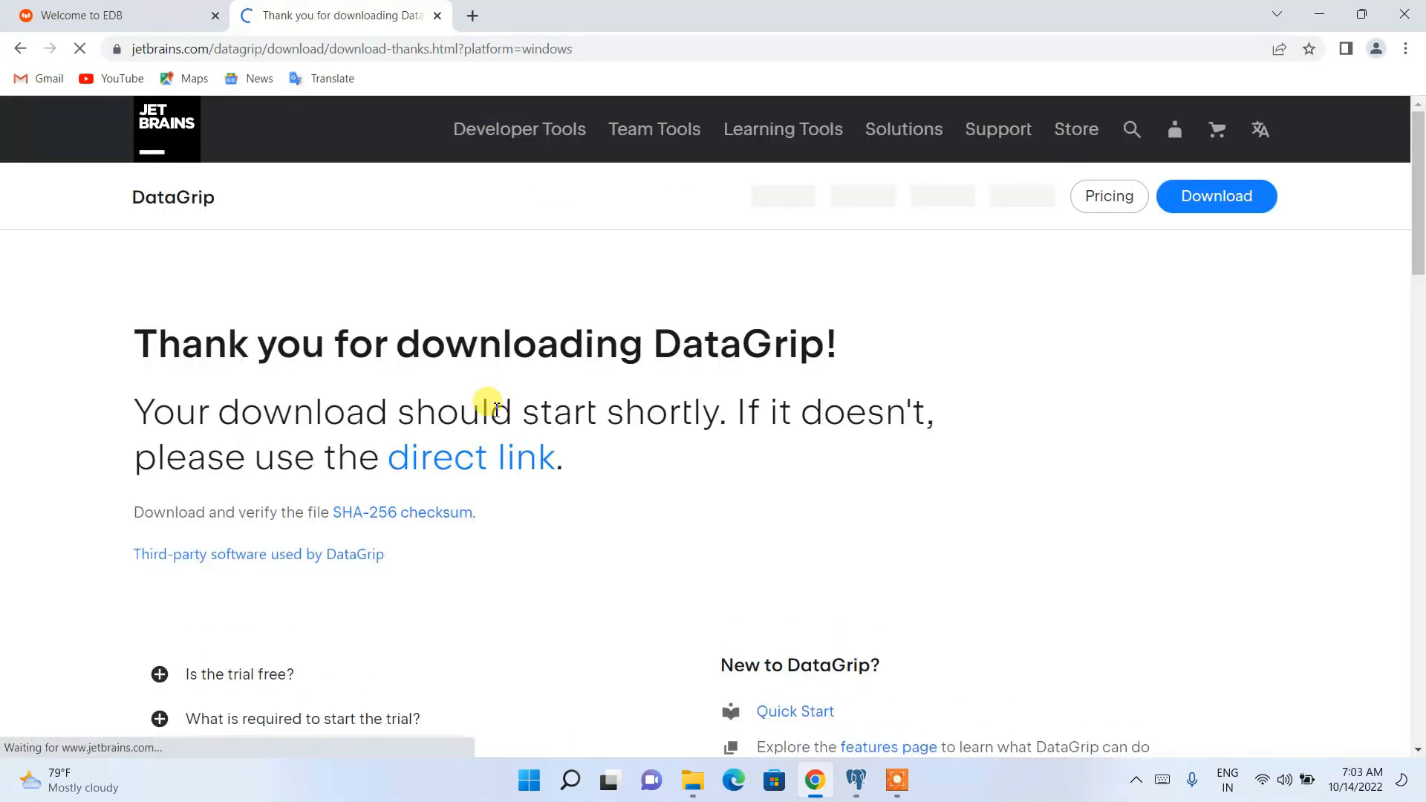
left_click_drag(156, 327, 440, 338)
scroll(440, 338, "down", 2)
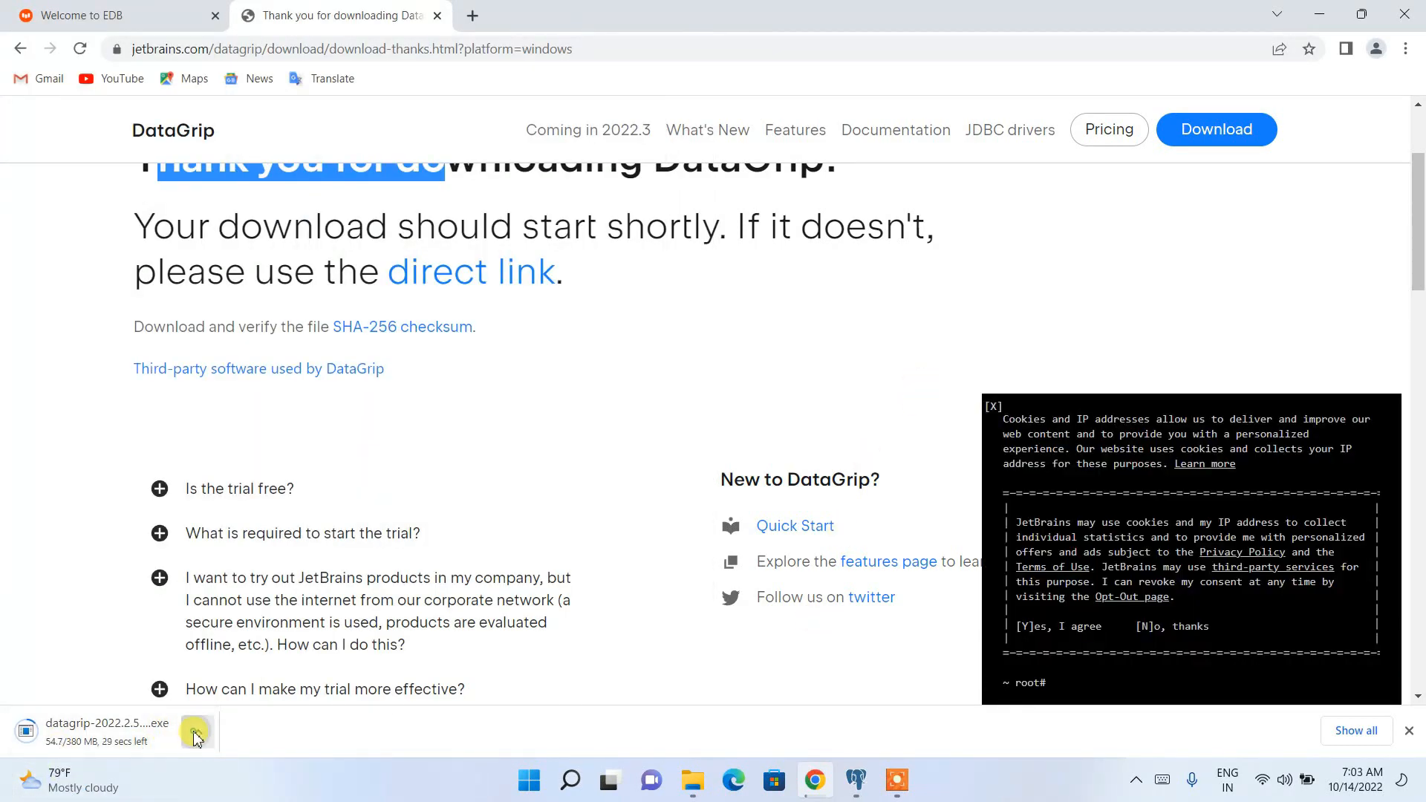
left_click(194, 733)
left_click(240, 699)
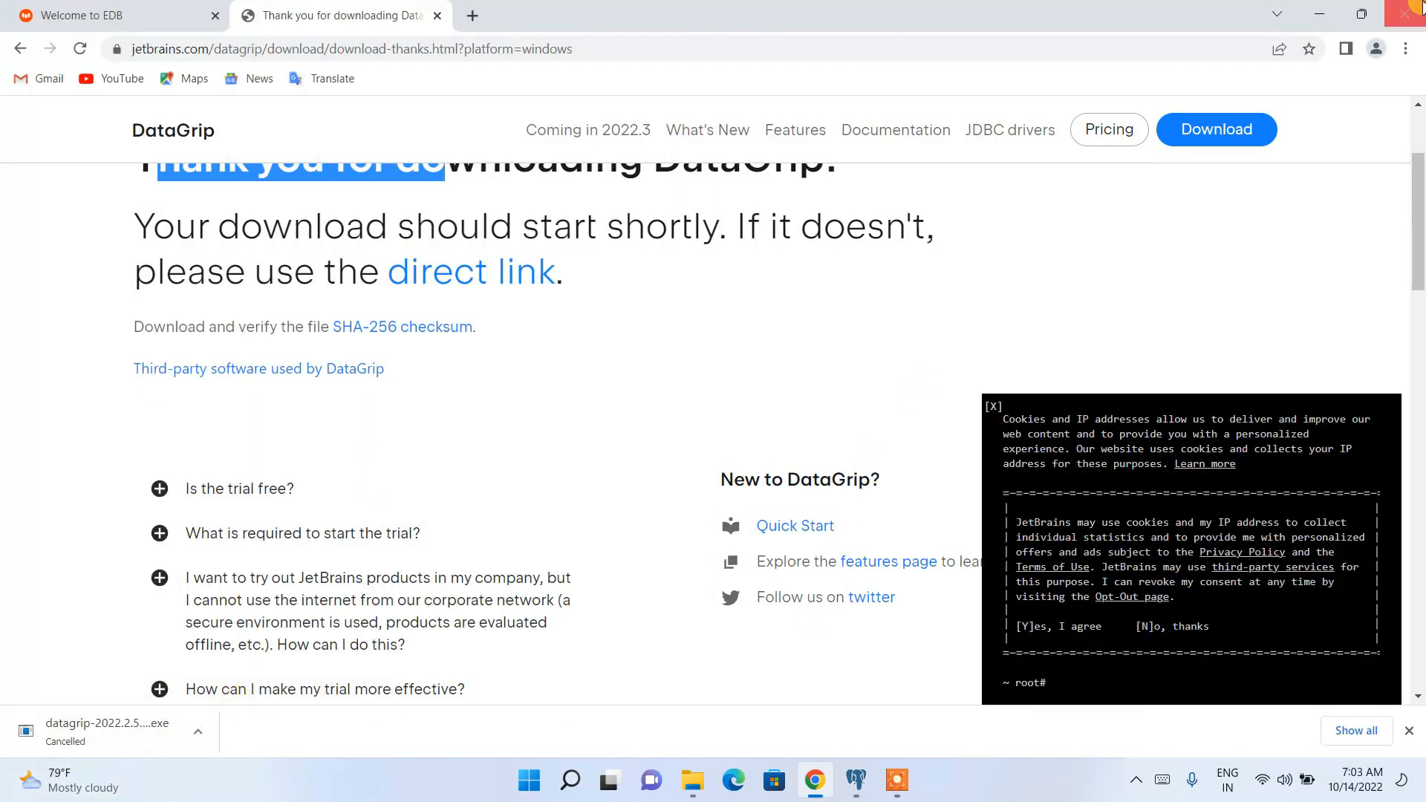
Step: Minimize the browser and run datagrip-2022.2.5.exe from the Software folder in Downloads, allowing it to make changes
double_click(1314, 15)
left_click(1274, 78)
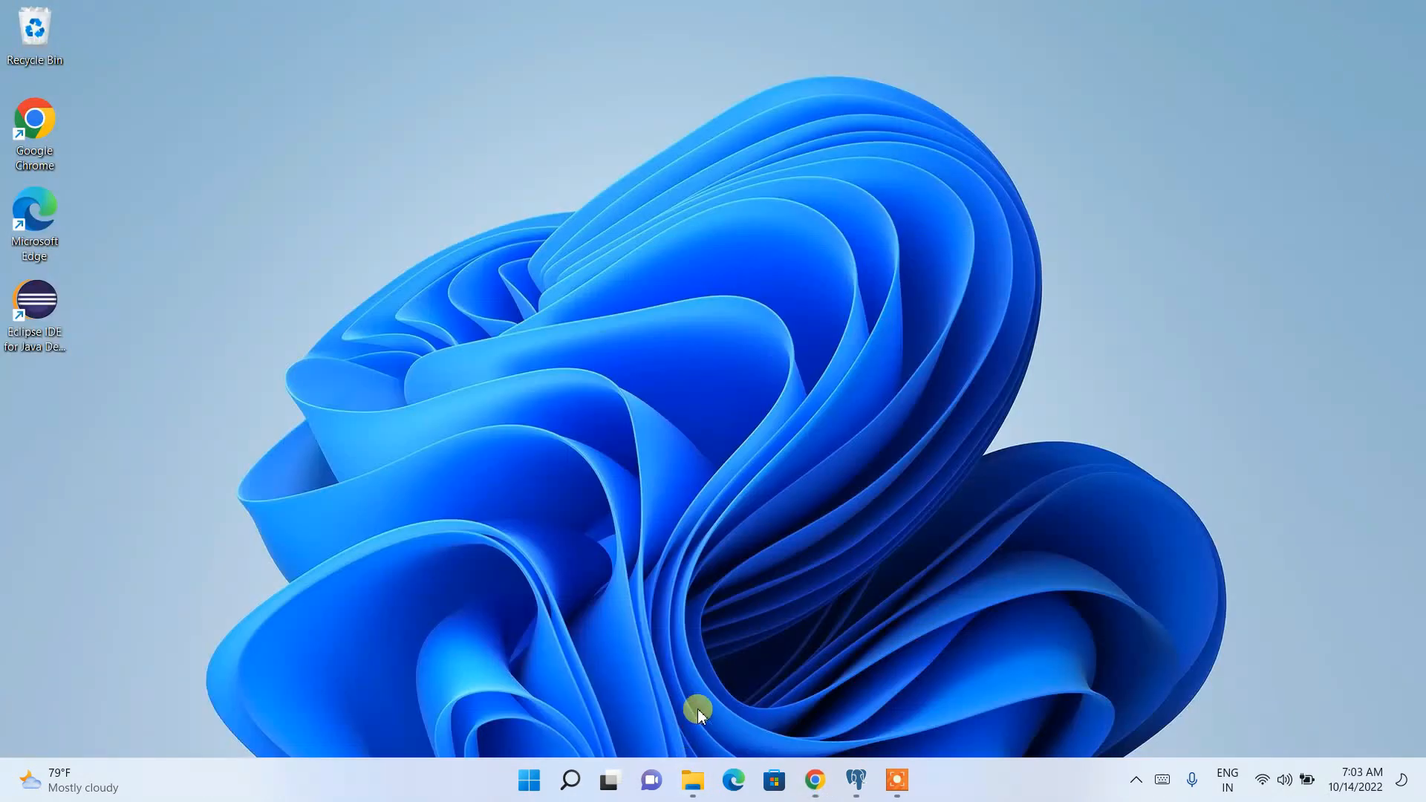
left_click(692, 780)
left_click(470, 376)
left_click(274, 220)
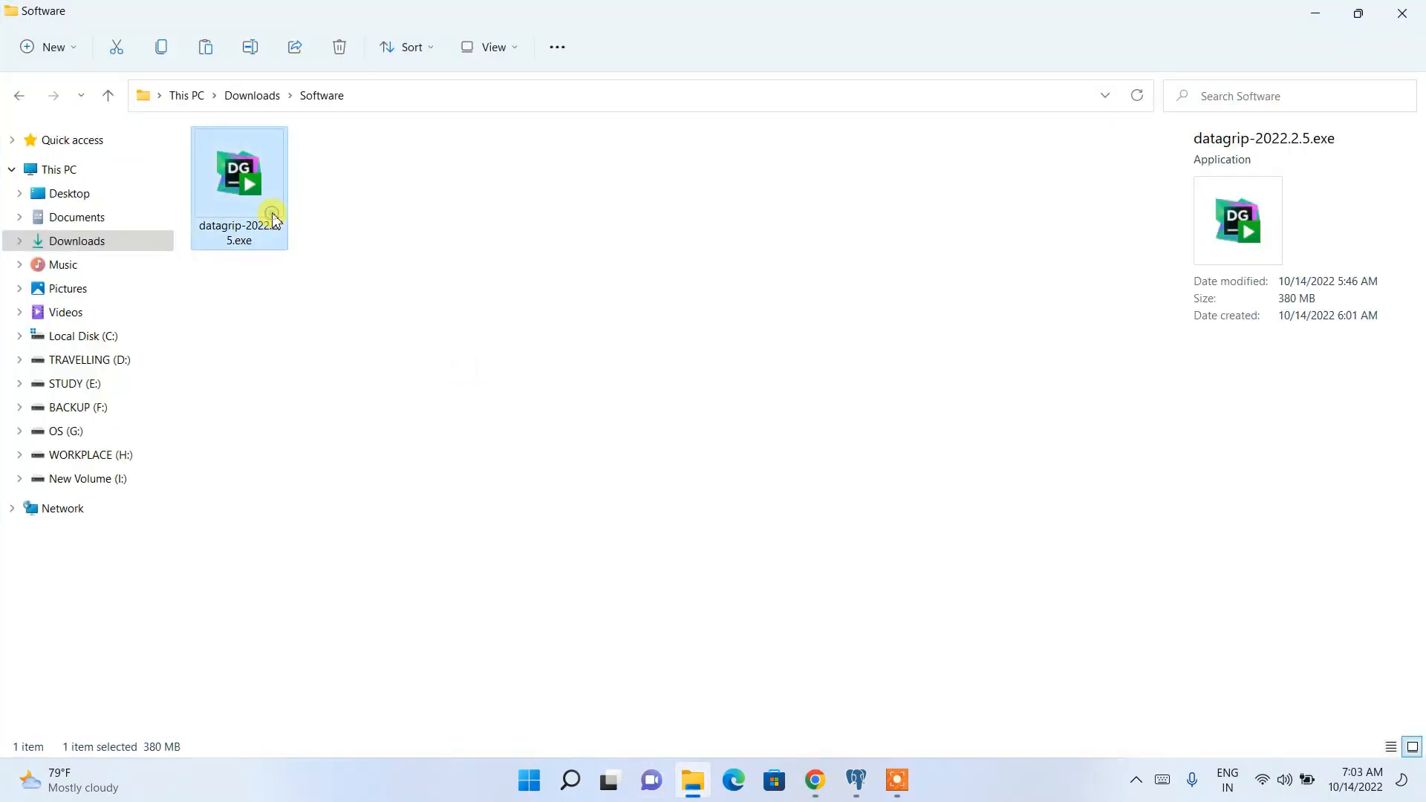
double_click(247, 203)
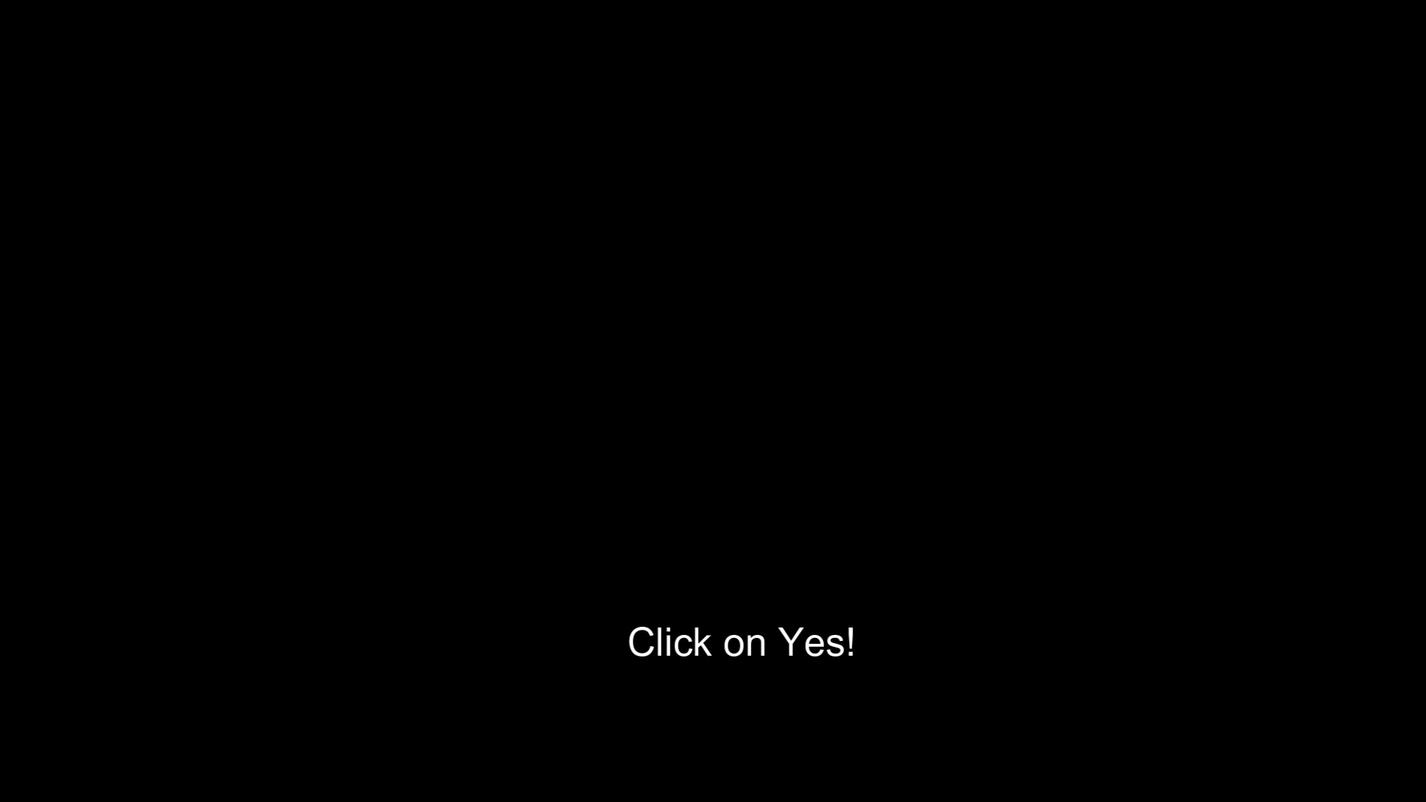
left_click(650, 533)
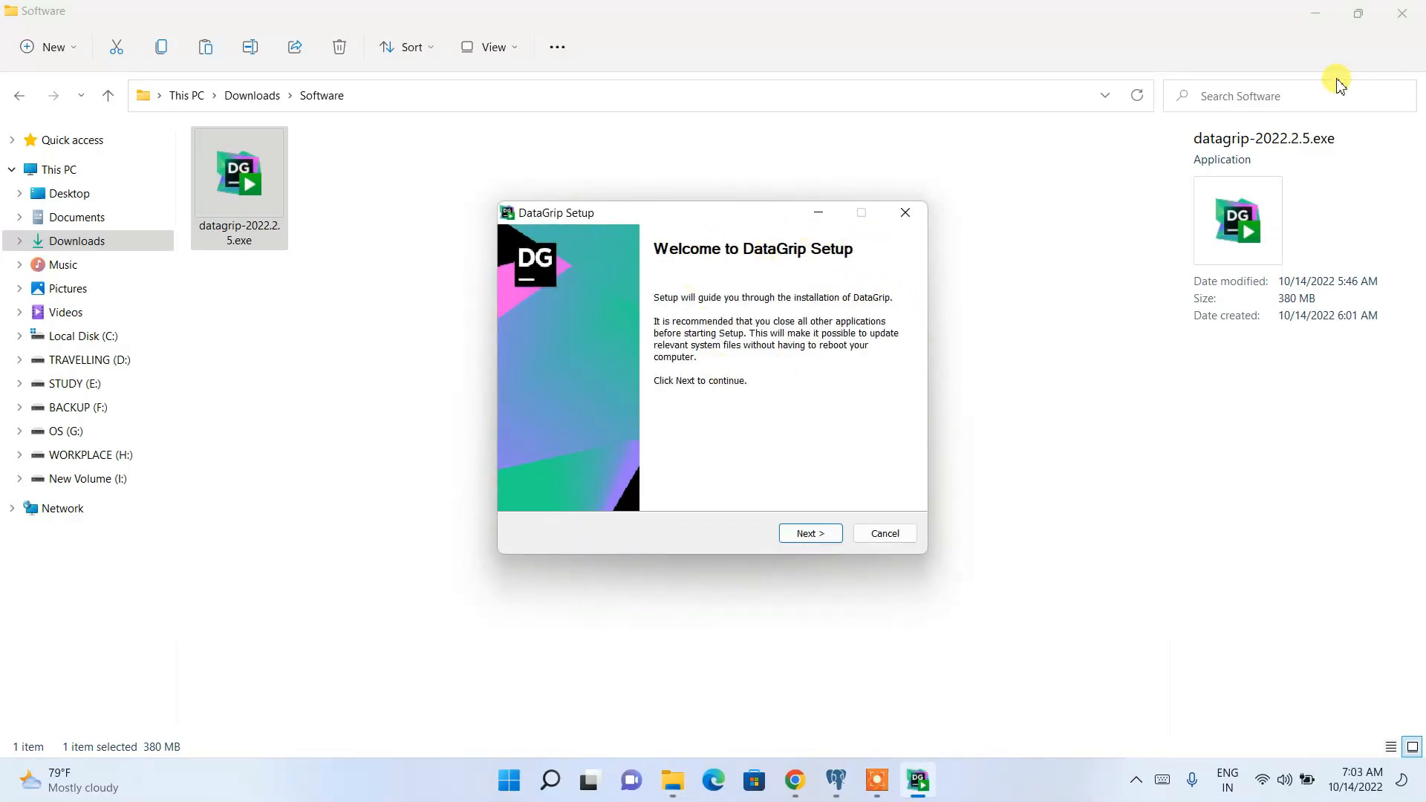
Step: Accept the default DataGrip destination folder and enable the .sql association and adding the "bin" folder to the PATH
left_click(1317, 12)
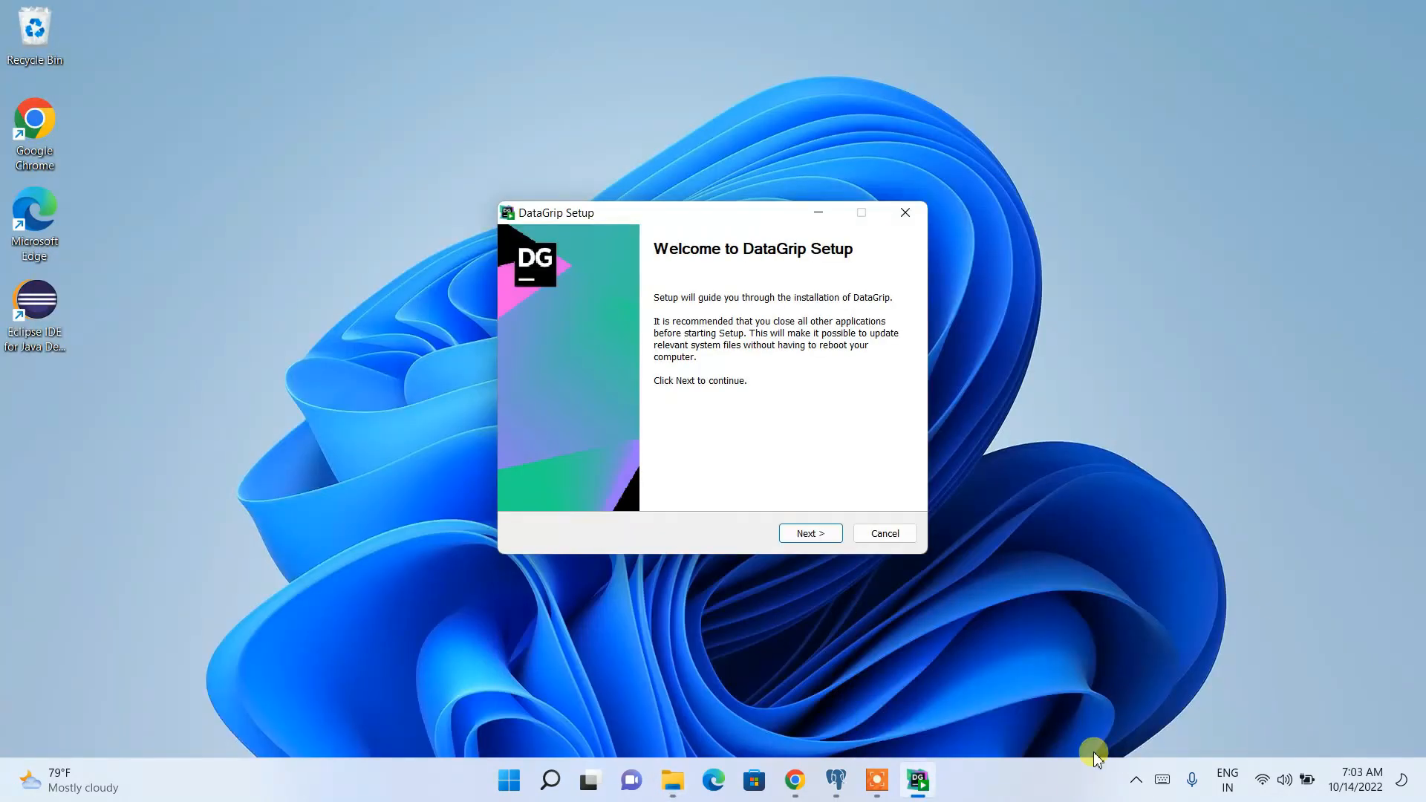
left_click(811, 533)
left_click_drag(756, 430, 418, 442)
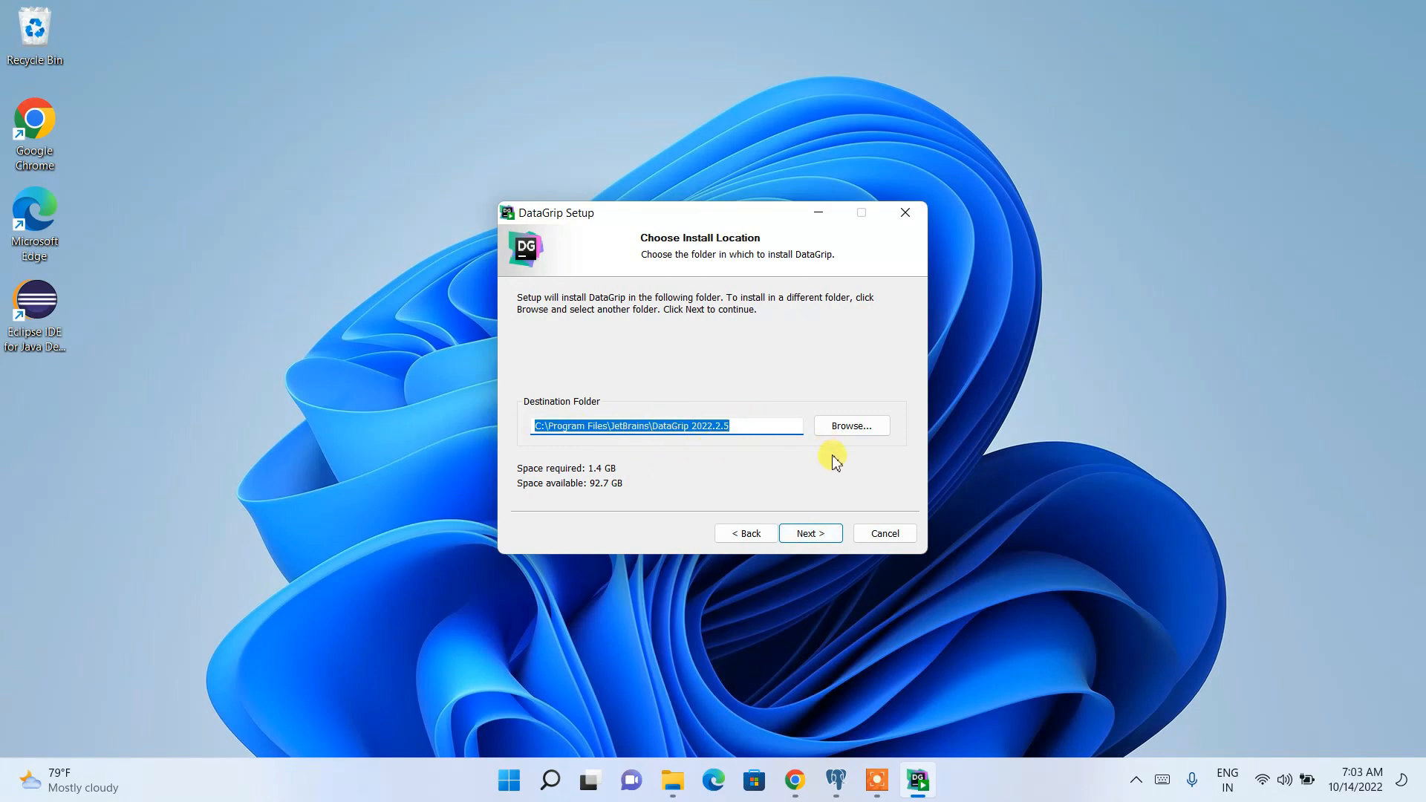
left_click(806, 539)
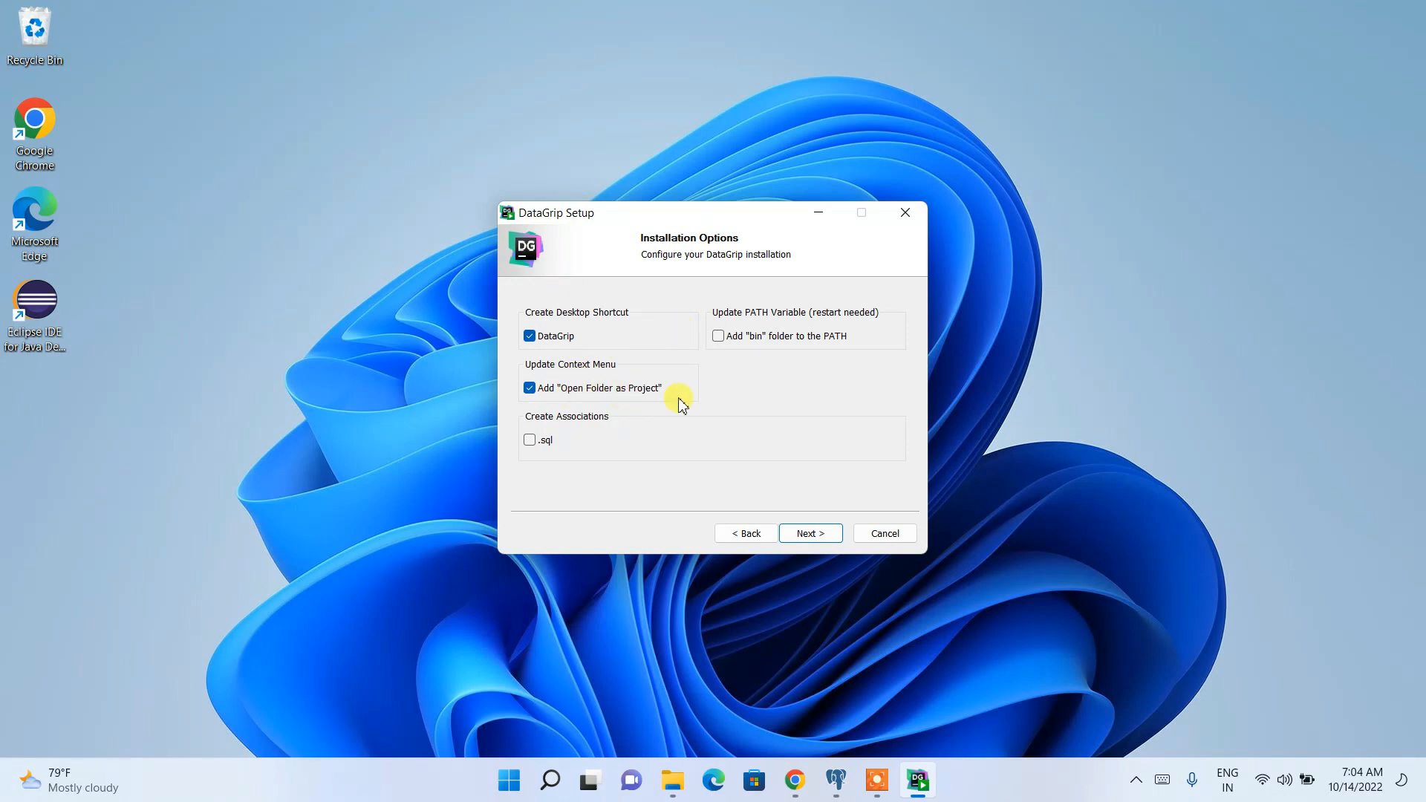
left_click(530, 440)
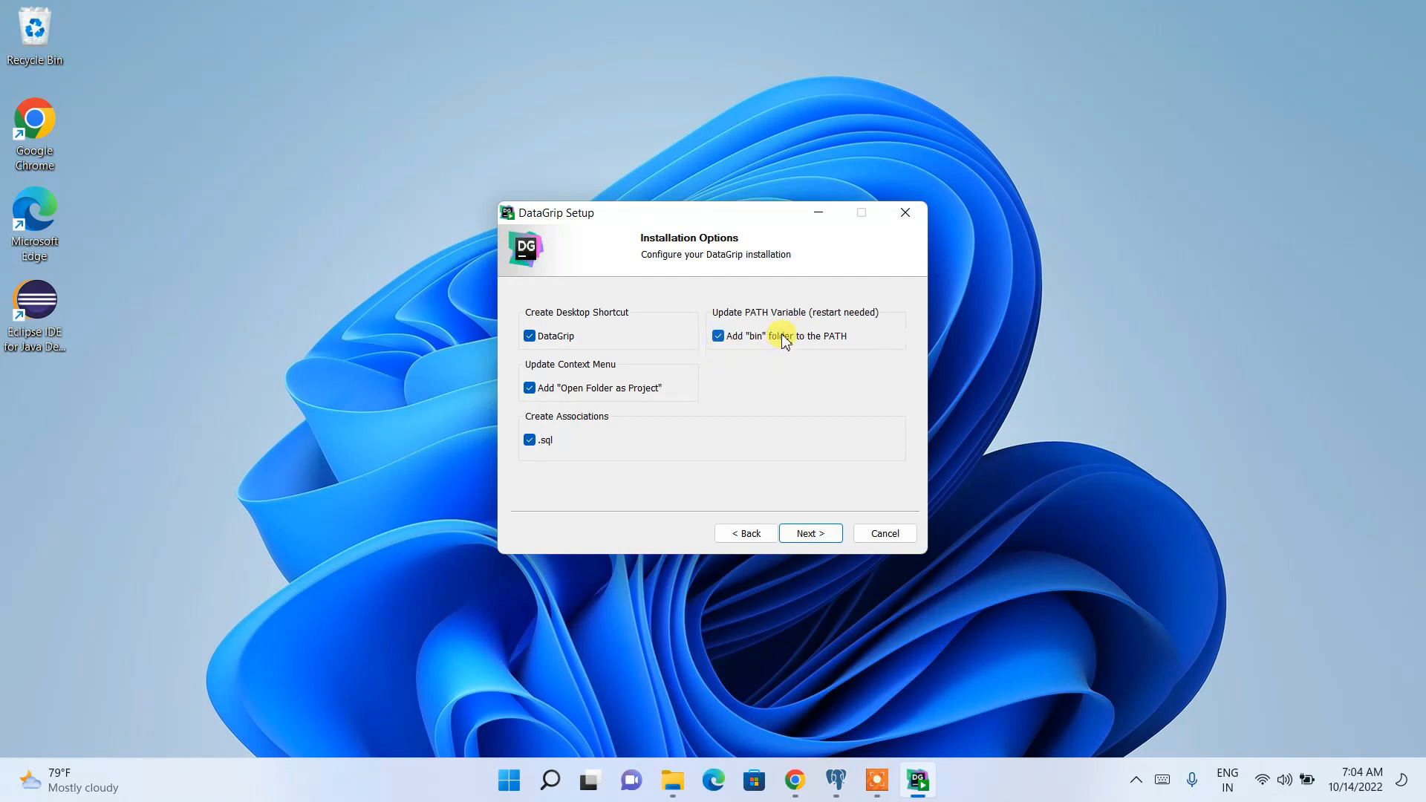
left_click(823, 533)
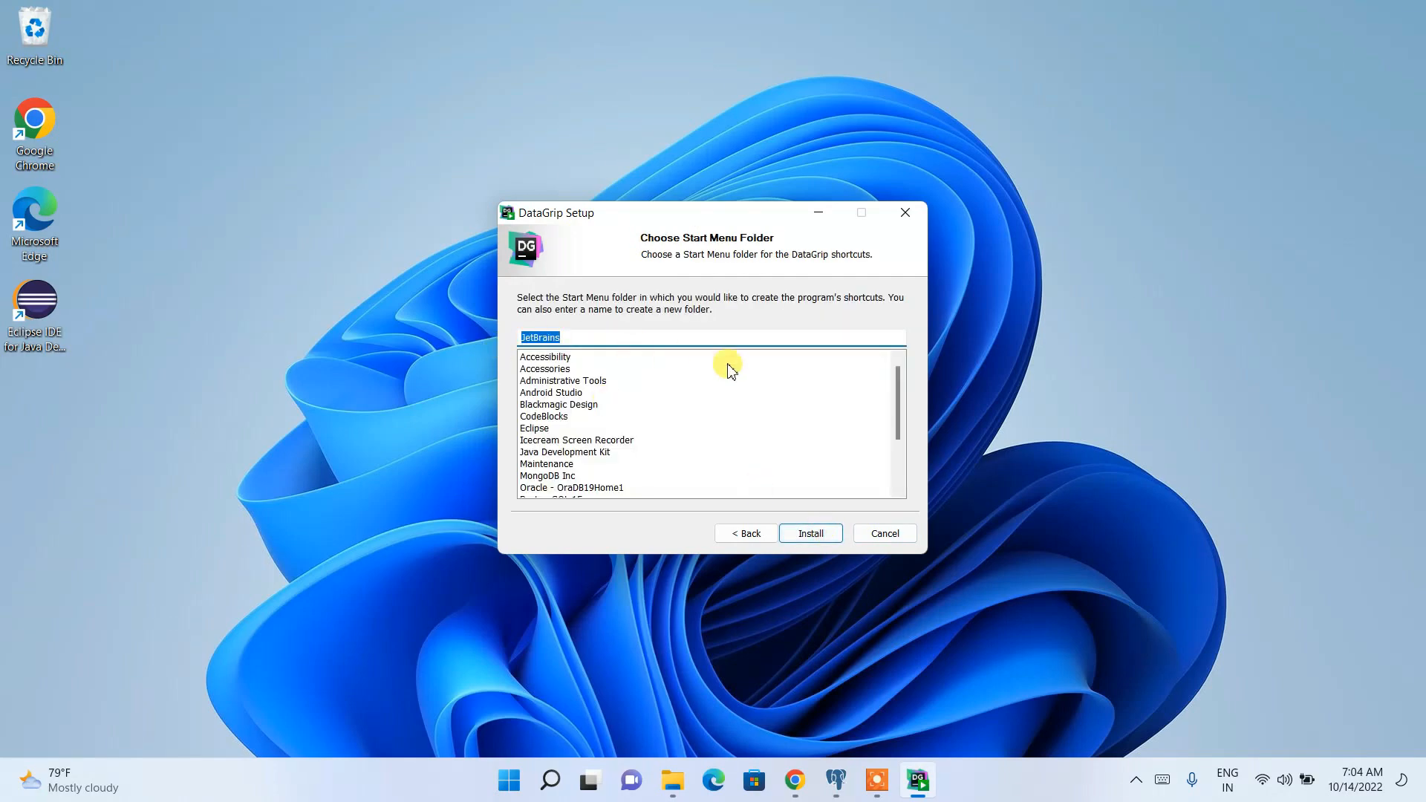
Step: Install DataGrip with the JetBrains Start Menu folder and finish the setup without rebooting immediately
left_click(810, 534)
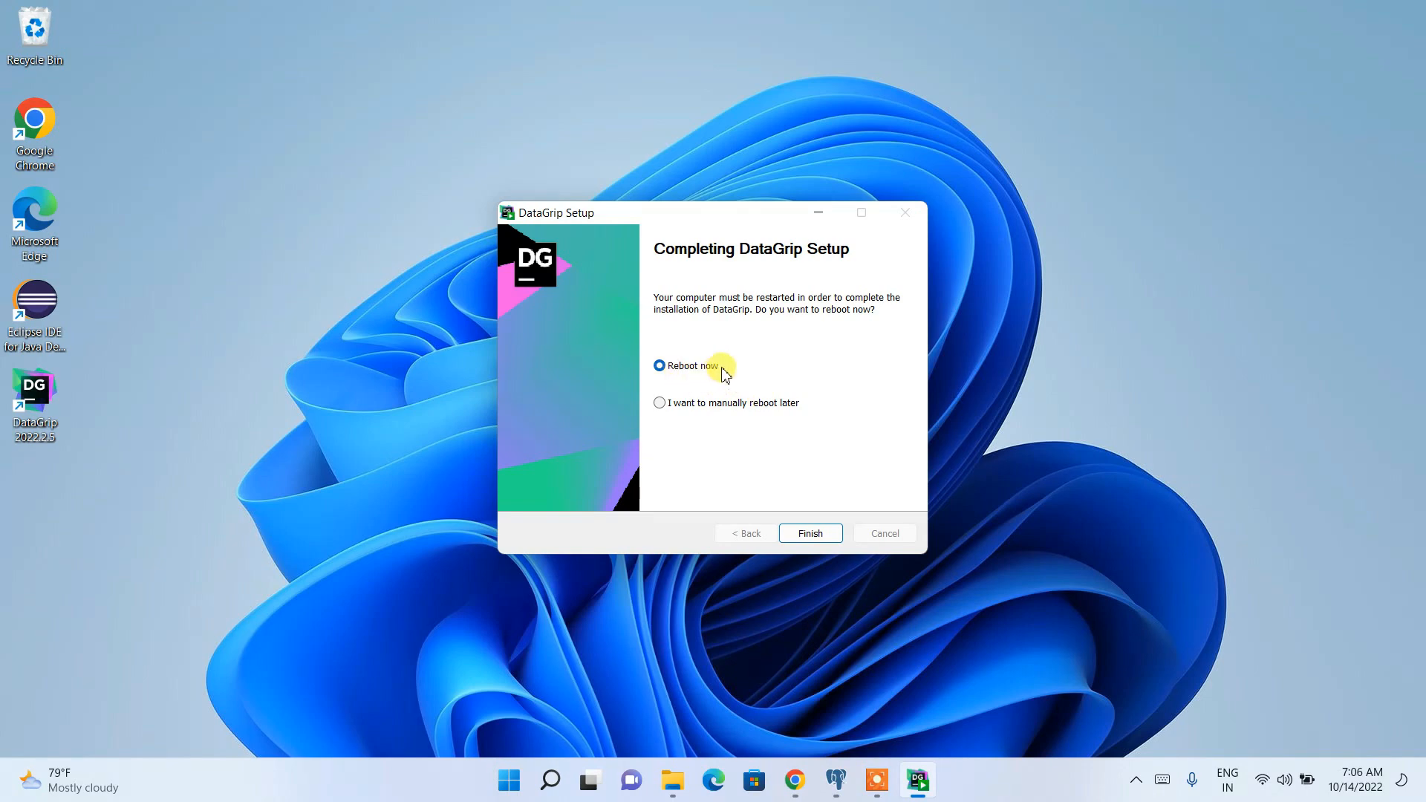
left_click(811, 534)
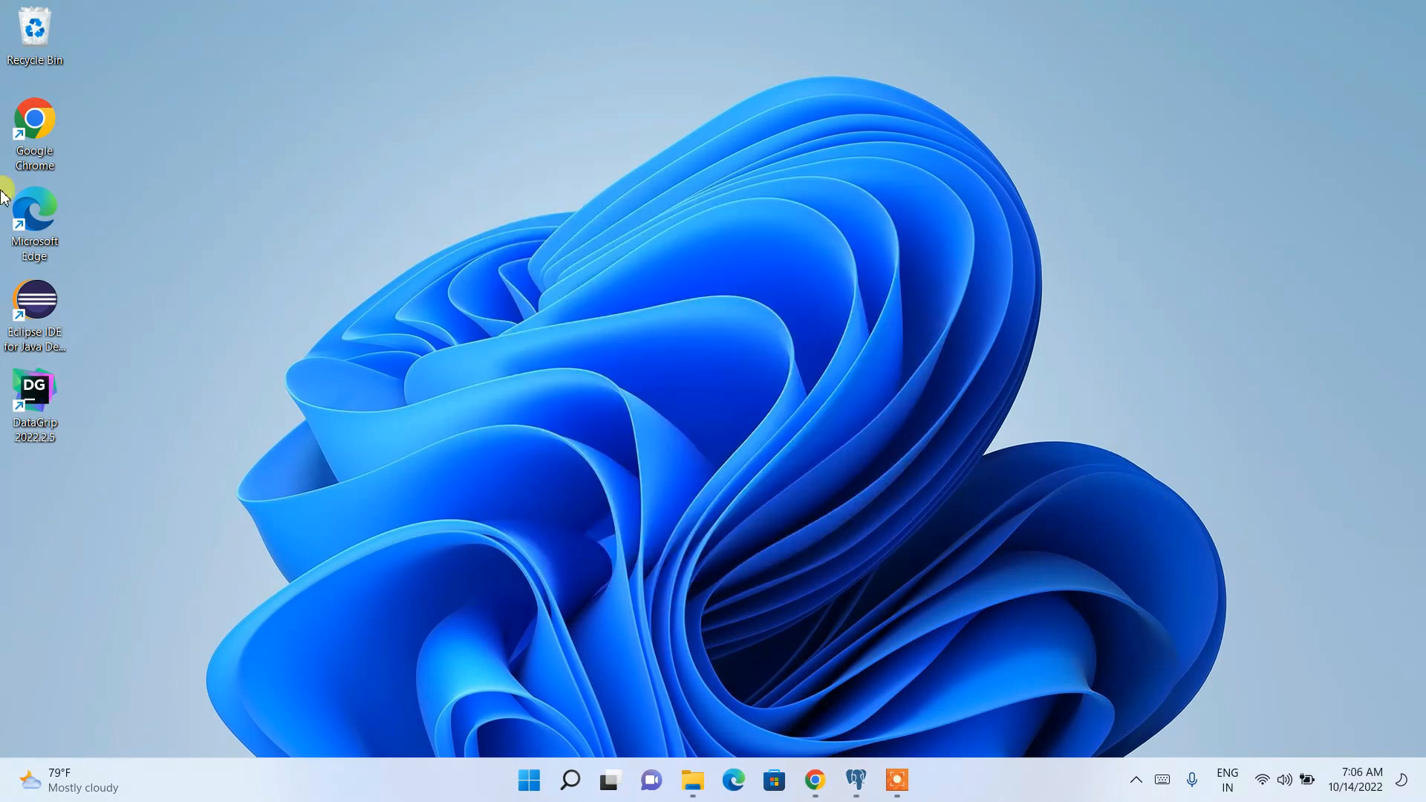
Step: Move the DataGrip desktop shortcut out of the icon column, launch it and accept the JetBrains User Agreement
left_click_drag(36, 401, 153, 343)
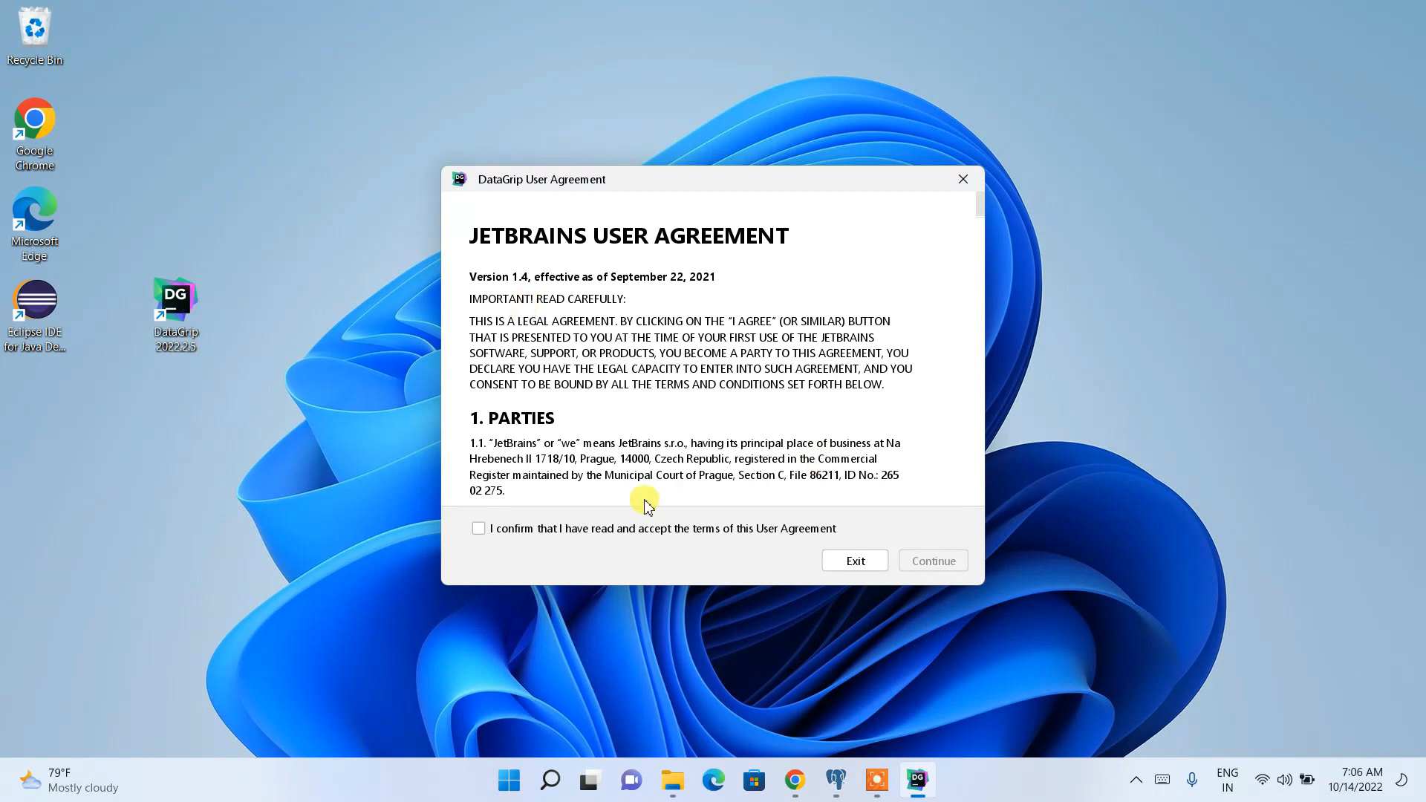
left_click(542, 528)
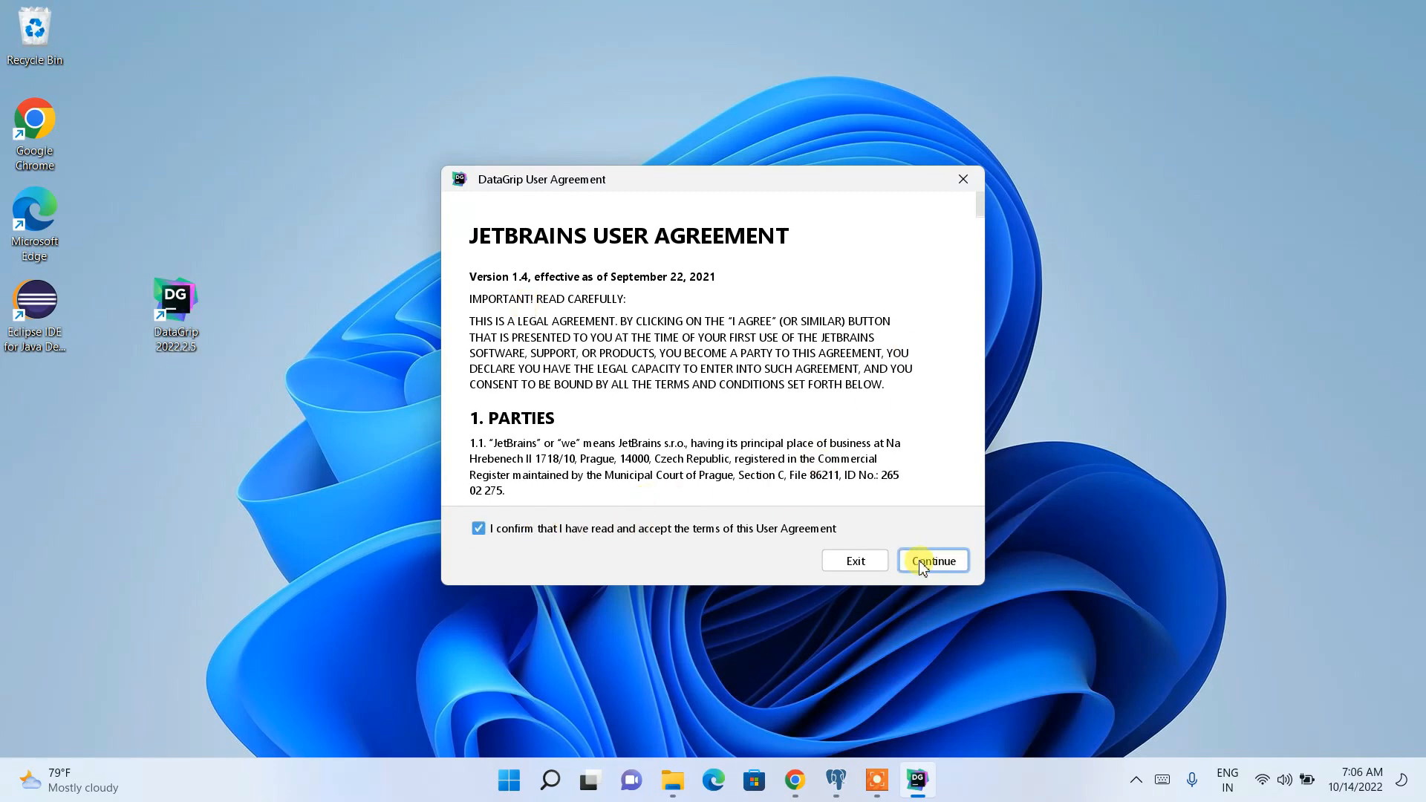
scroll(928, 446, "down", 15)
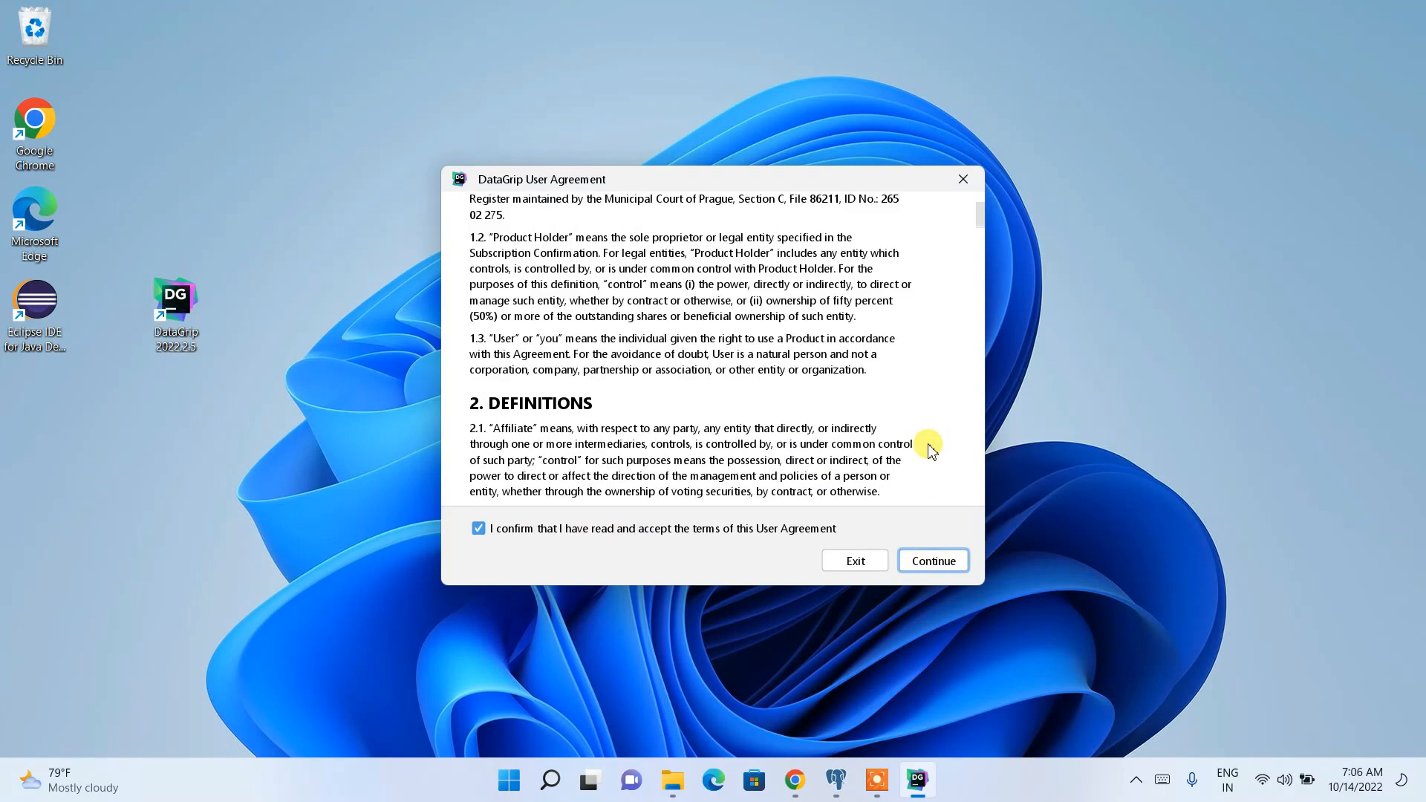
scroll(929, 445, "up", 15)
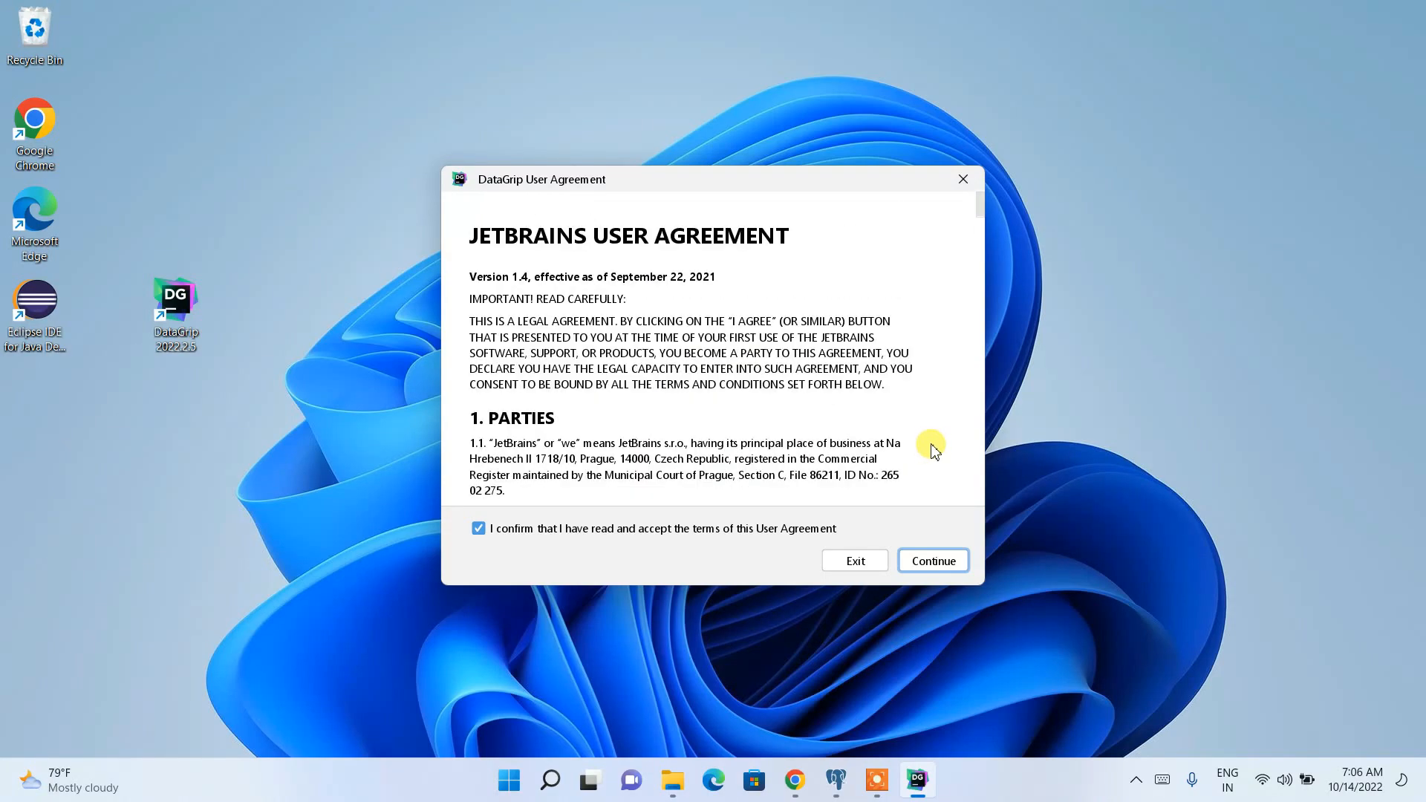
left_click(936, 566)
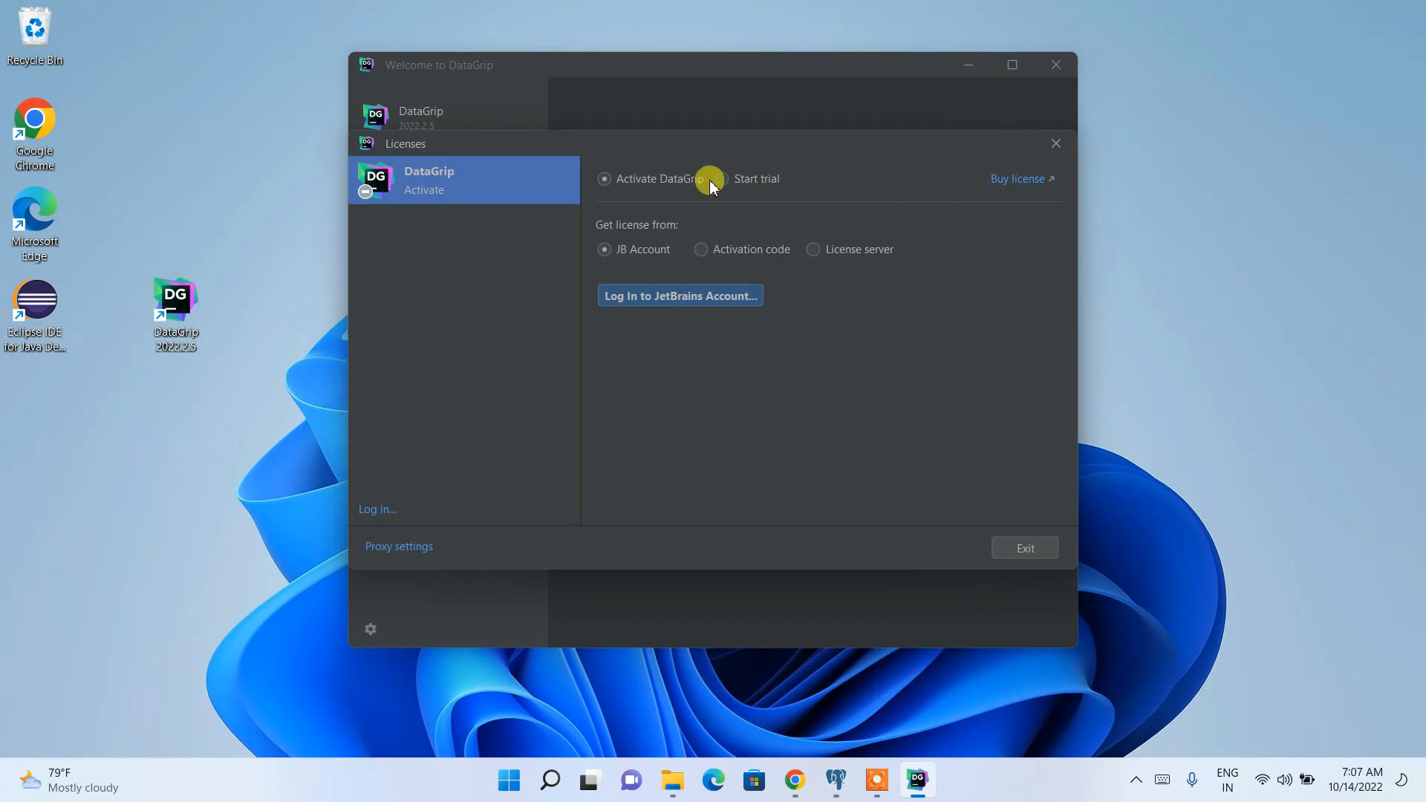
Step: Examine the DataGrip licensing choices, comparing the trial with activation by JB Account or activation code
left_click(740, 180)
left_click(684, 182)
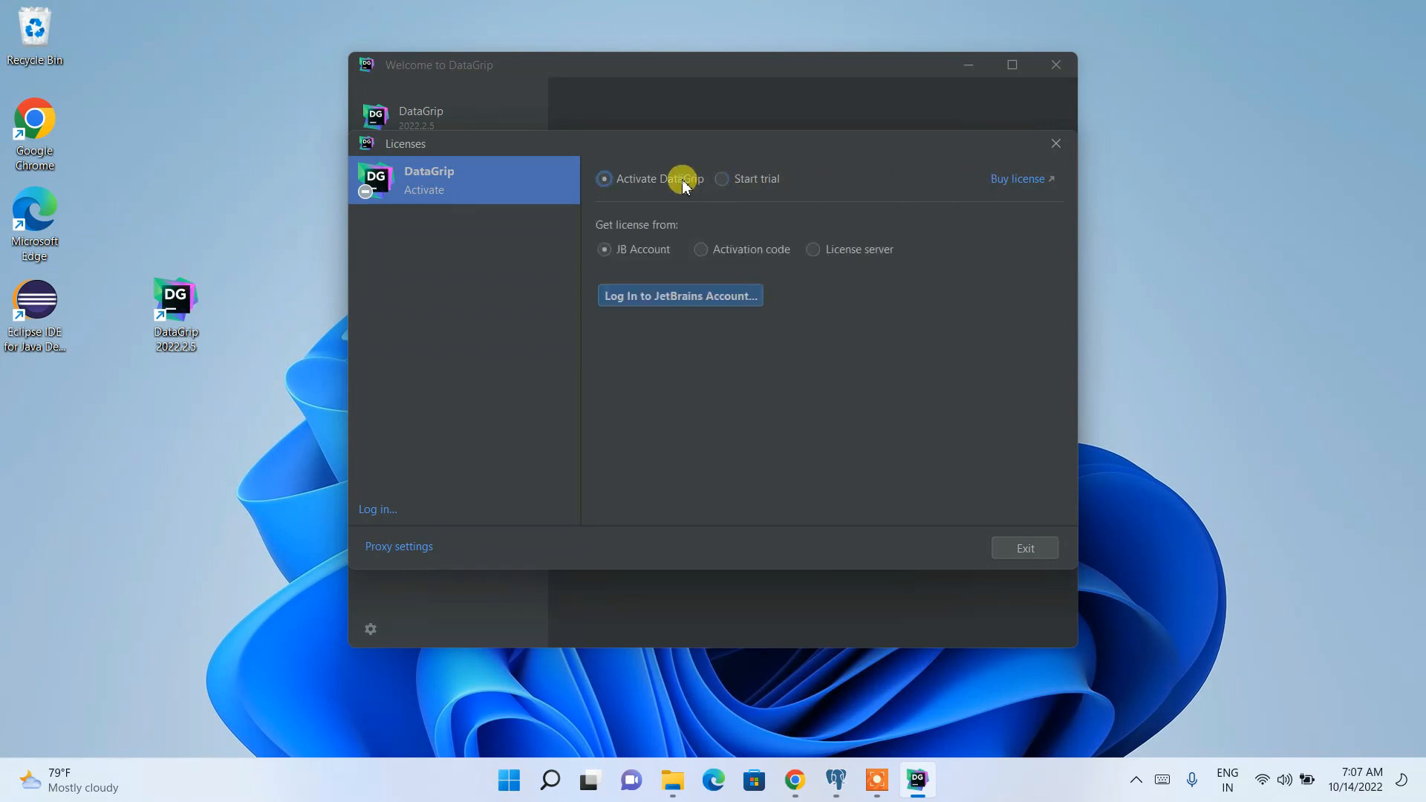
left_click(743, 256)
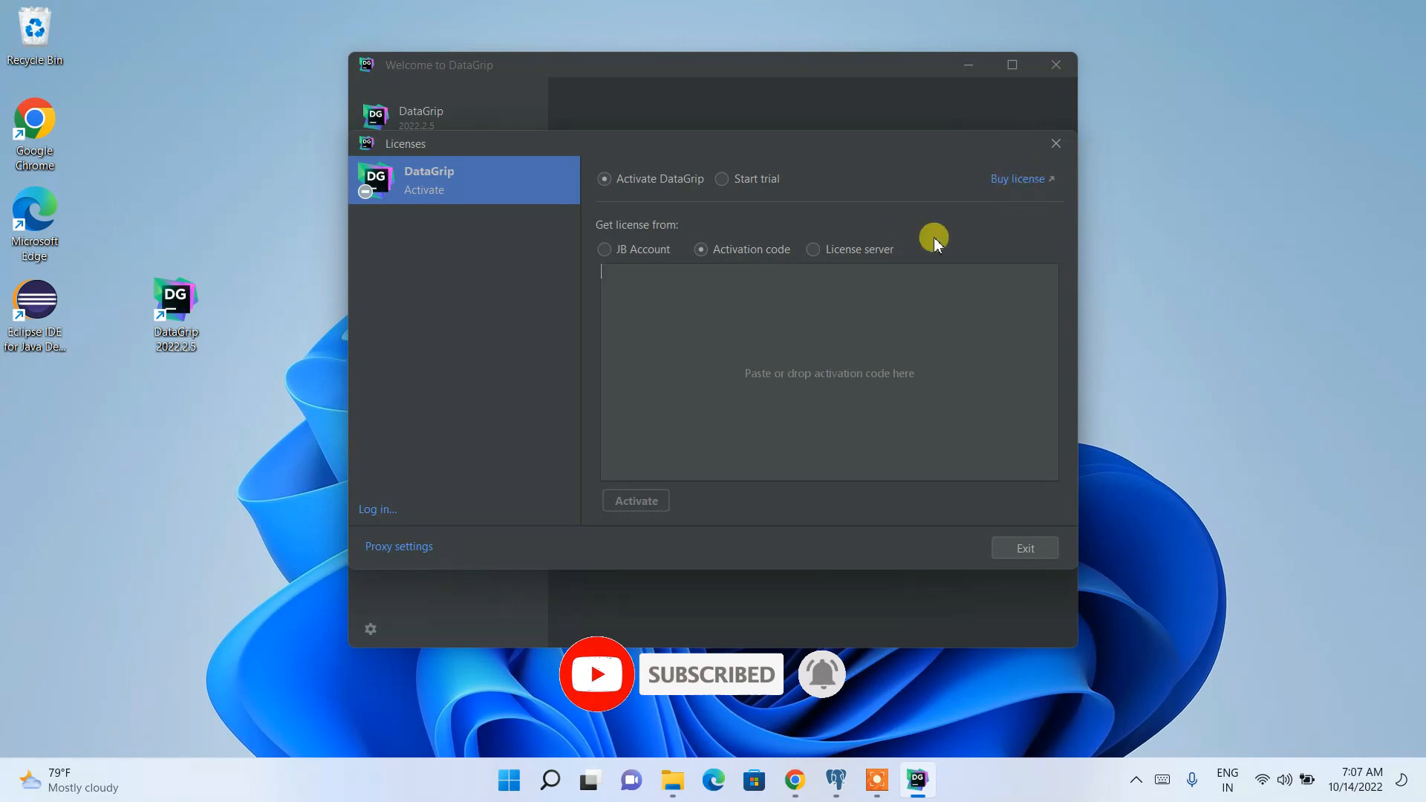
Step: Choose the DataGrip trial, sign in to the JetBrains Account with the saved credentials, and return to the Licenses dialog
left_click(755, 183)
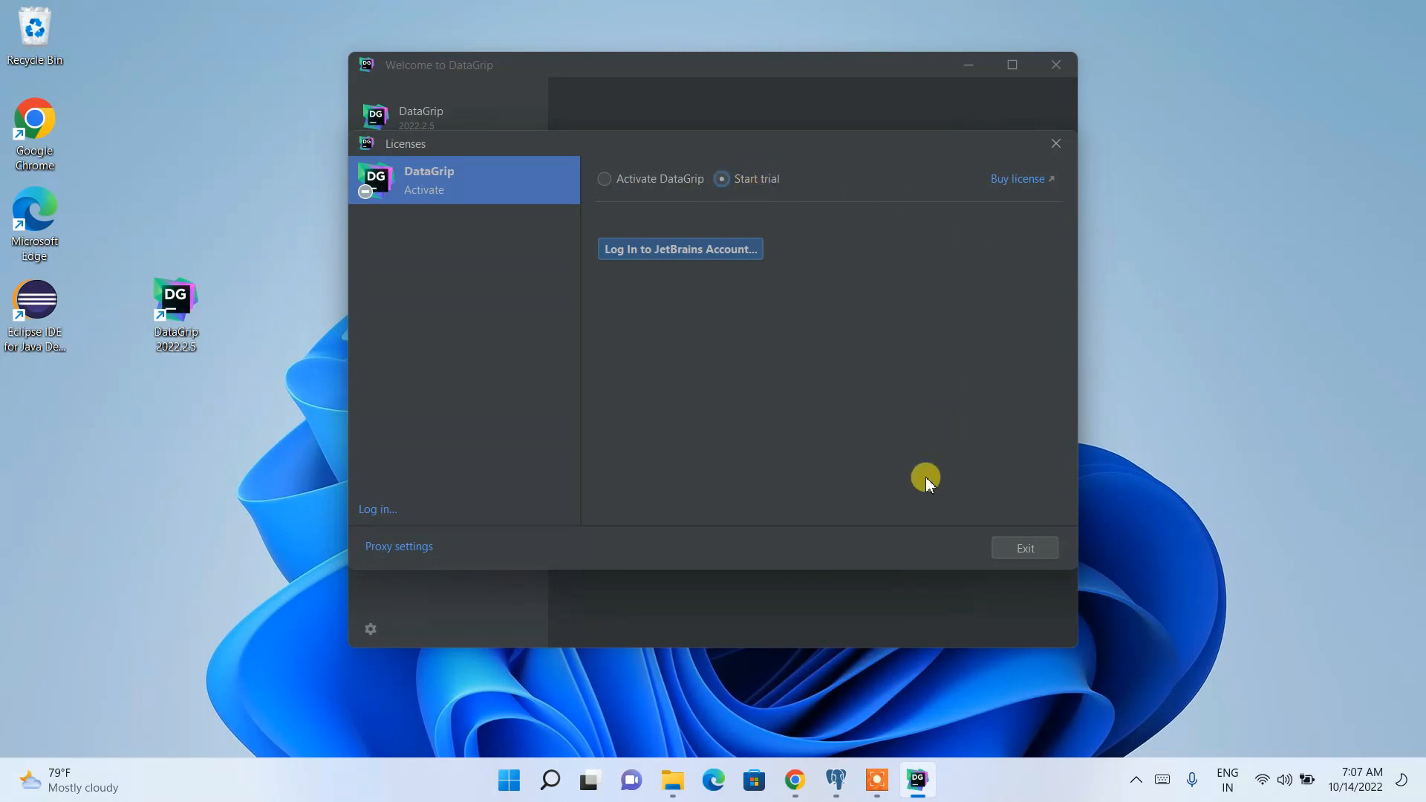
left_click(685, 249)
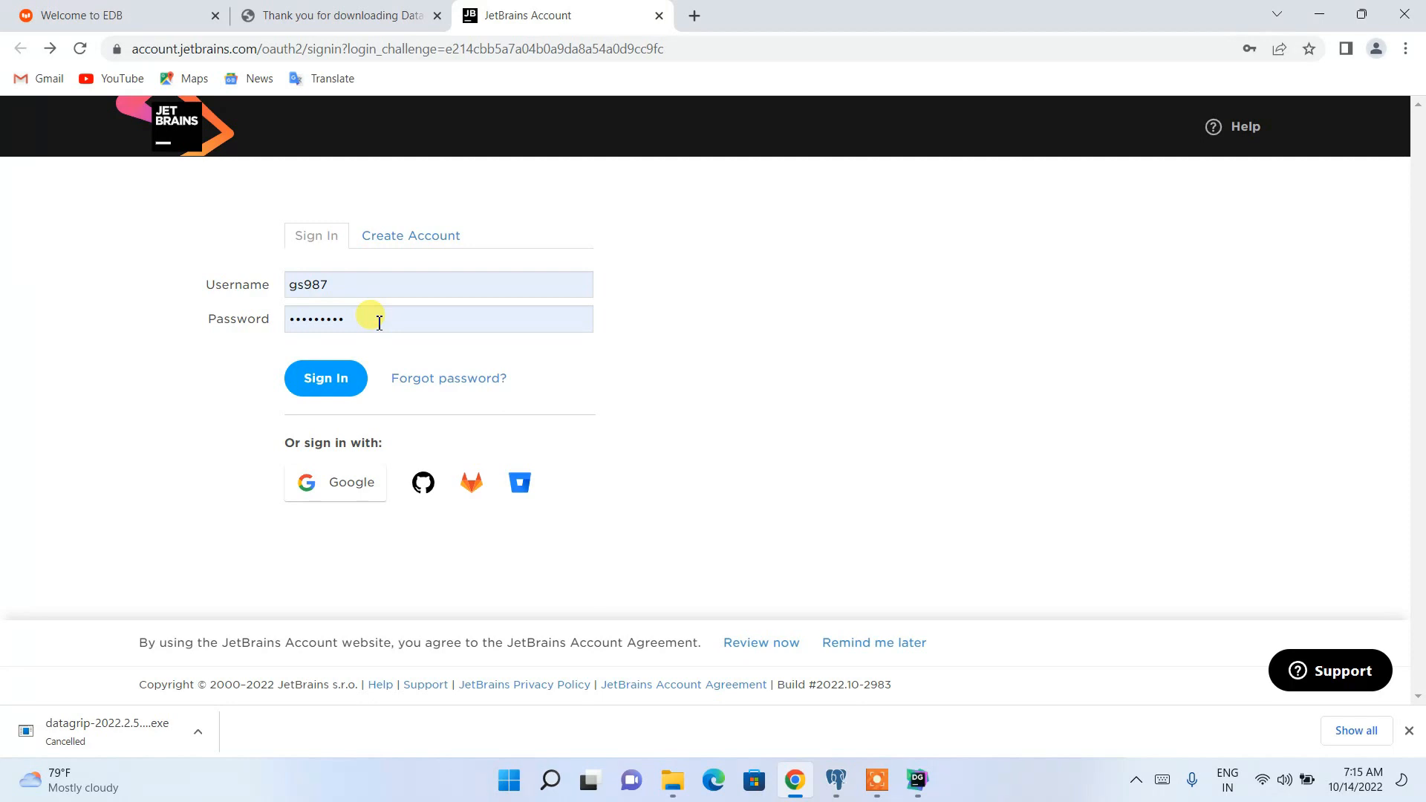
left_click(431, 238)
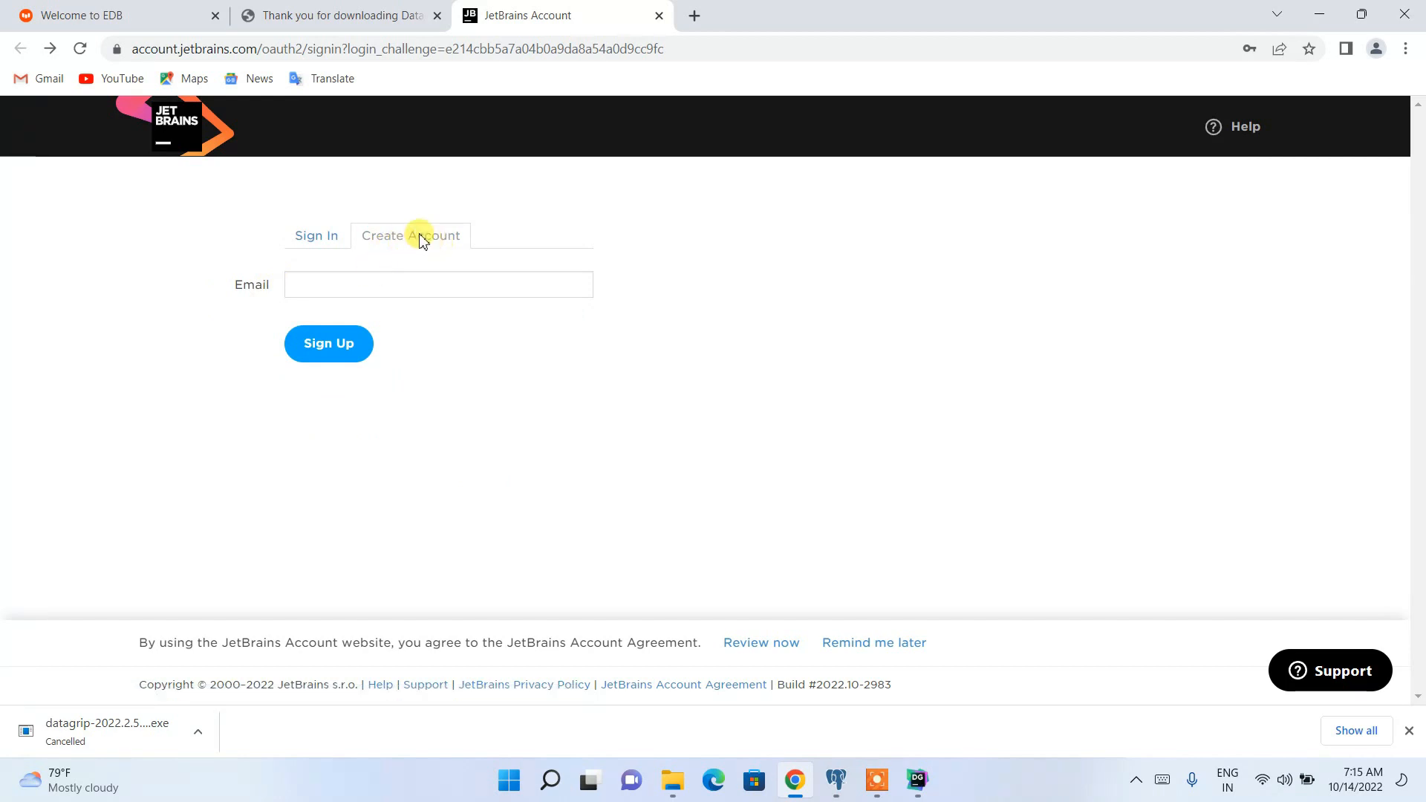
left_click(314, 241)
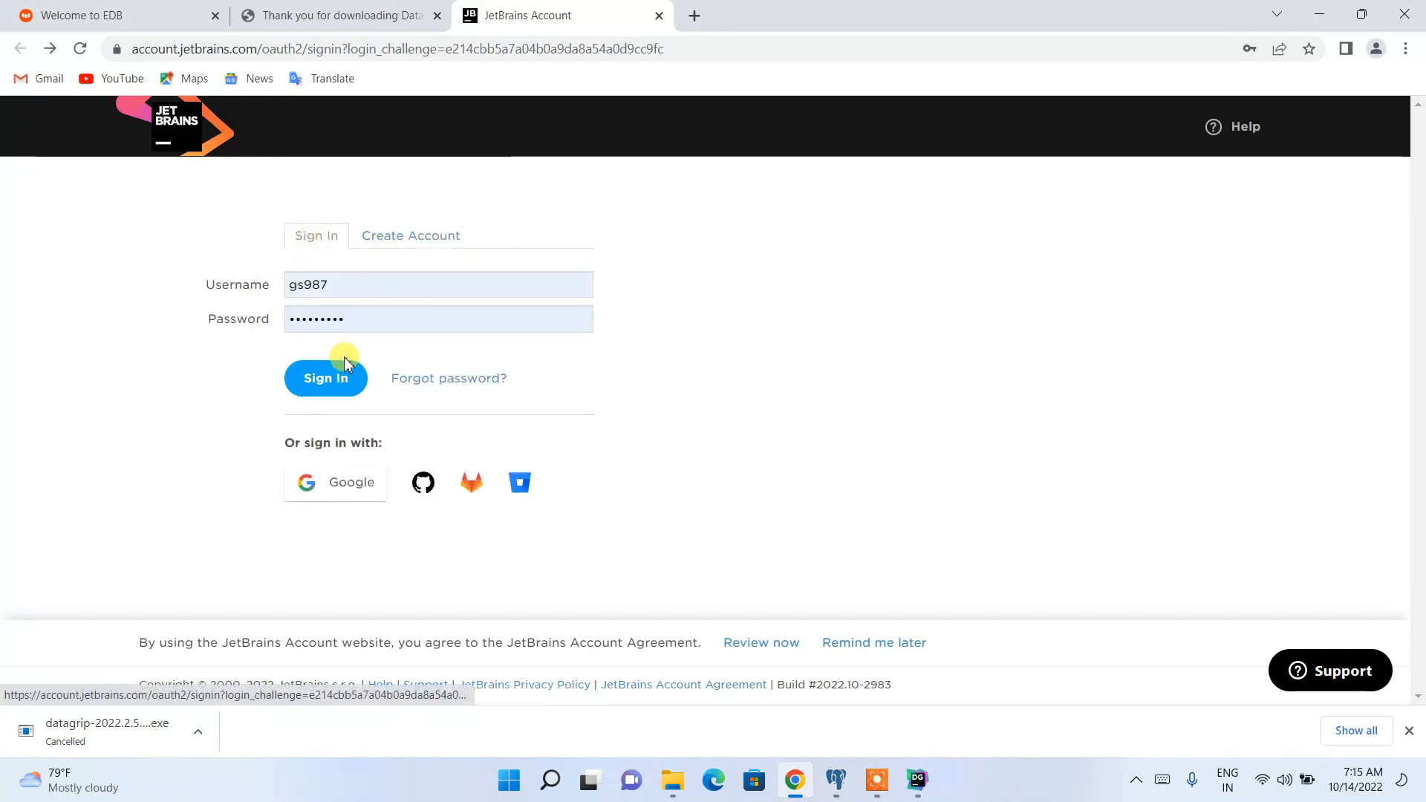
left_click(330, 379)
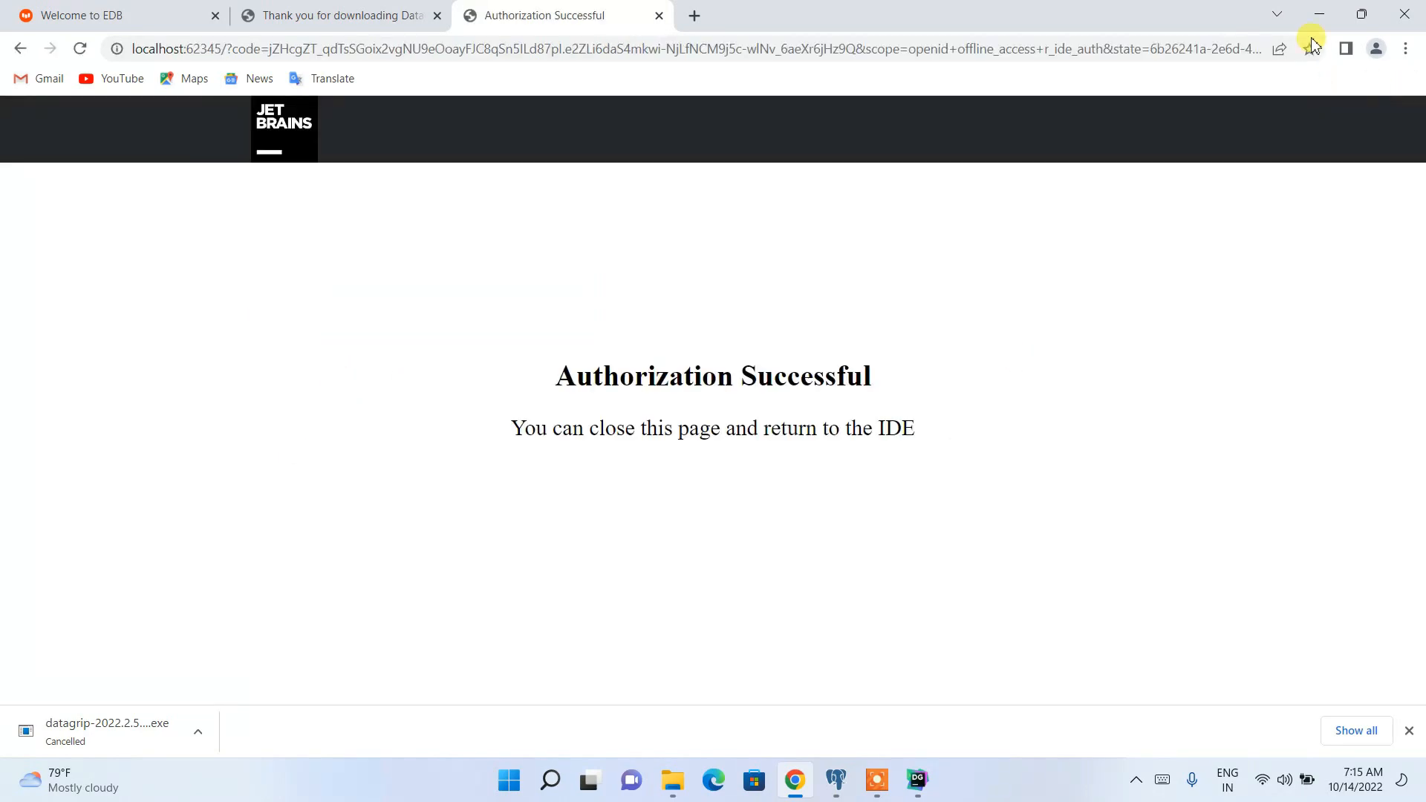
left_click(1319, 15)
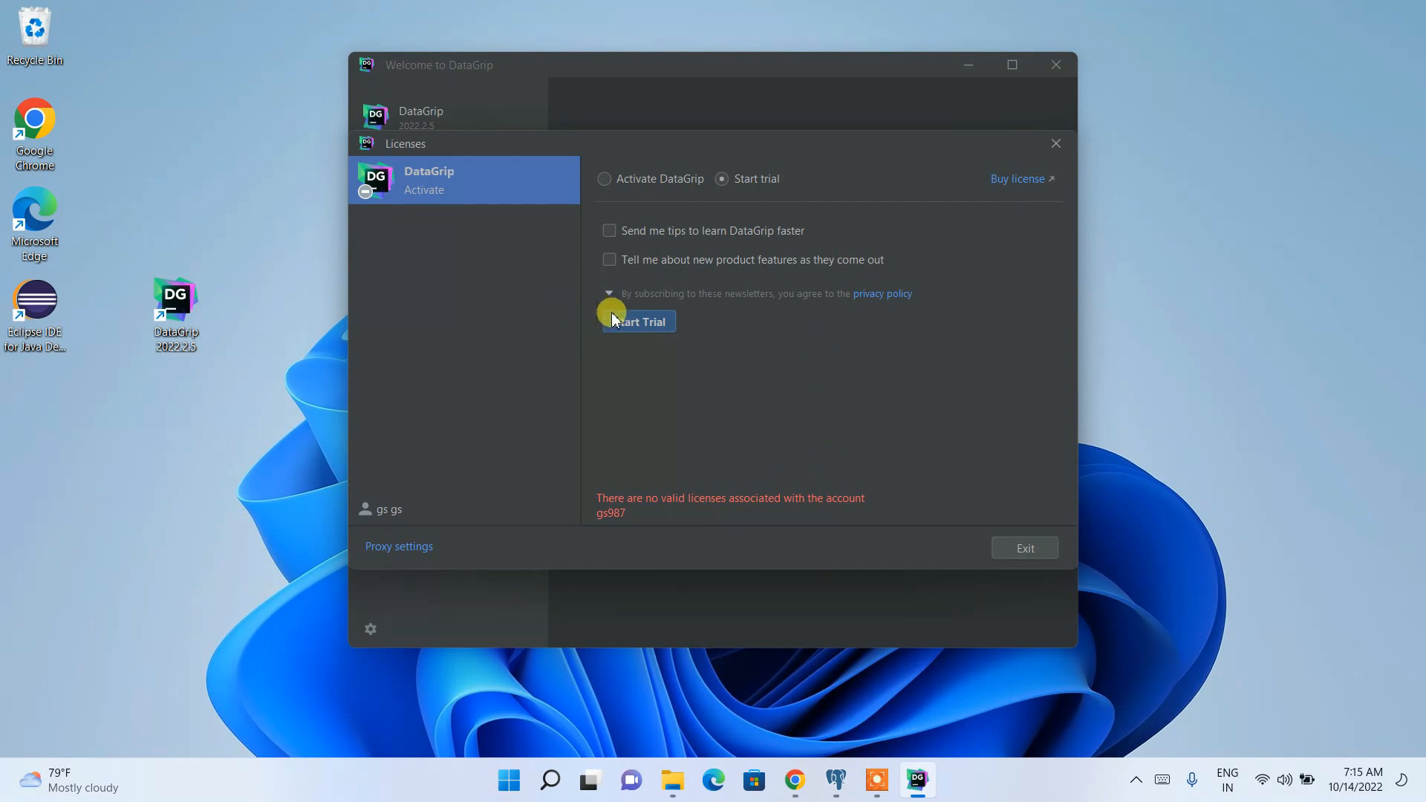
Step: Start the DataGrip trial without newsletter subscriptions and continue to the welcome window
left_click(640, 325)
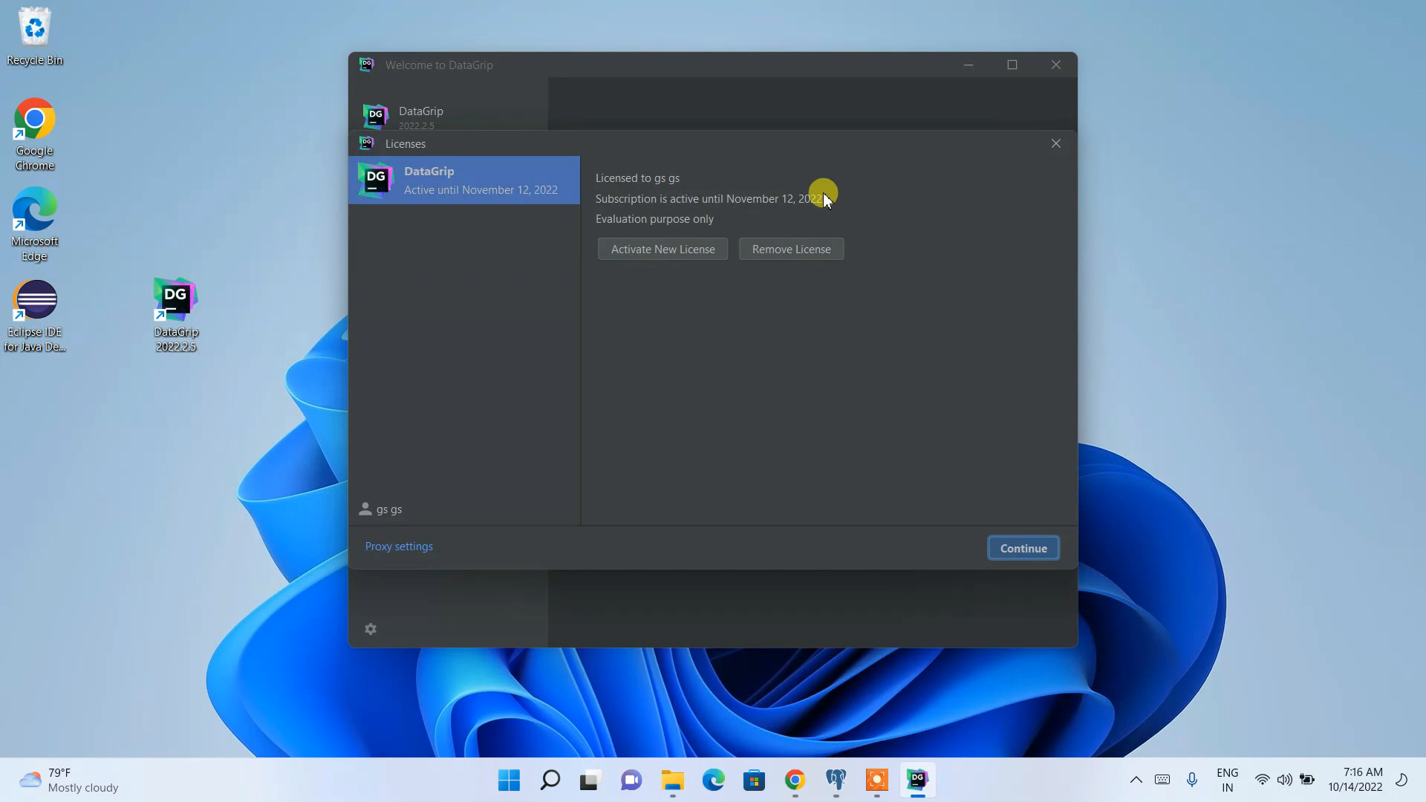
left_click(1035, 550)
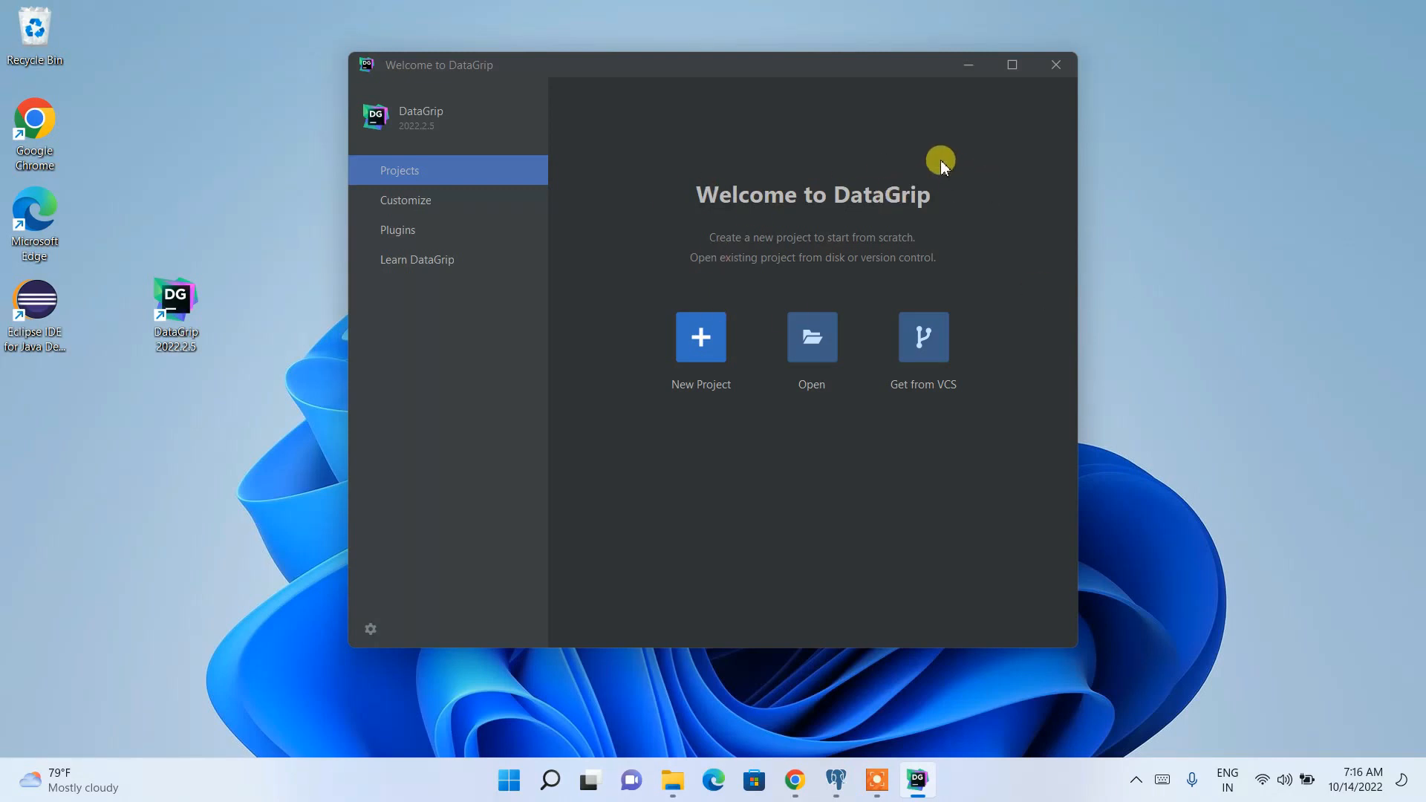
Step: Maximize the welcome window and create a new project named HelloDataGrip
left_click(1017, 64)
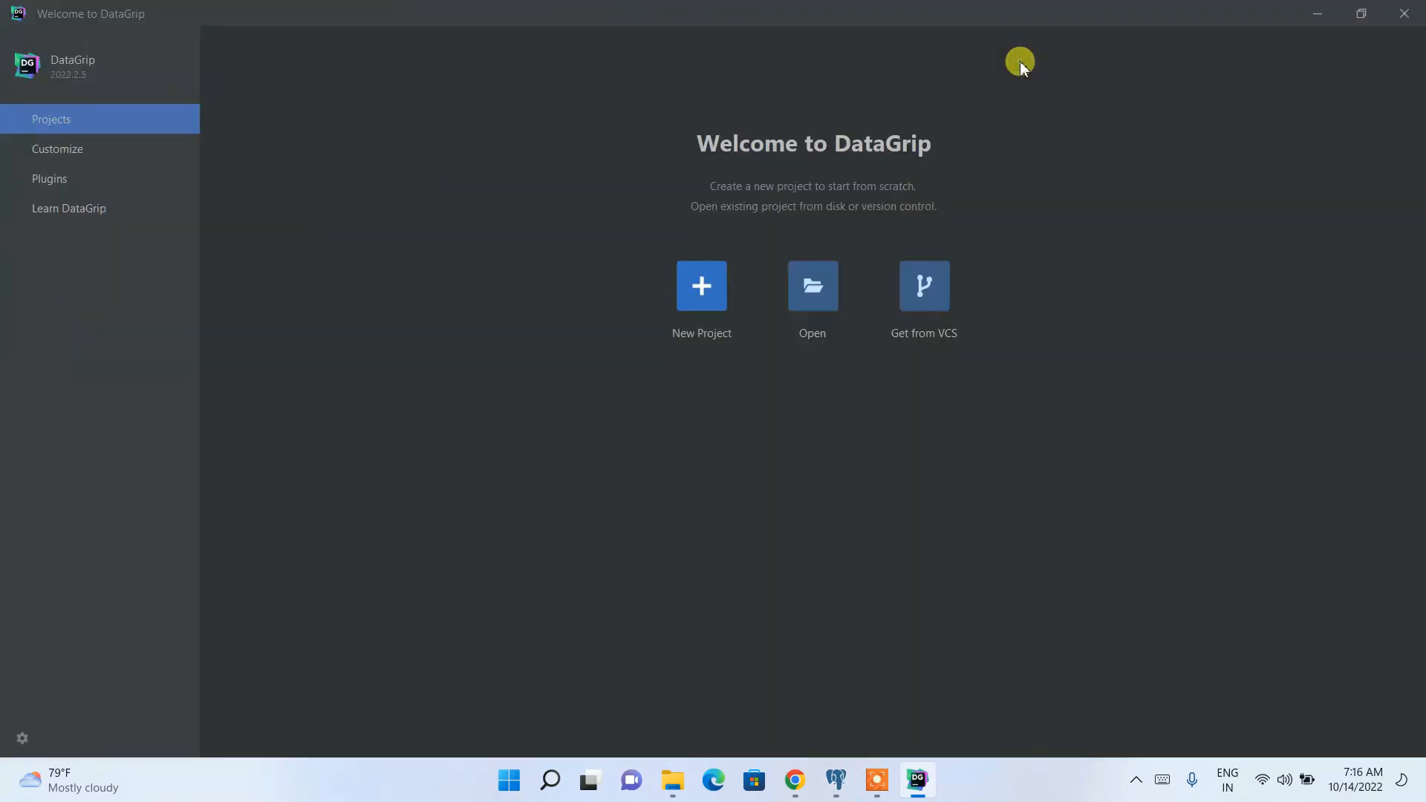
left_click(711, 289)
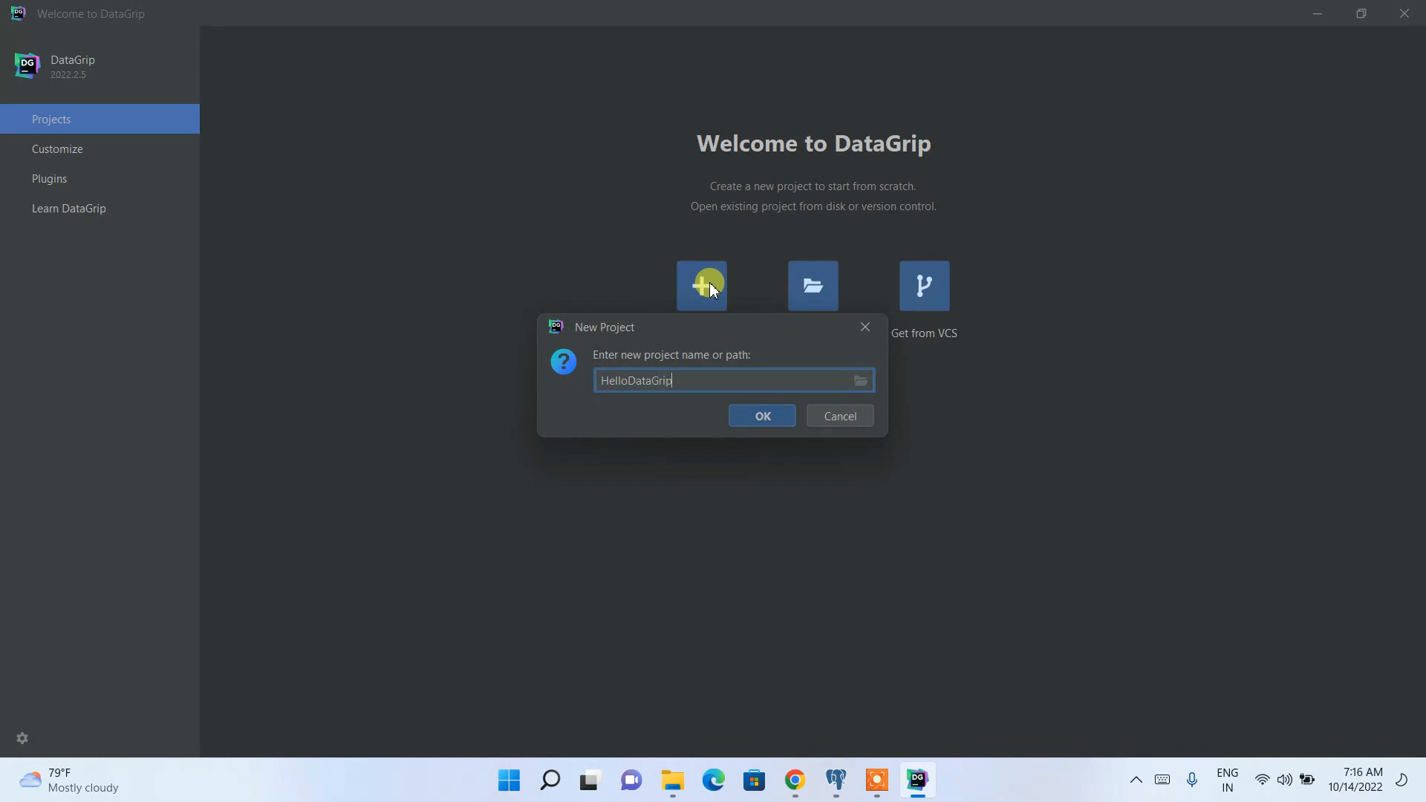
left_click(759, 418)
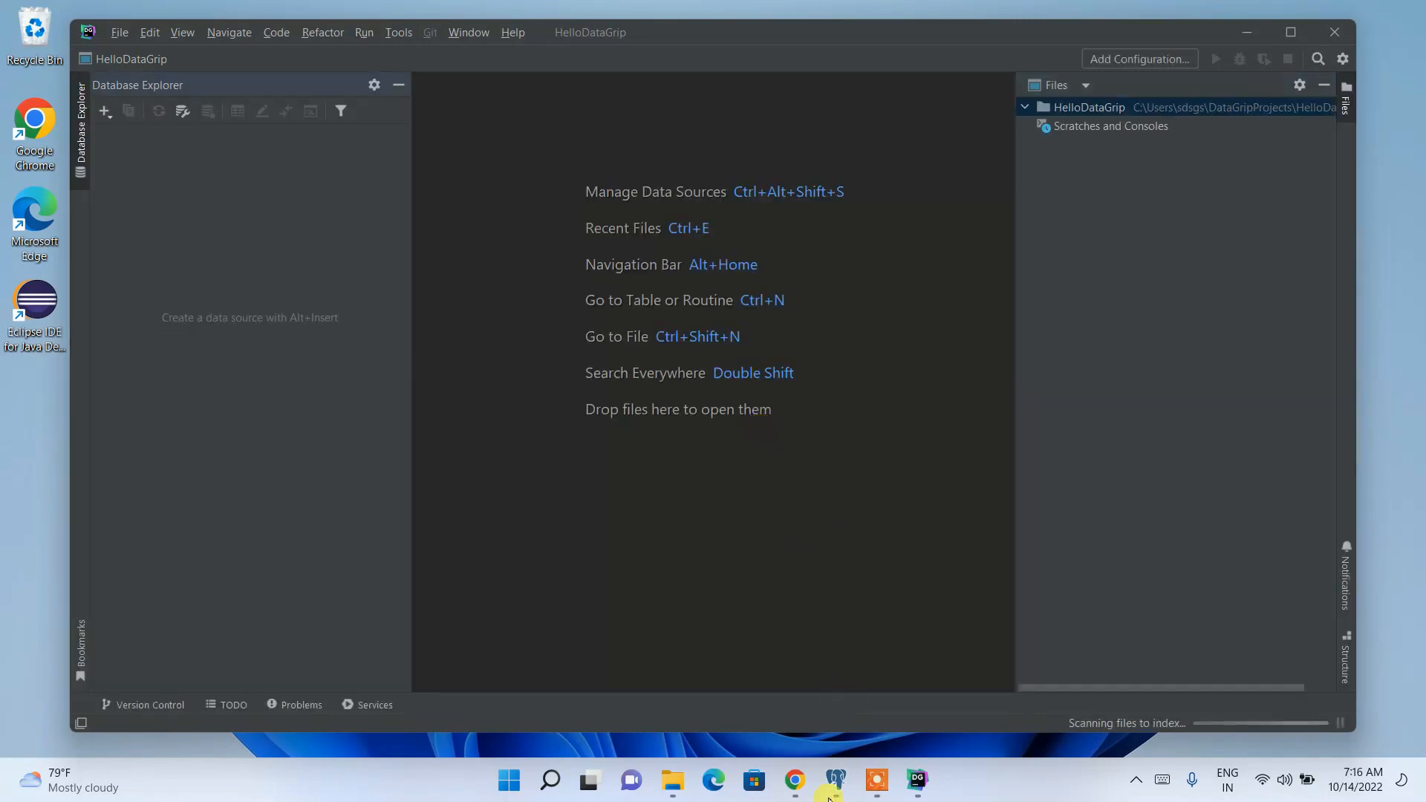
Step: Switch to pgAdmin, review the create table statement for persons in the NewDB query, and return to DataGrip
left_click(837, 780)
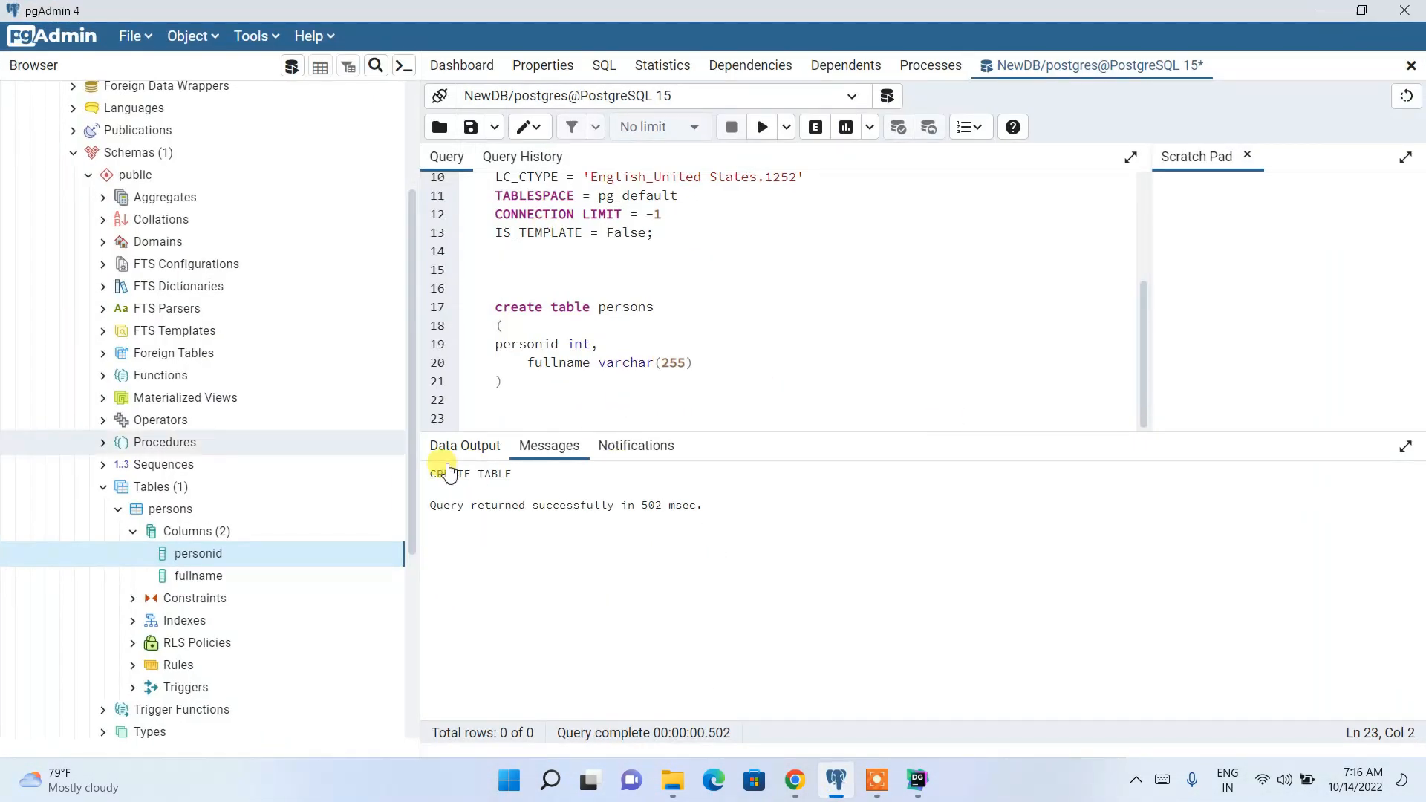
left_click_drag(496, 306, 516, 394)
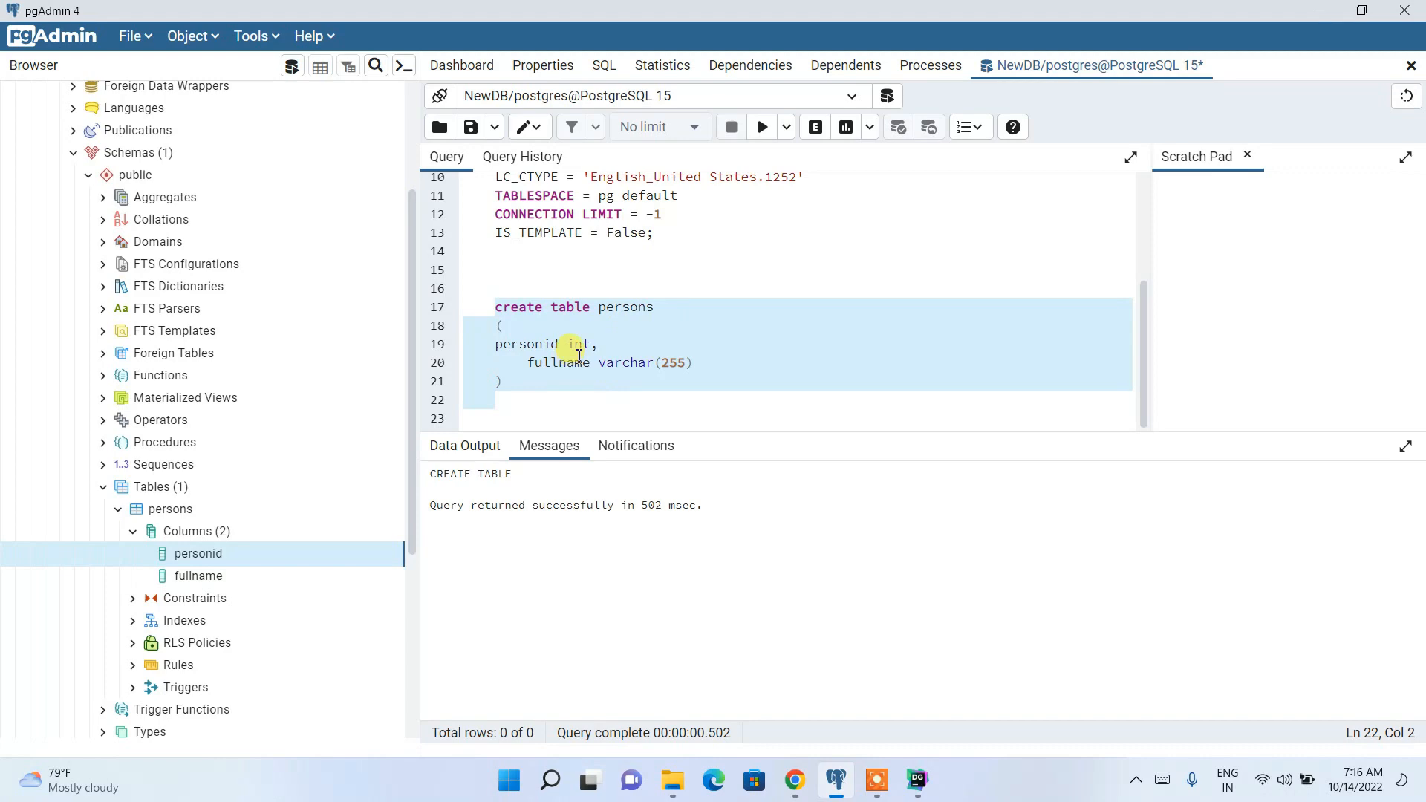
left_click(1320, 15)
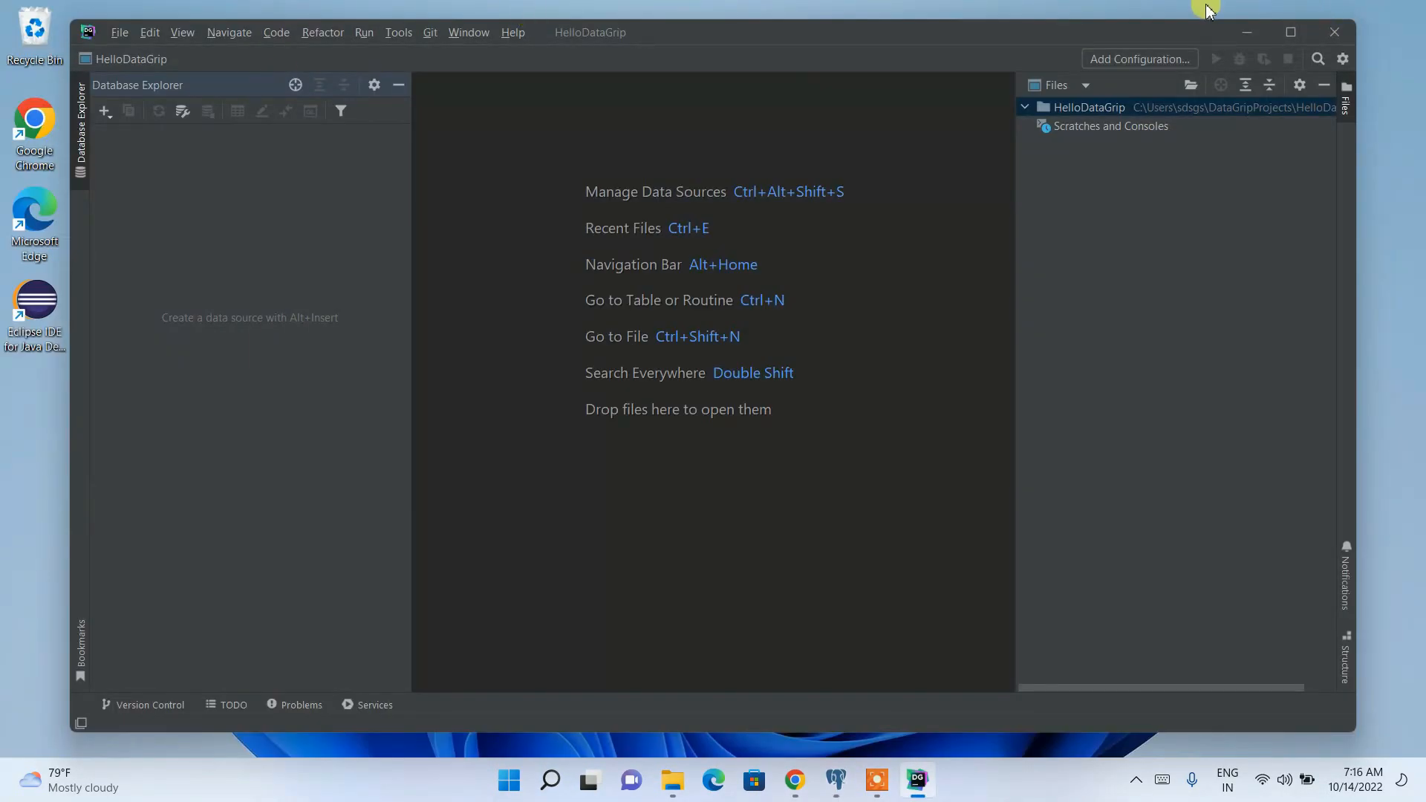
Step: Maximize the HelloDataGrip project window and add a new PostgreSQL data source
left_click(1291, 33)
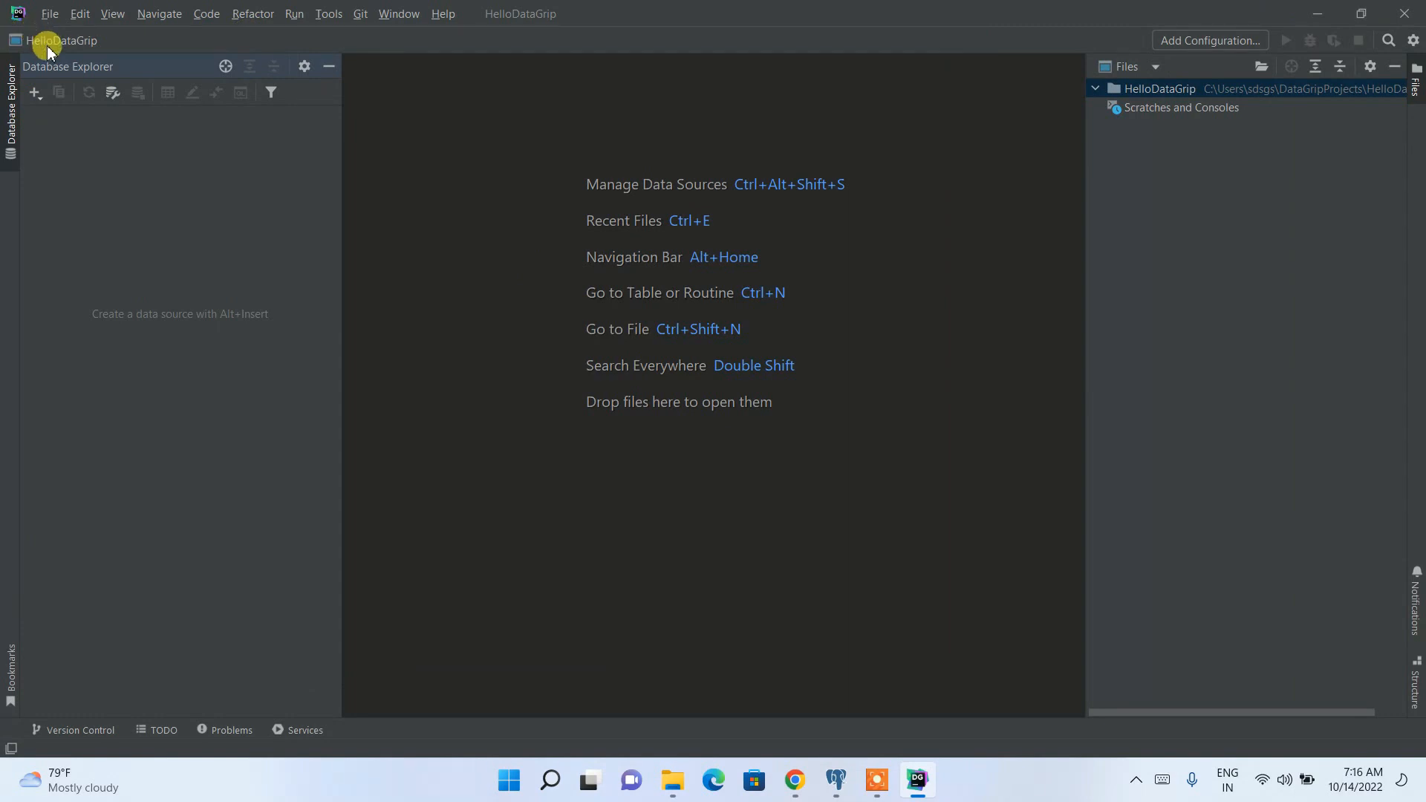
left_click(38, 99)
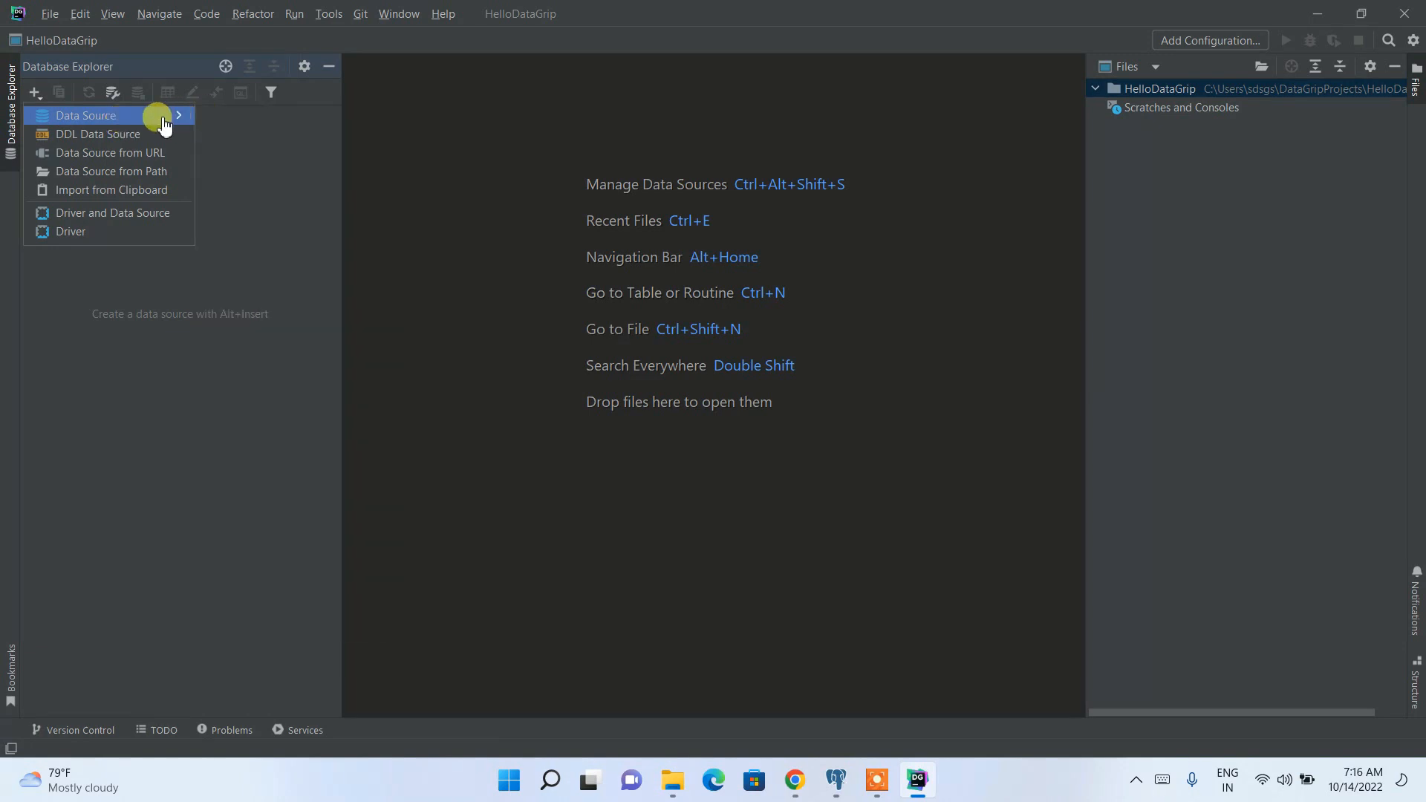
mouse_move(183, 121)
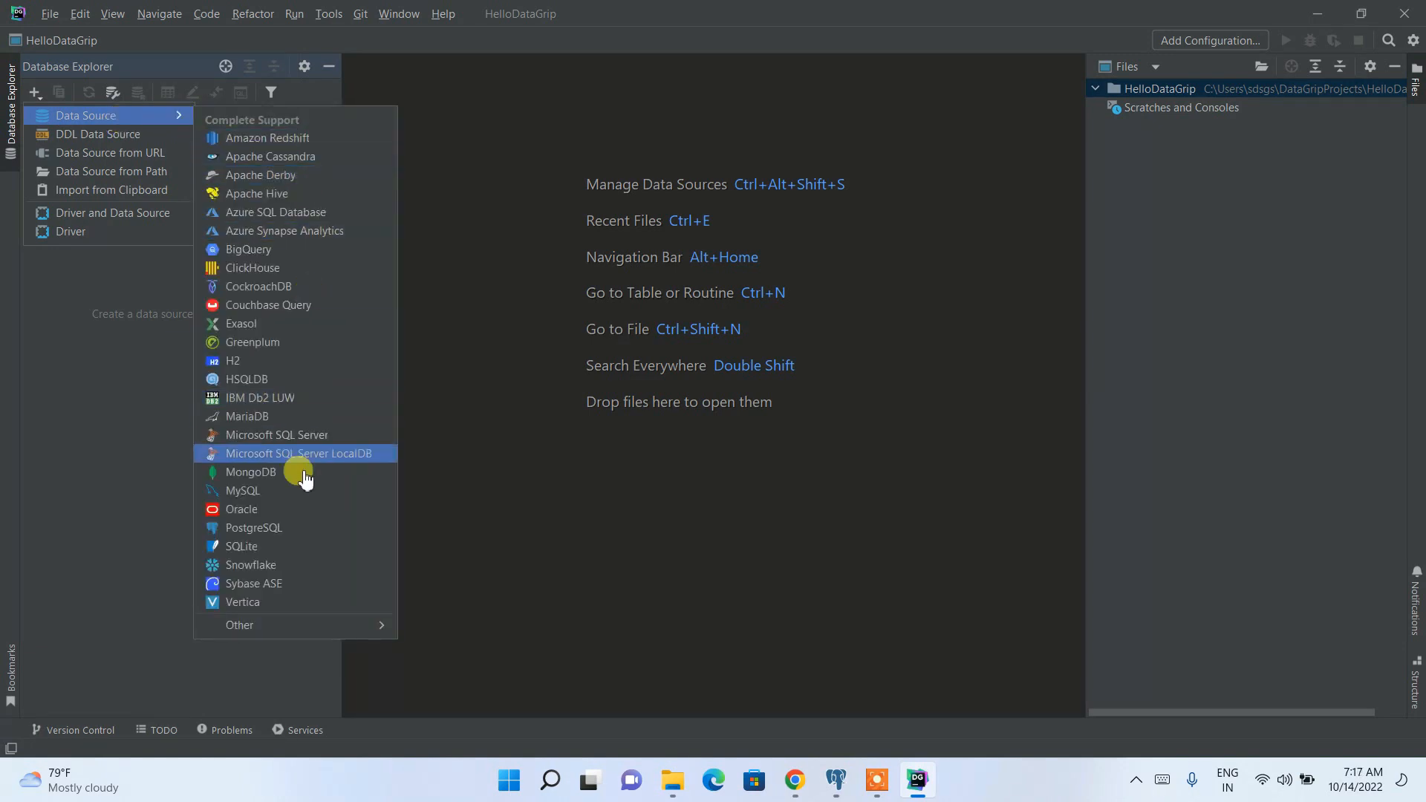
left_click(268, 532)
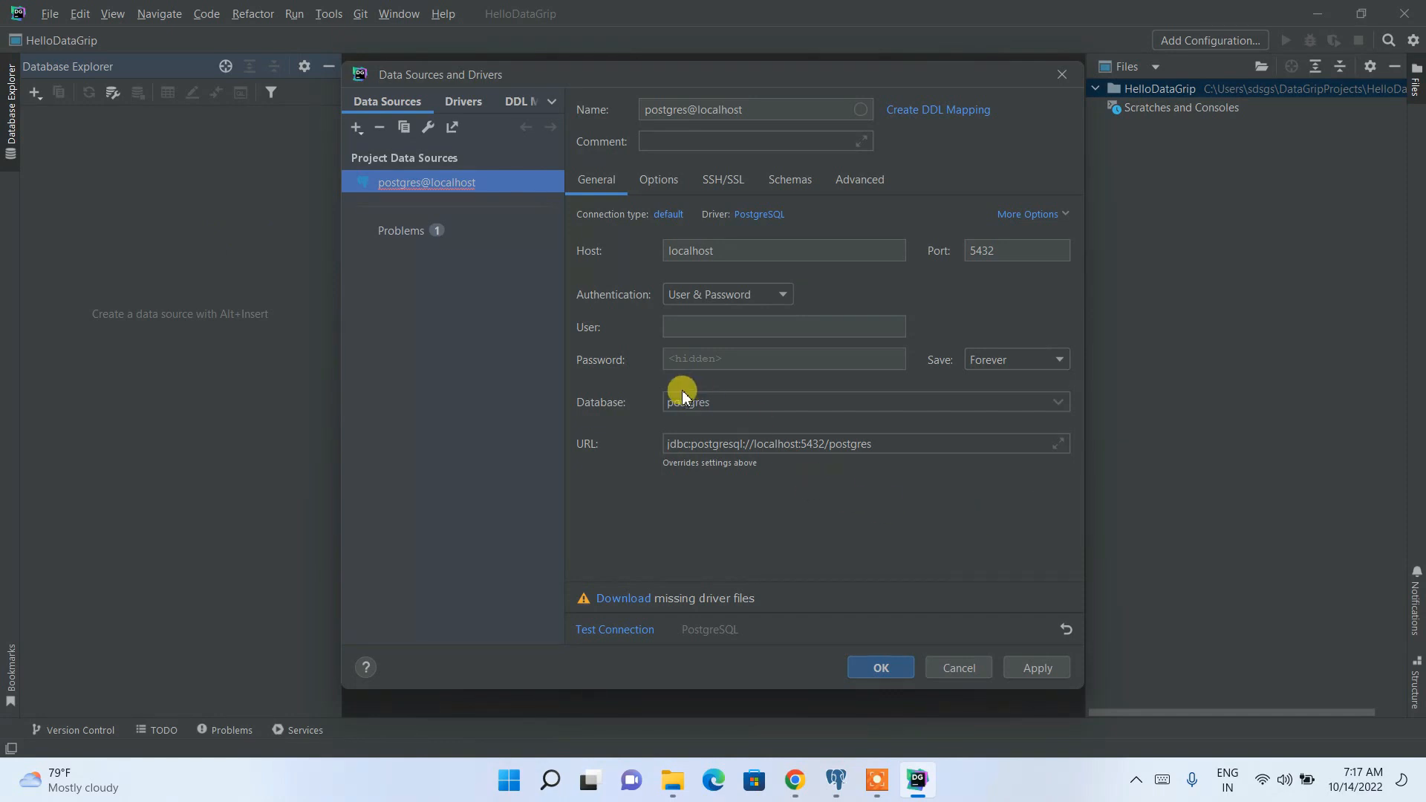
Step: Set the data source's user to postgres, enter the database password, and check the credentials, port and host
left_click(720, 323)
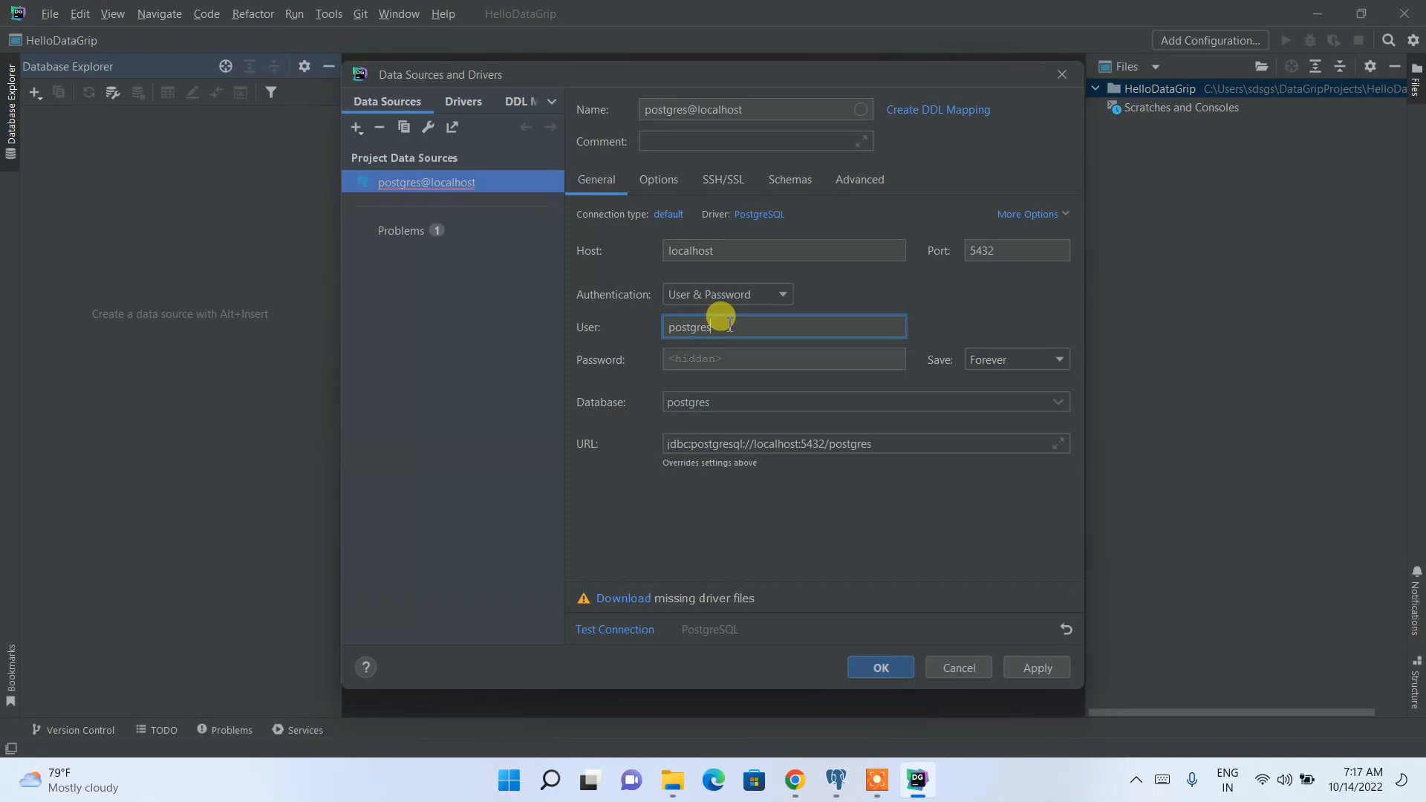
left_click(739, 361)
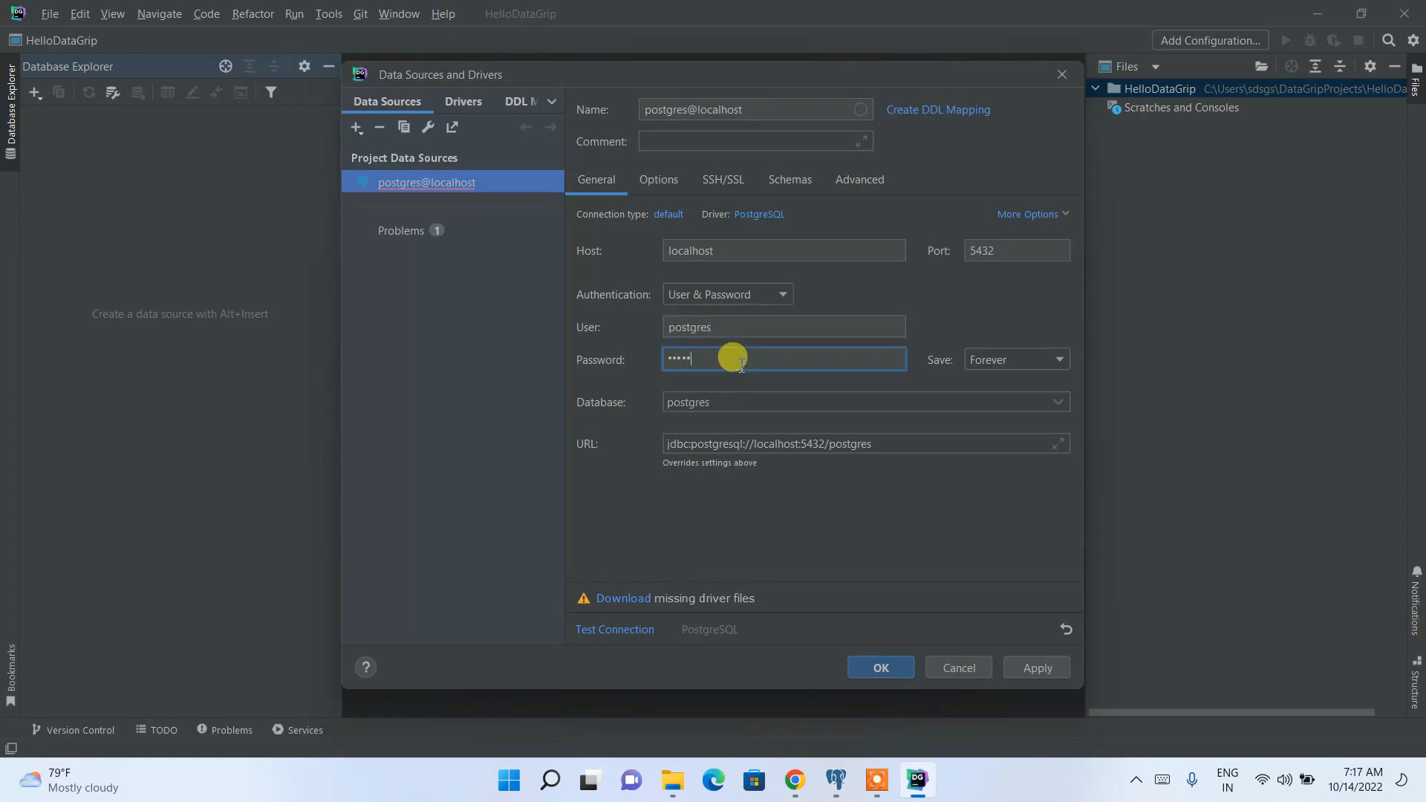
left_click_drag(739, 329, 587, 325)
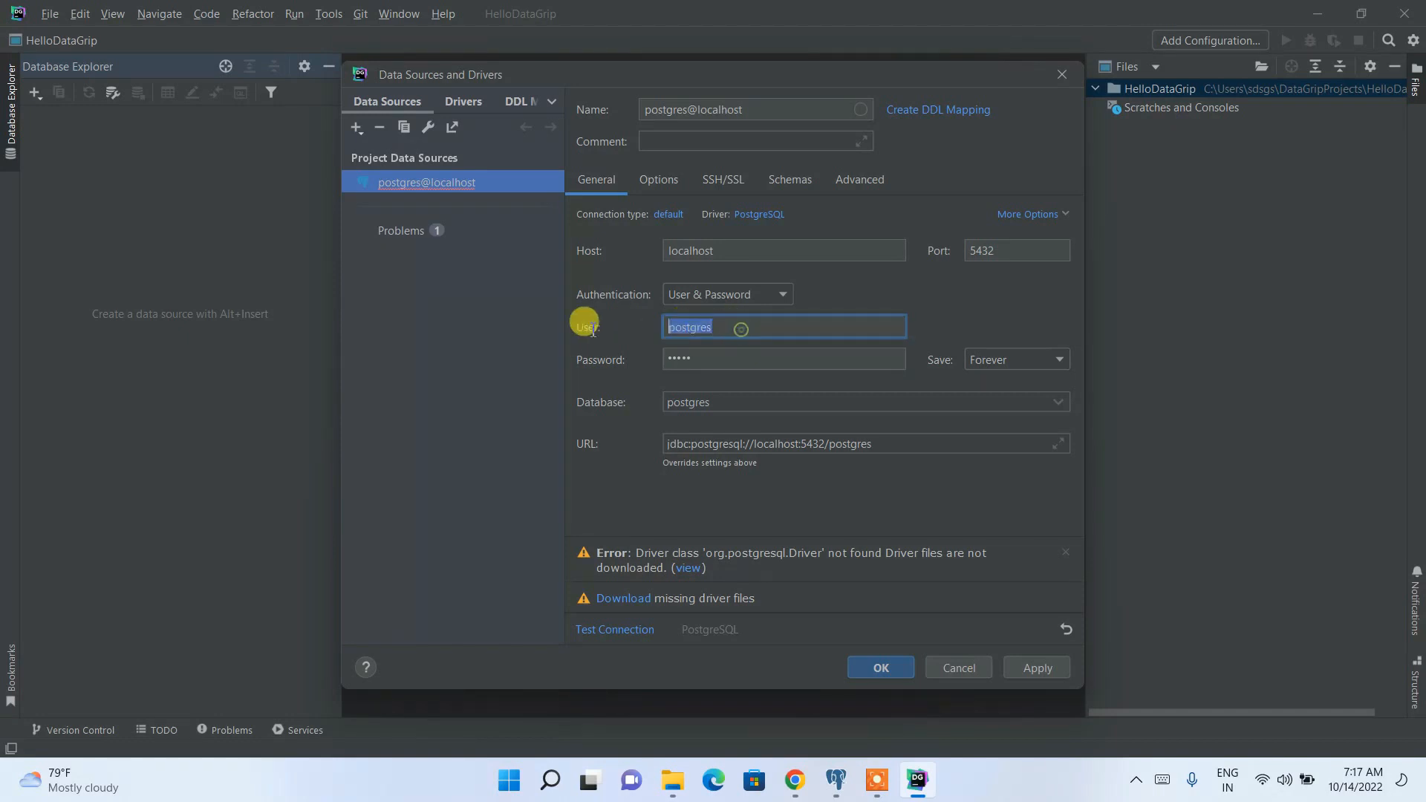
left_click_drag(695, 356, 599, 359)
left_click_drag(1031, 248, 930, 250)
left_click_drag(754, 250, 653, 253)
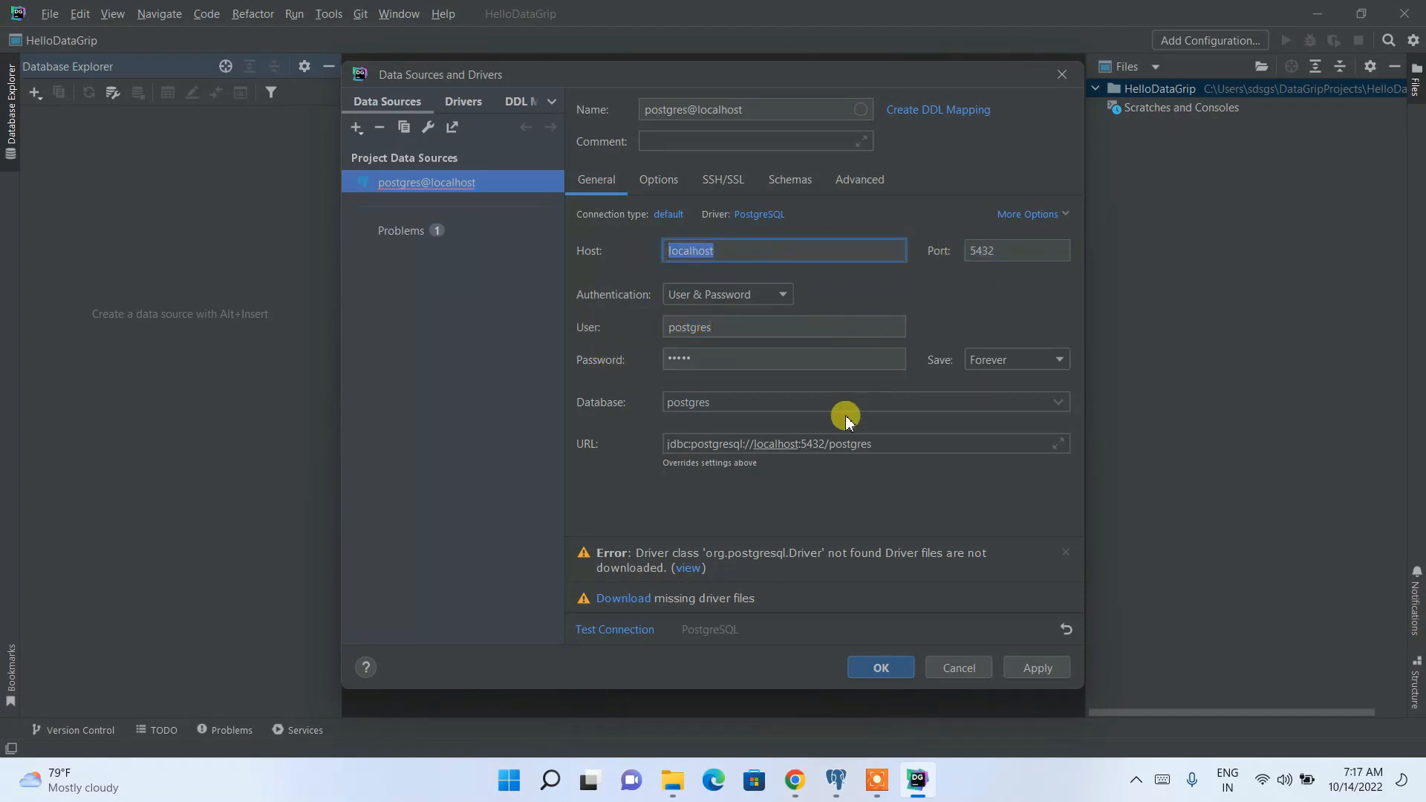
Step: Download the missing PostgreSQL driver files by applying the fix for the listed data source problem
left_click(628, 603)
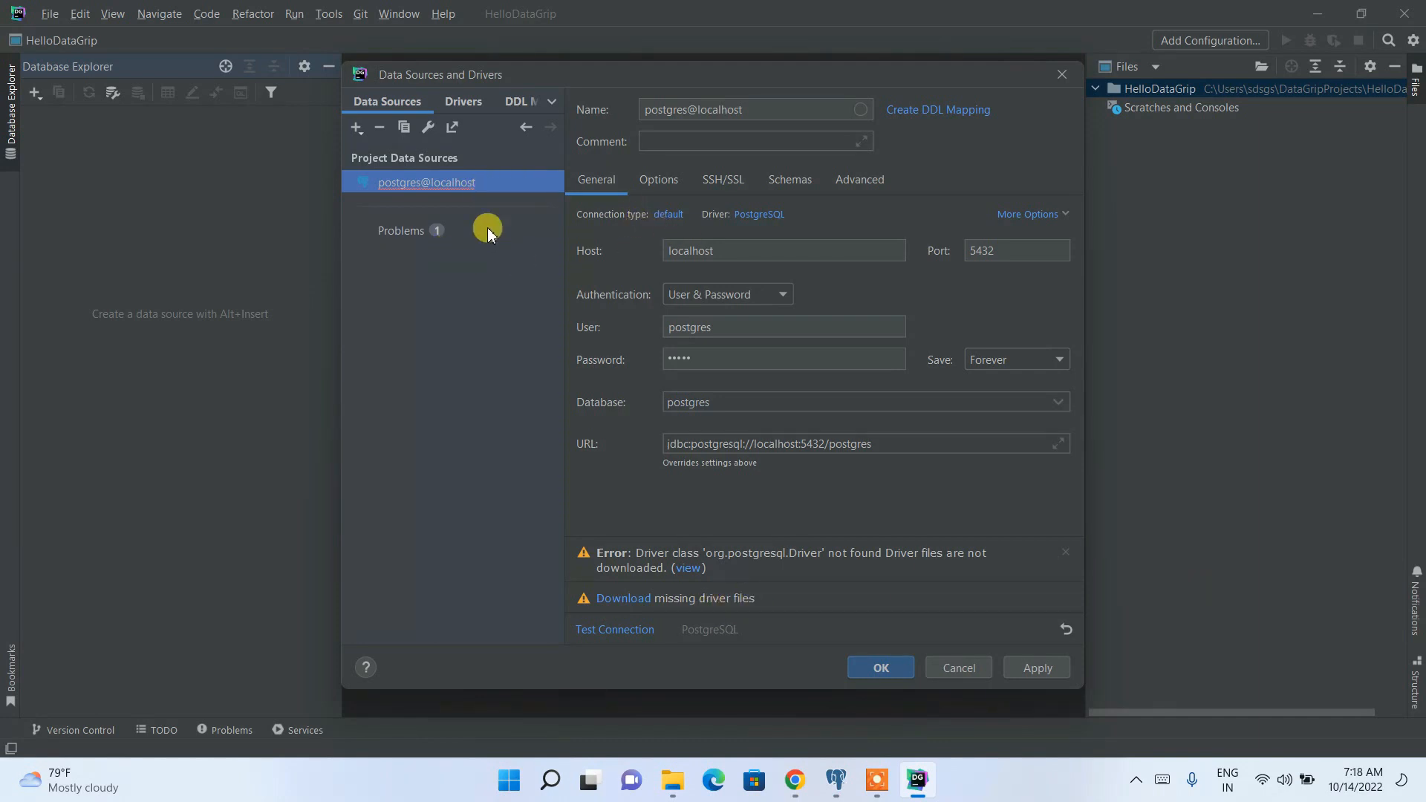
left_click(461, 230)
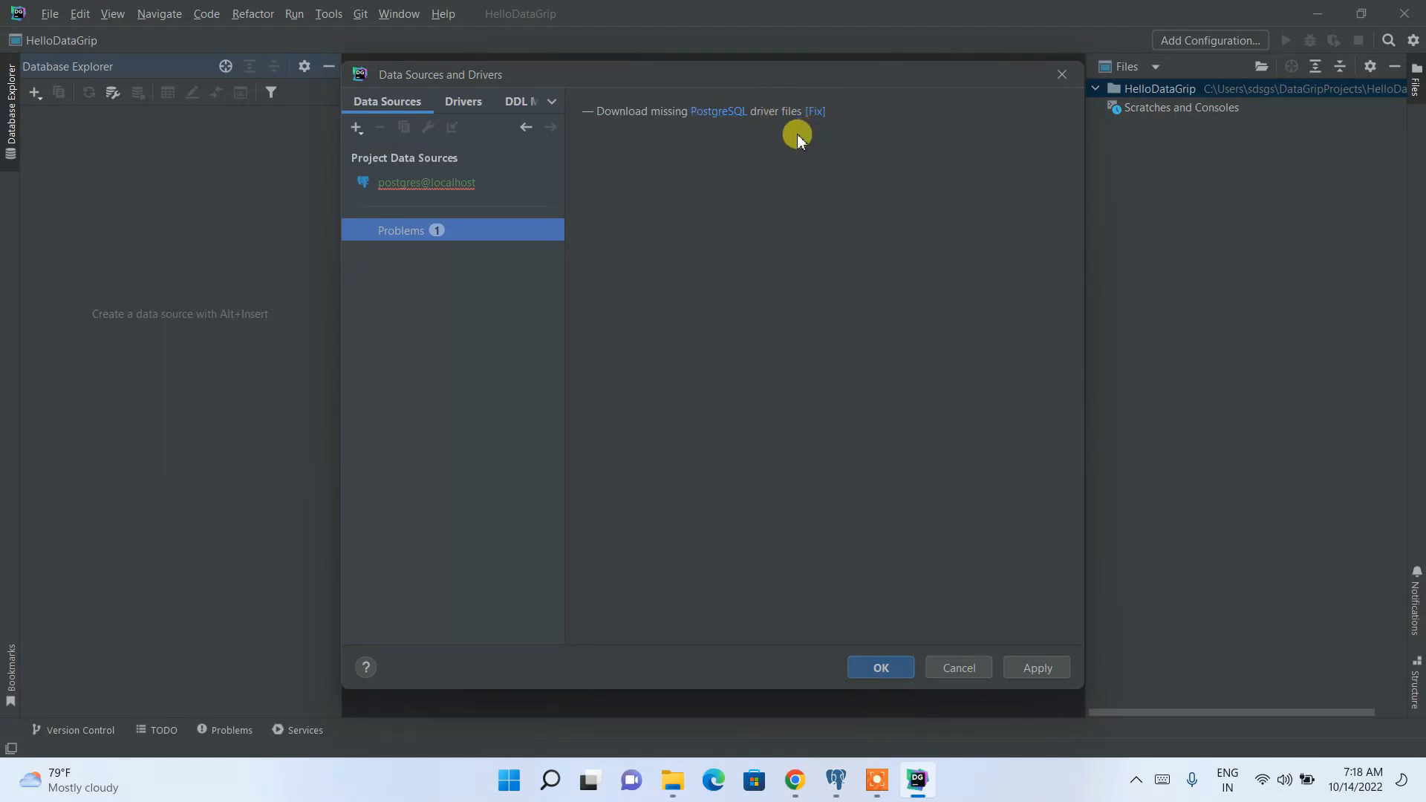
left_click(815, 113)
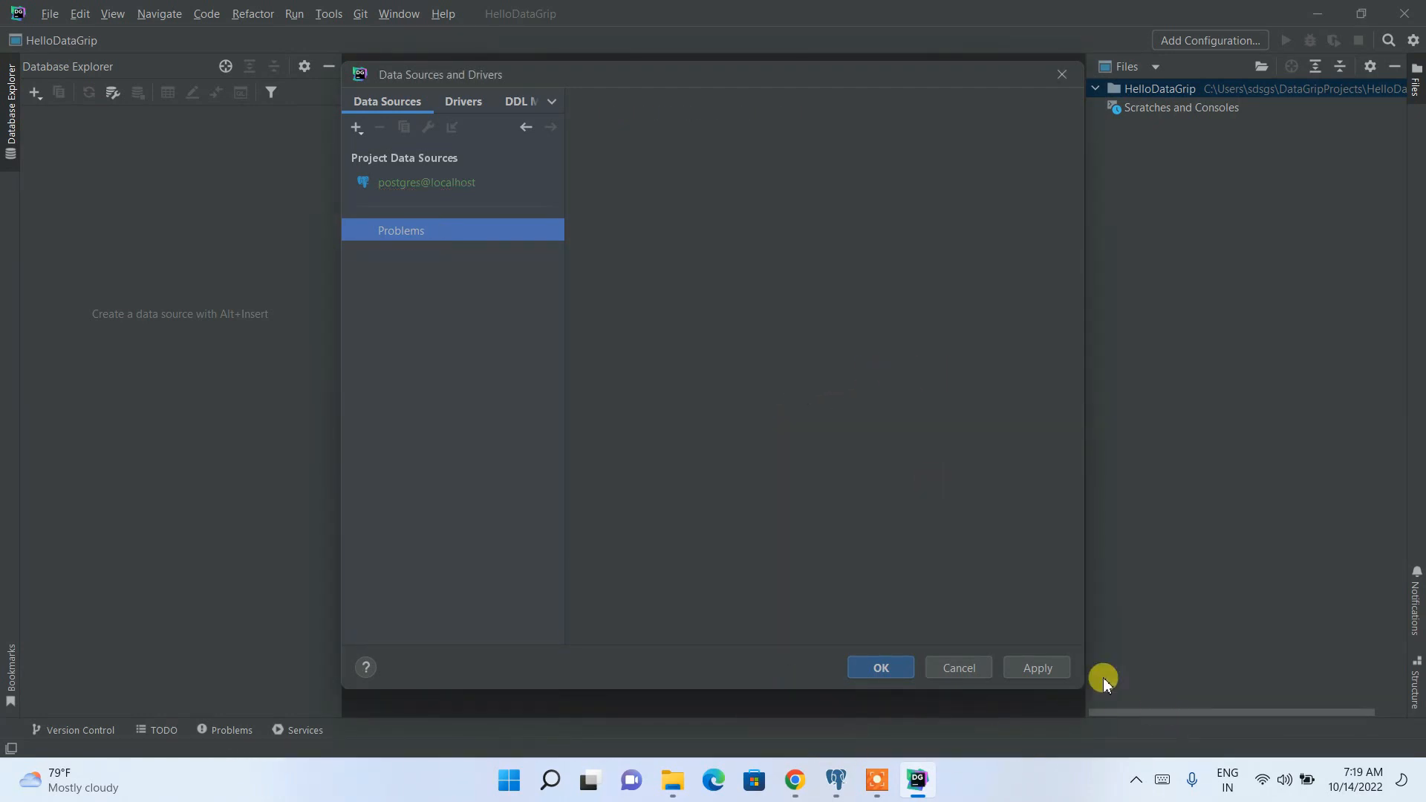
Step: Test the postgres@localhost connection and save the data source
left_click(499, 182)
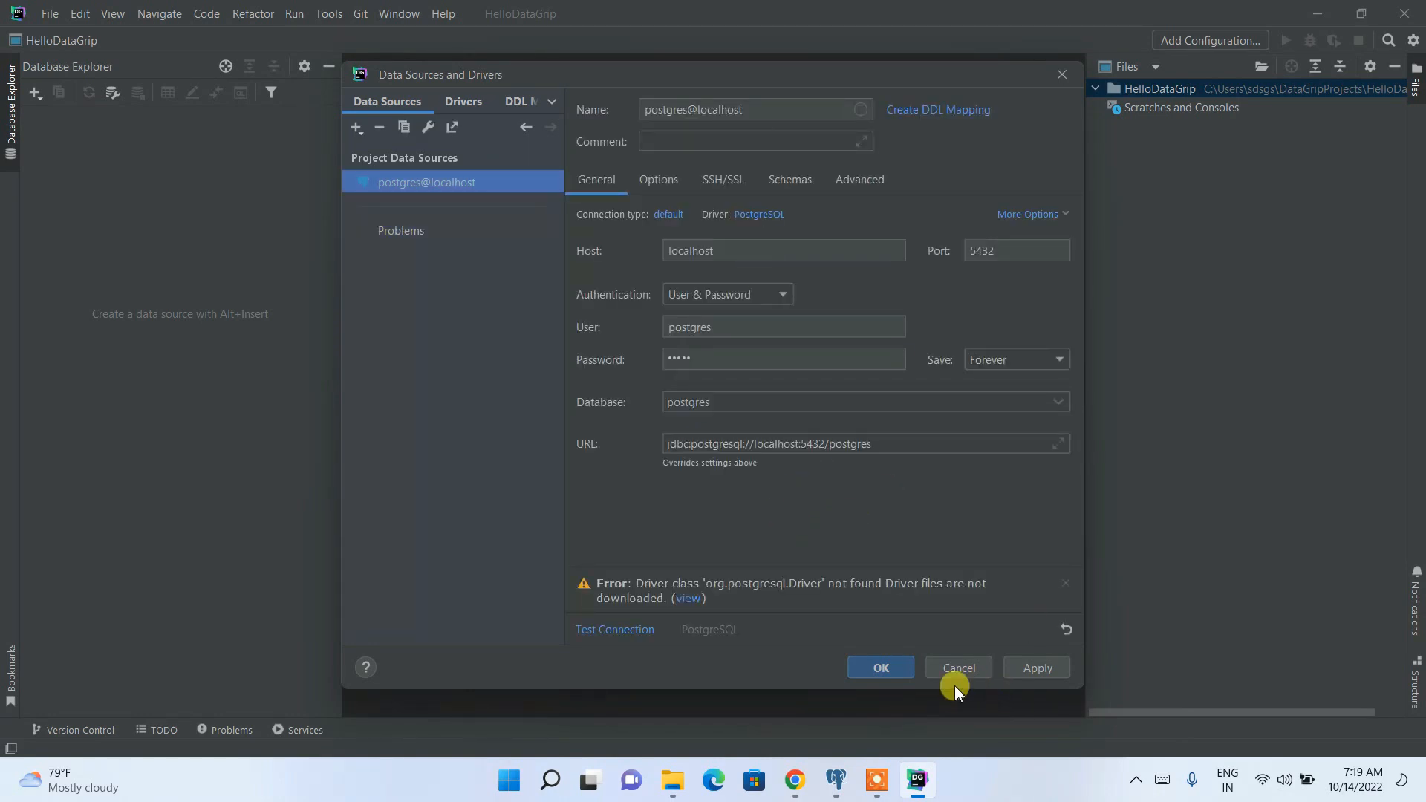
left_click(602, 630)
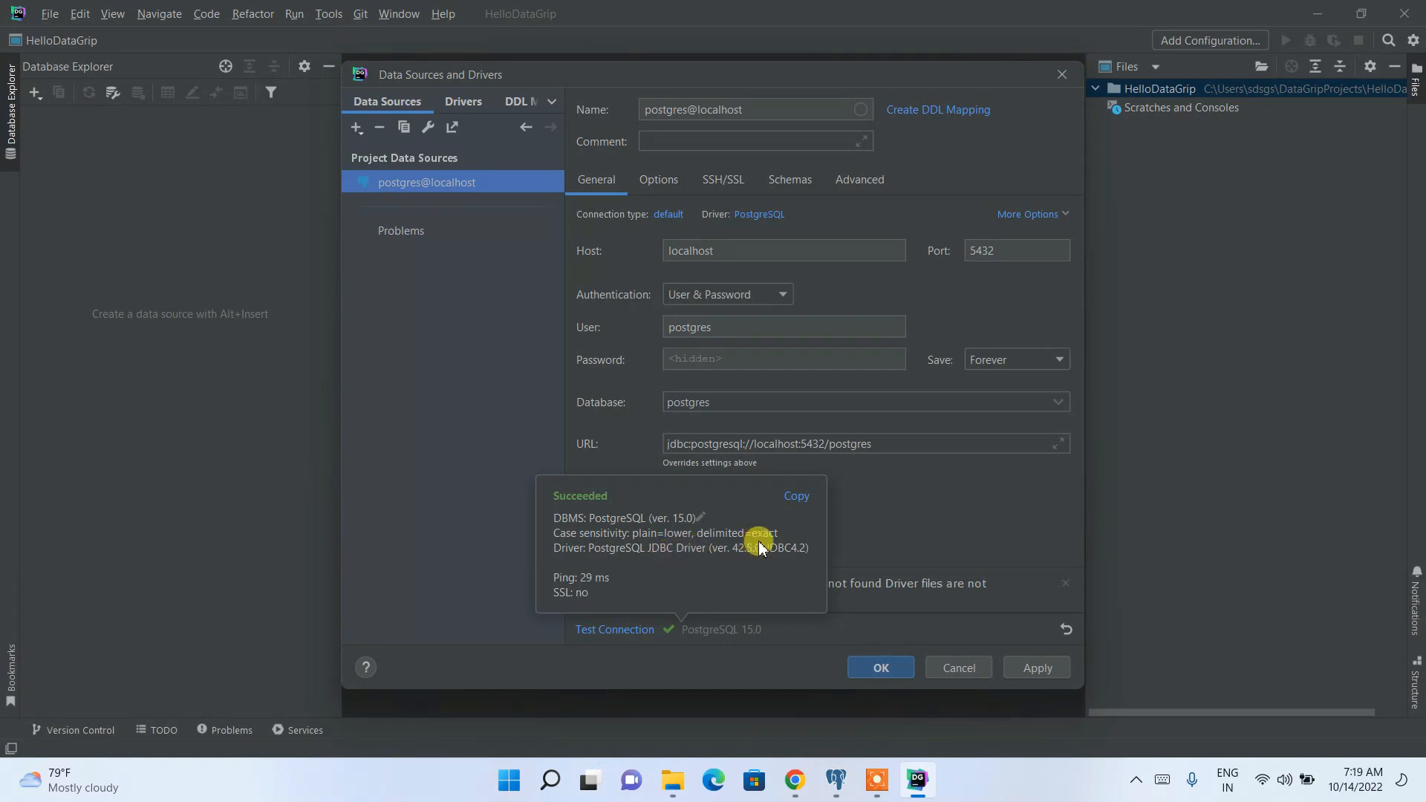
left_click(890, 669)
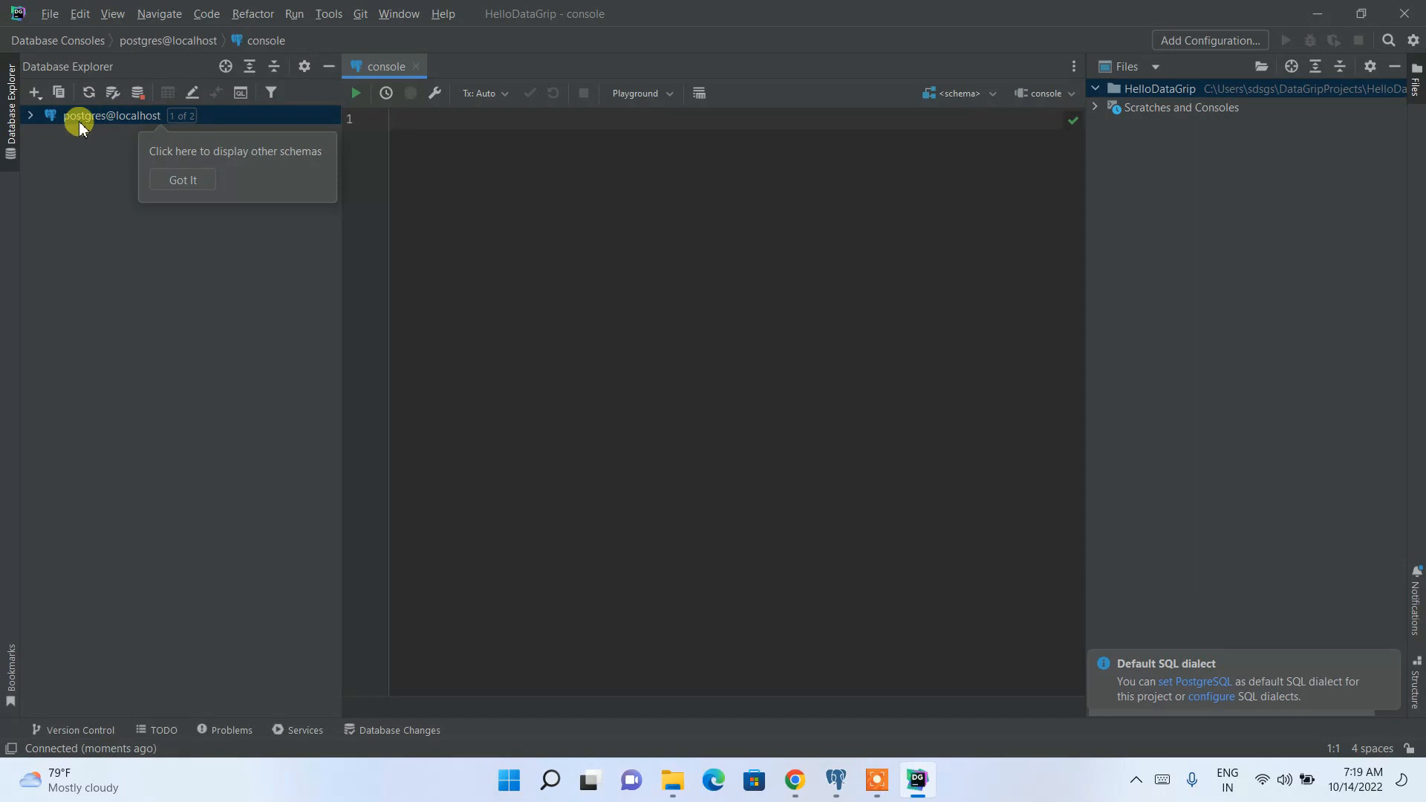
Step: Examine the postgres@localhost tree by expanding the postgres database and Server Objects, dismiss the schema tip, and put the cursor in the console
left_click(32, 117)
left_click(182, 181)
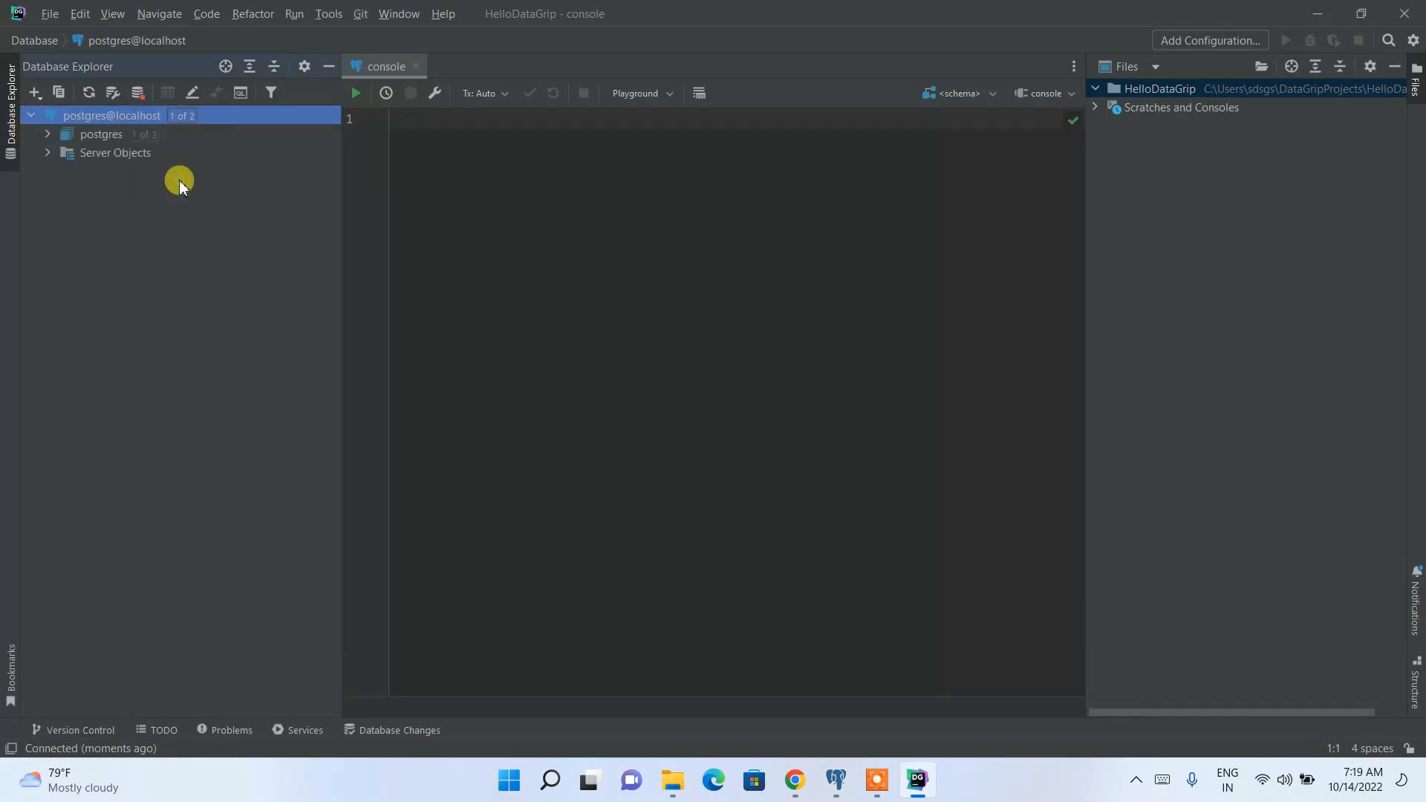
left_click(49, 135)
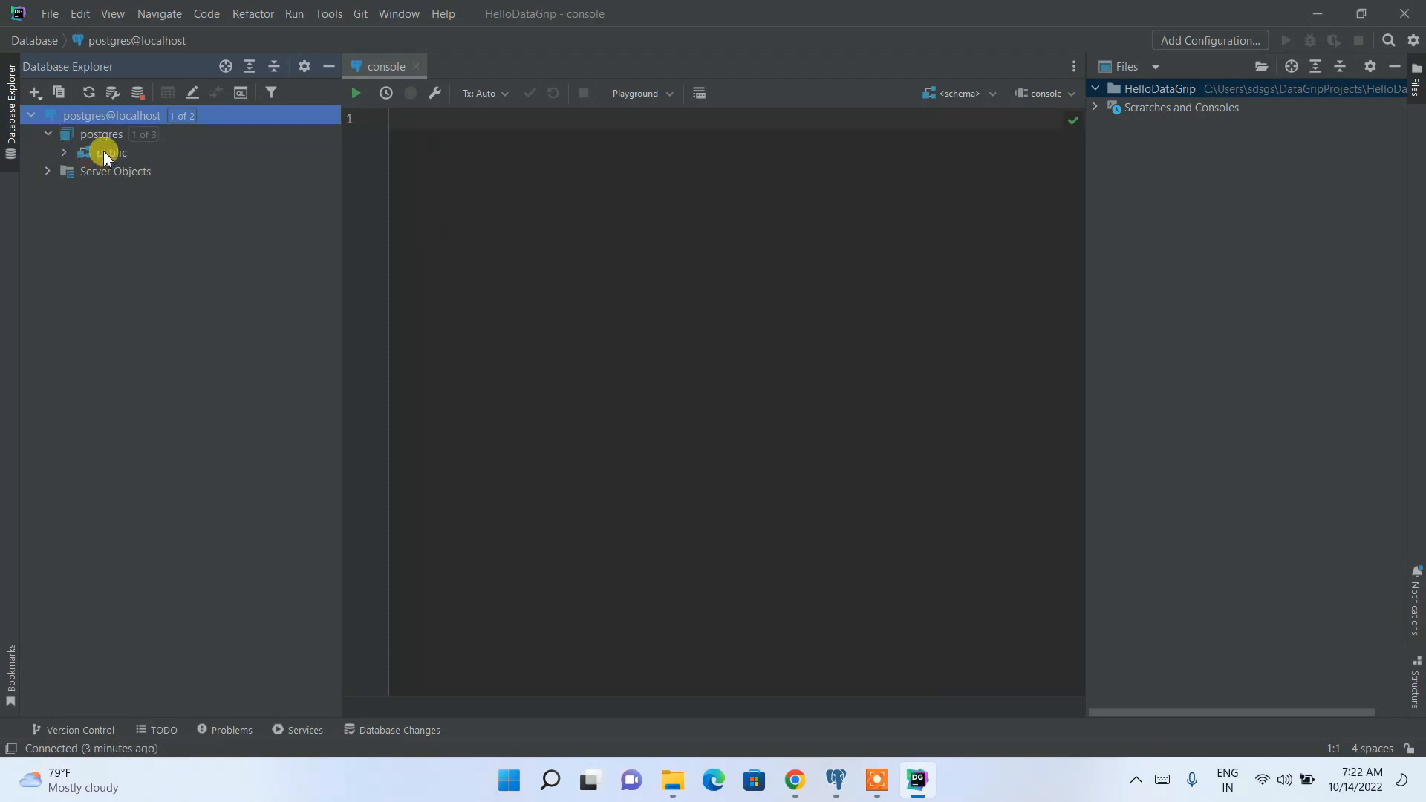
left_click(102, 151)
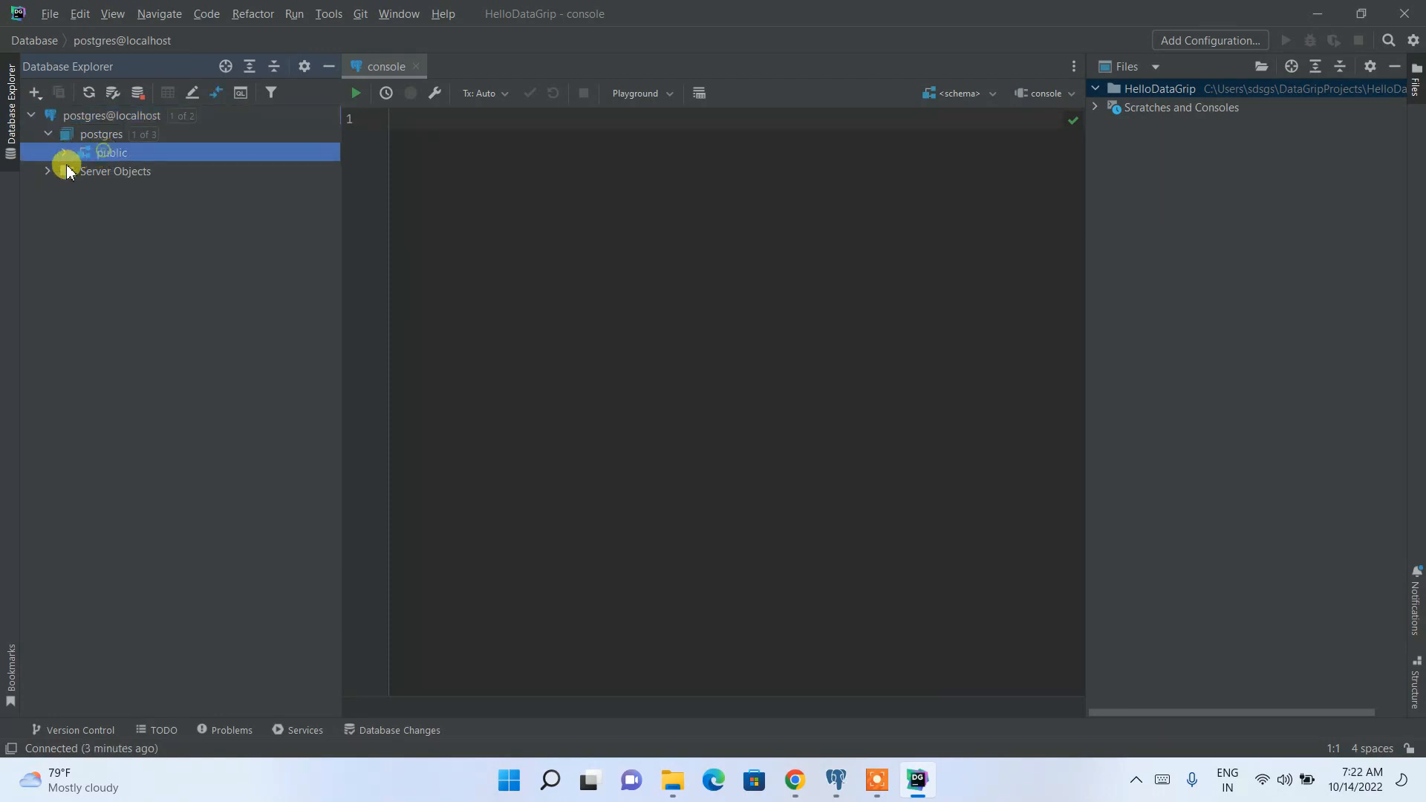
left_click(105, 170)
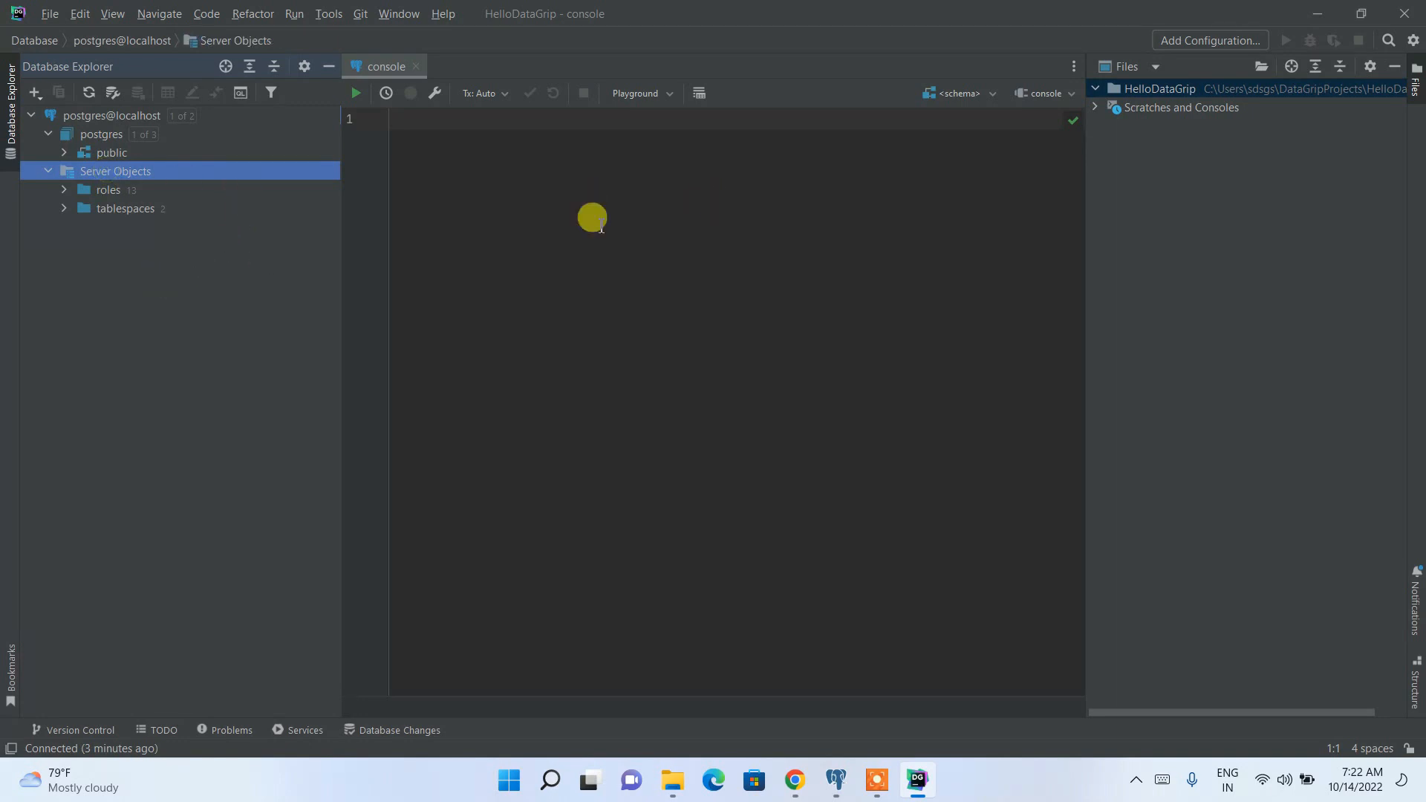
left_click(701, 199)
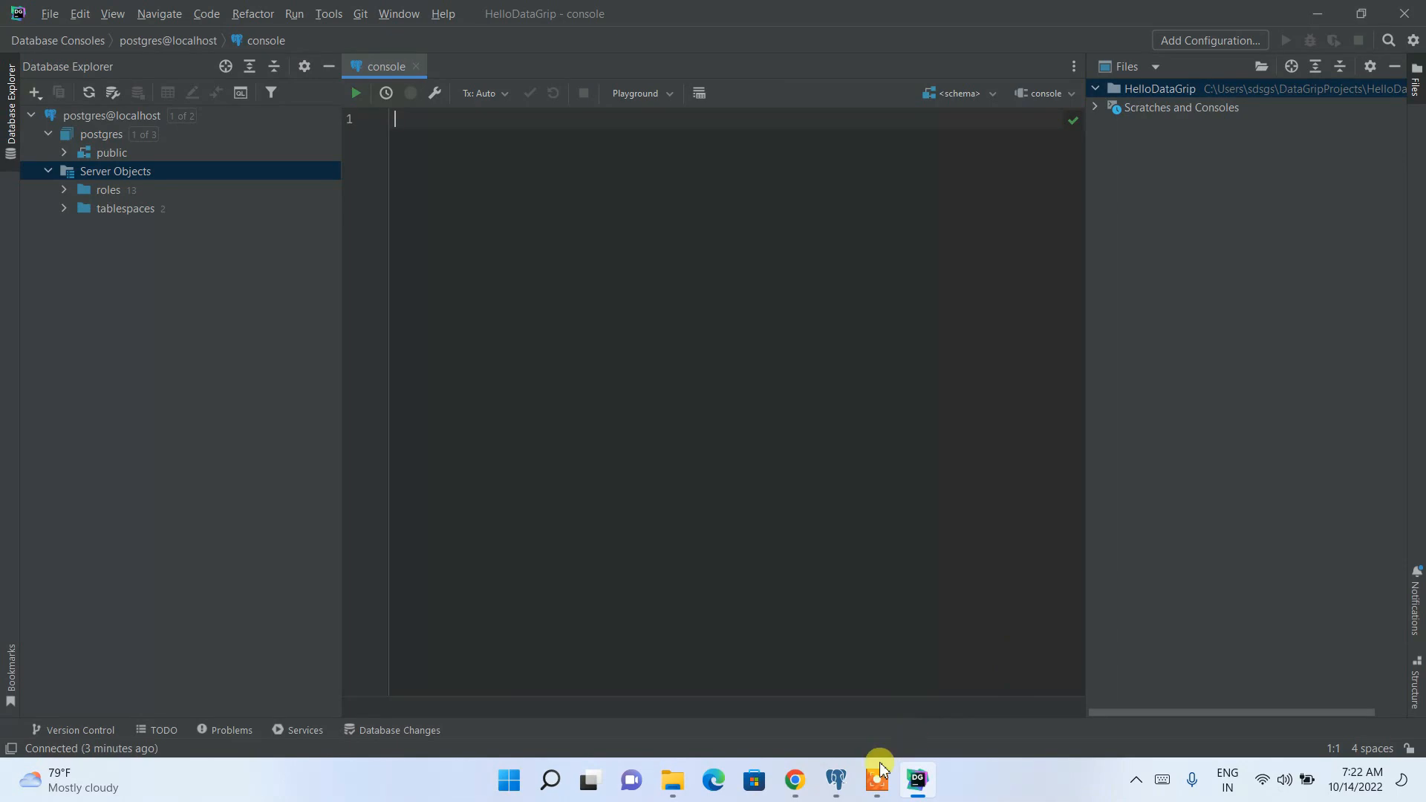
Step: In pgAdmin, review the persons table's create and insert statements, run "select * from persons;", and return to DataGrip
left_click(836, 780)
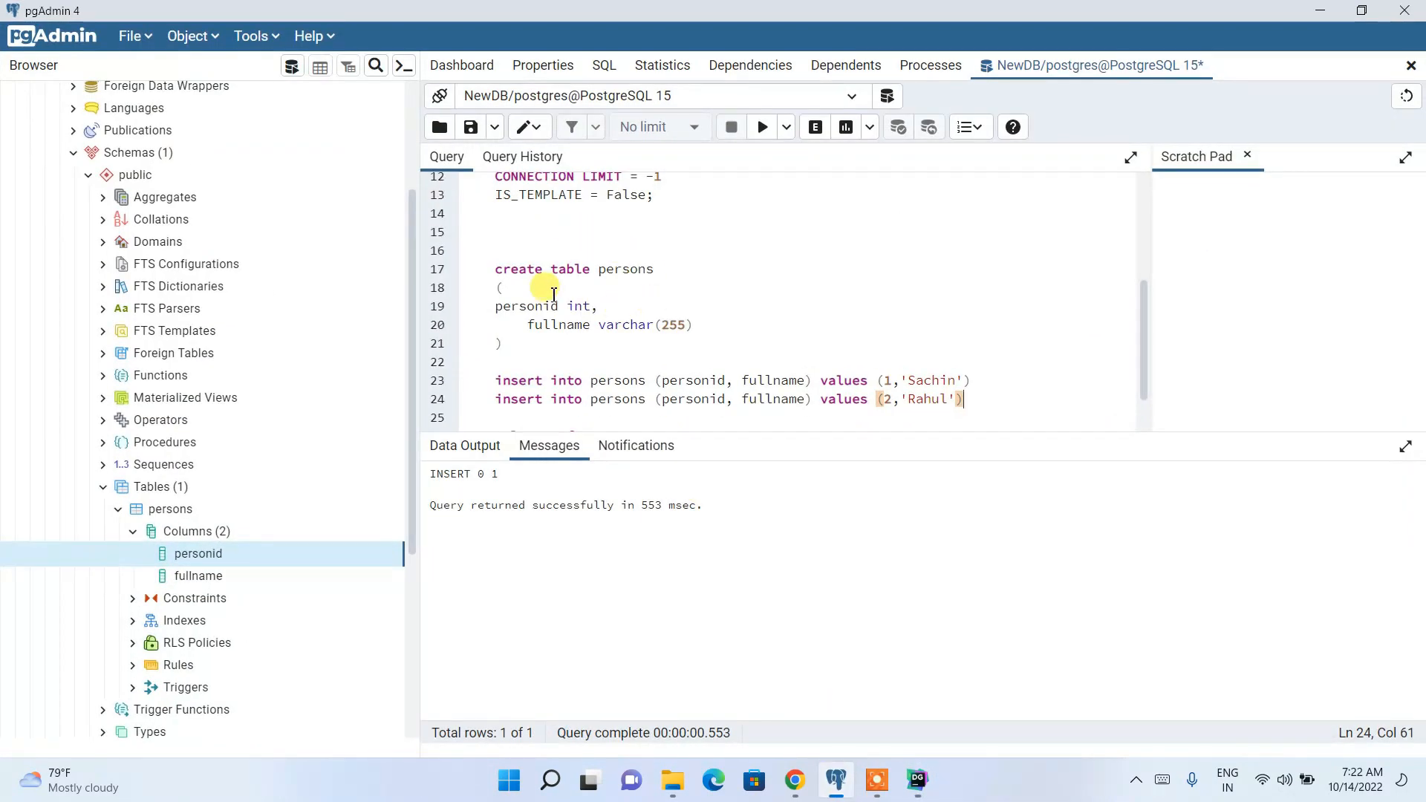
left_click_drag(561, 275, 684, 274)
scroll(707, 273, "down", 1)
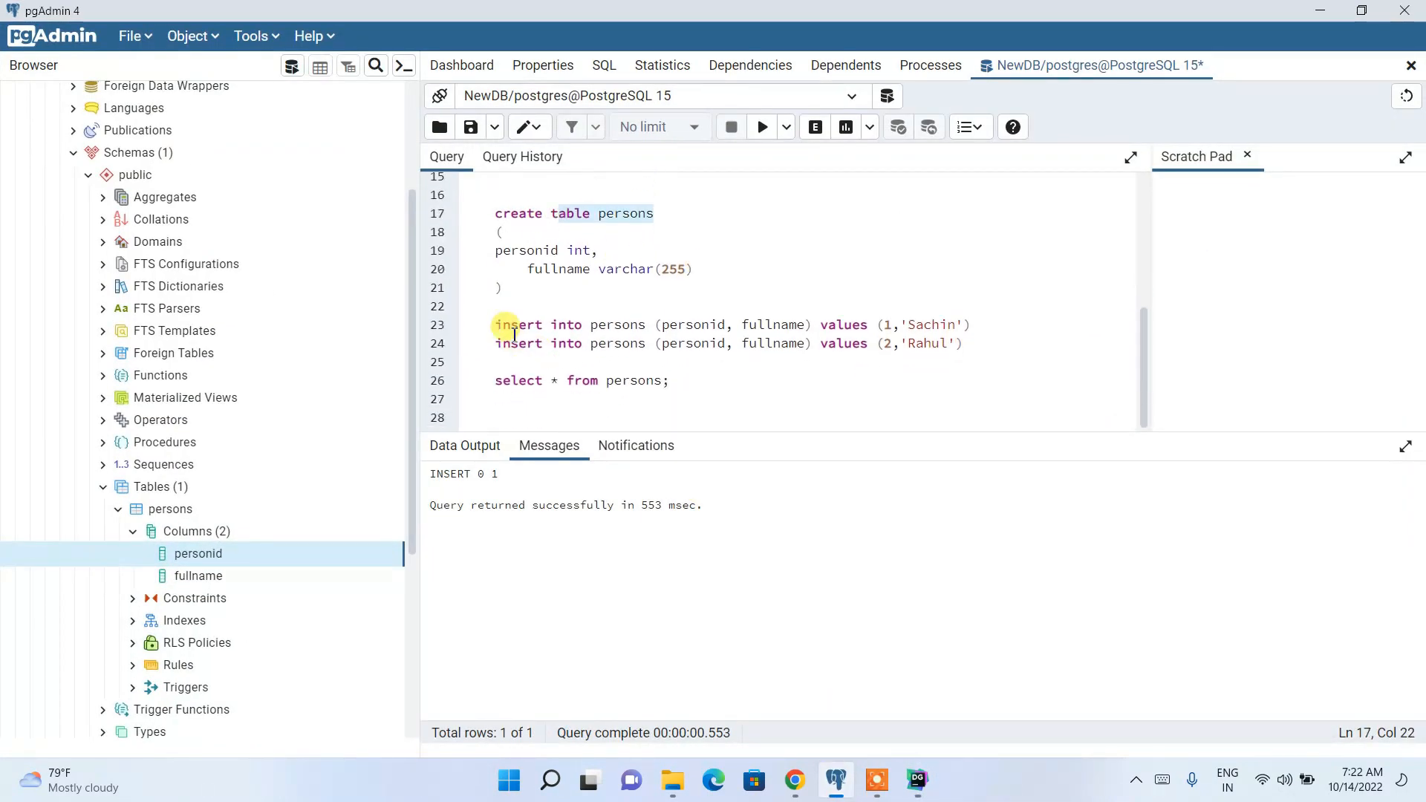
left_click_drag(500, 325, 904, 347)
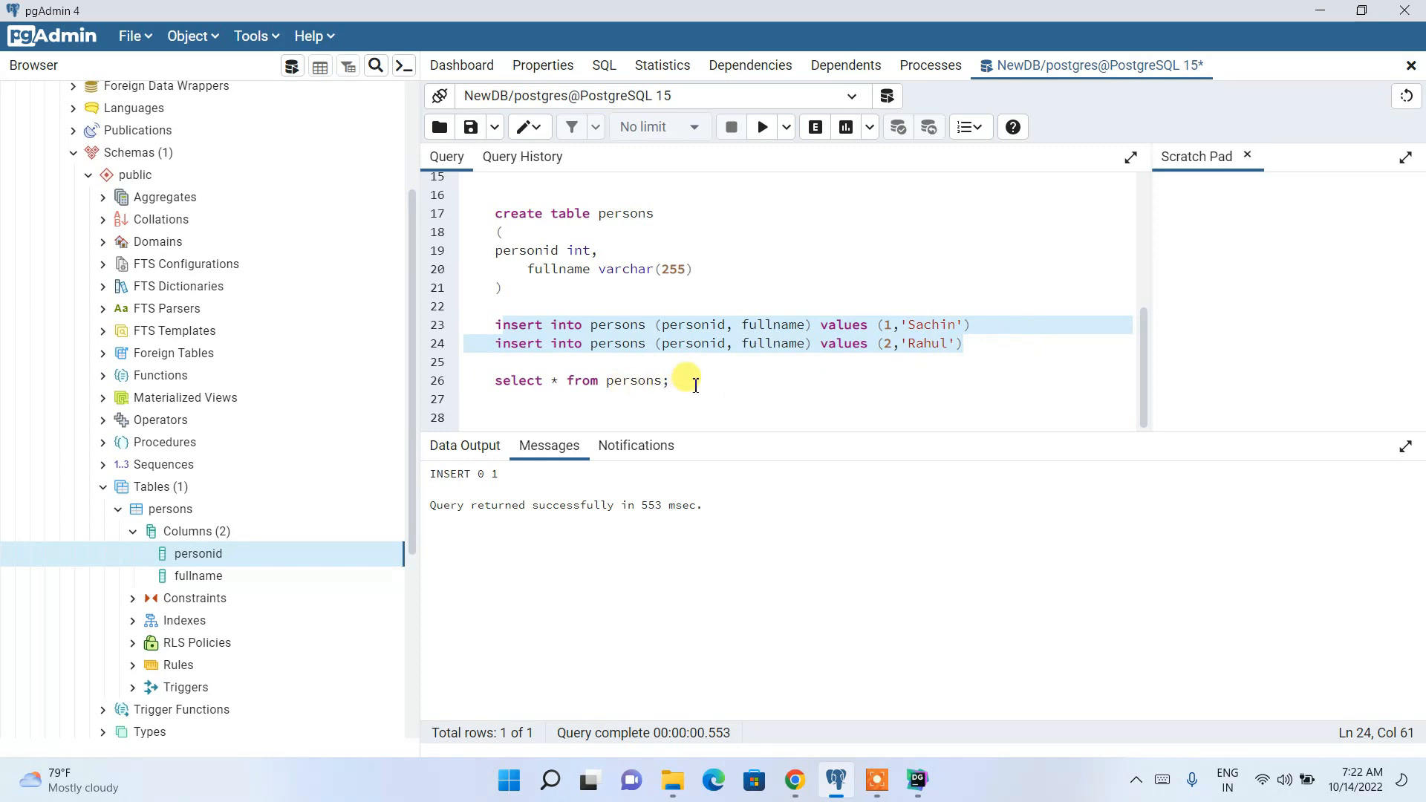
left_click_drag(672, 381, 476, 382)
left_click(762, 127)
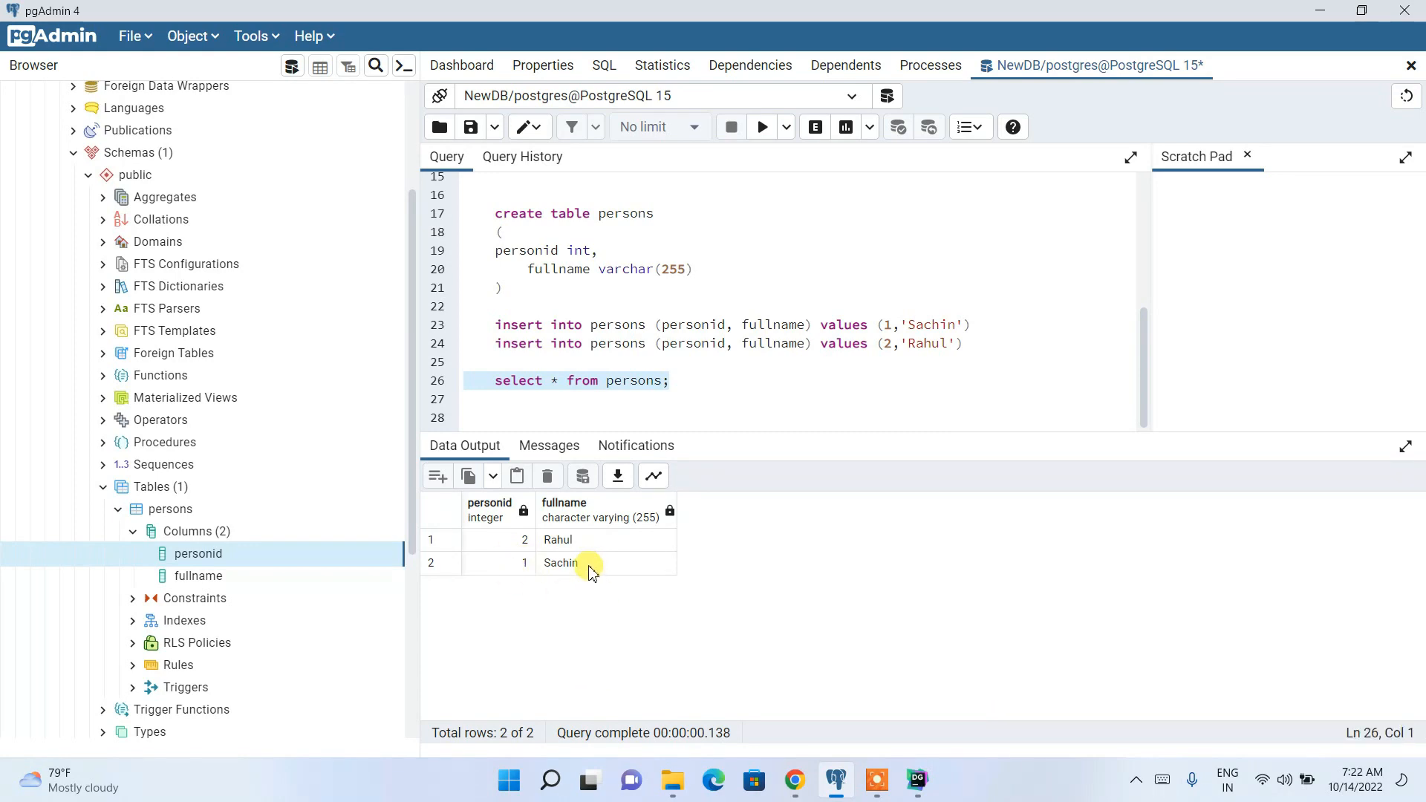
left_click(1321, 10)
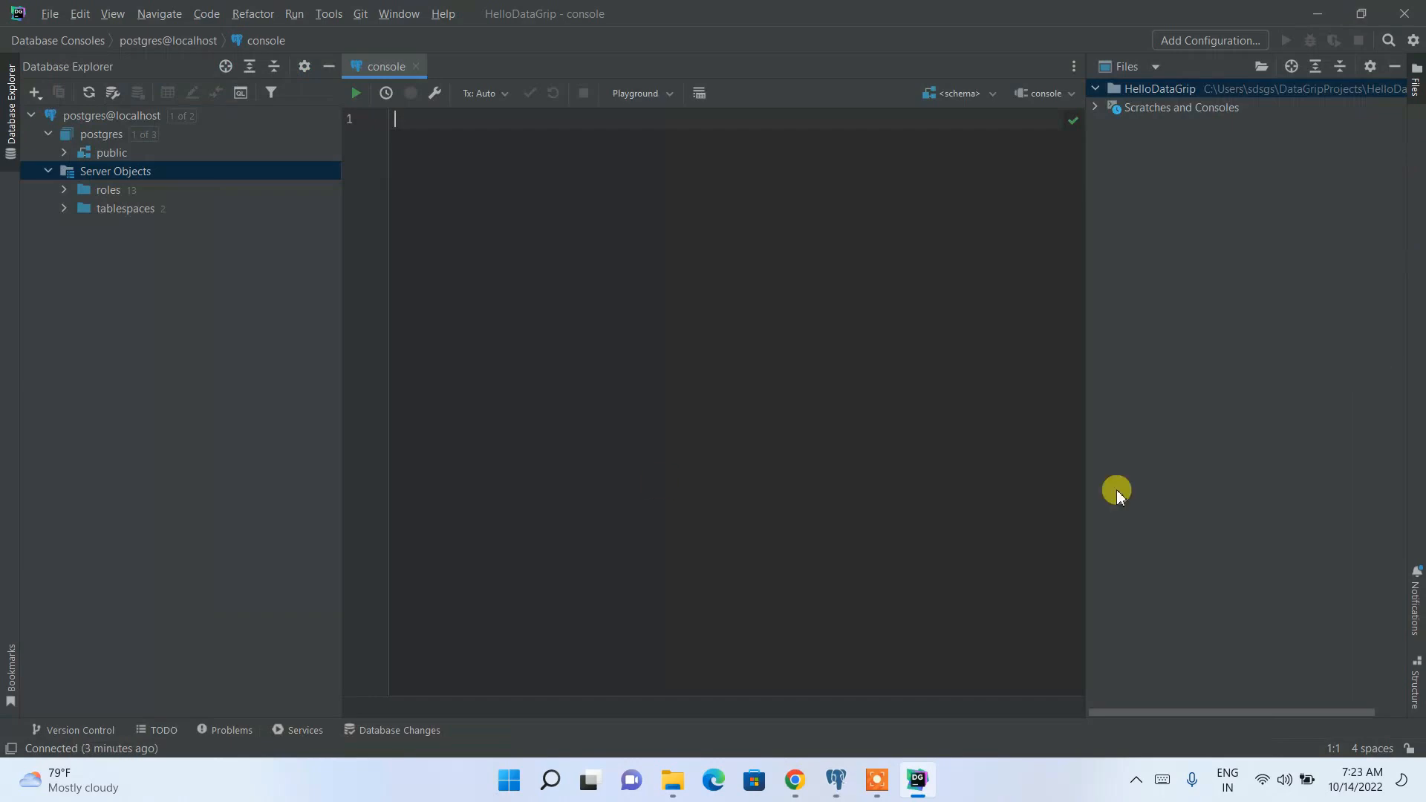
Step: Try an insert statement for the persons row with personid 2 in the console and undo it
type("insert into persons (personid, fullname) values (2,'Rahul')")
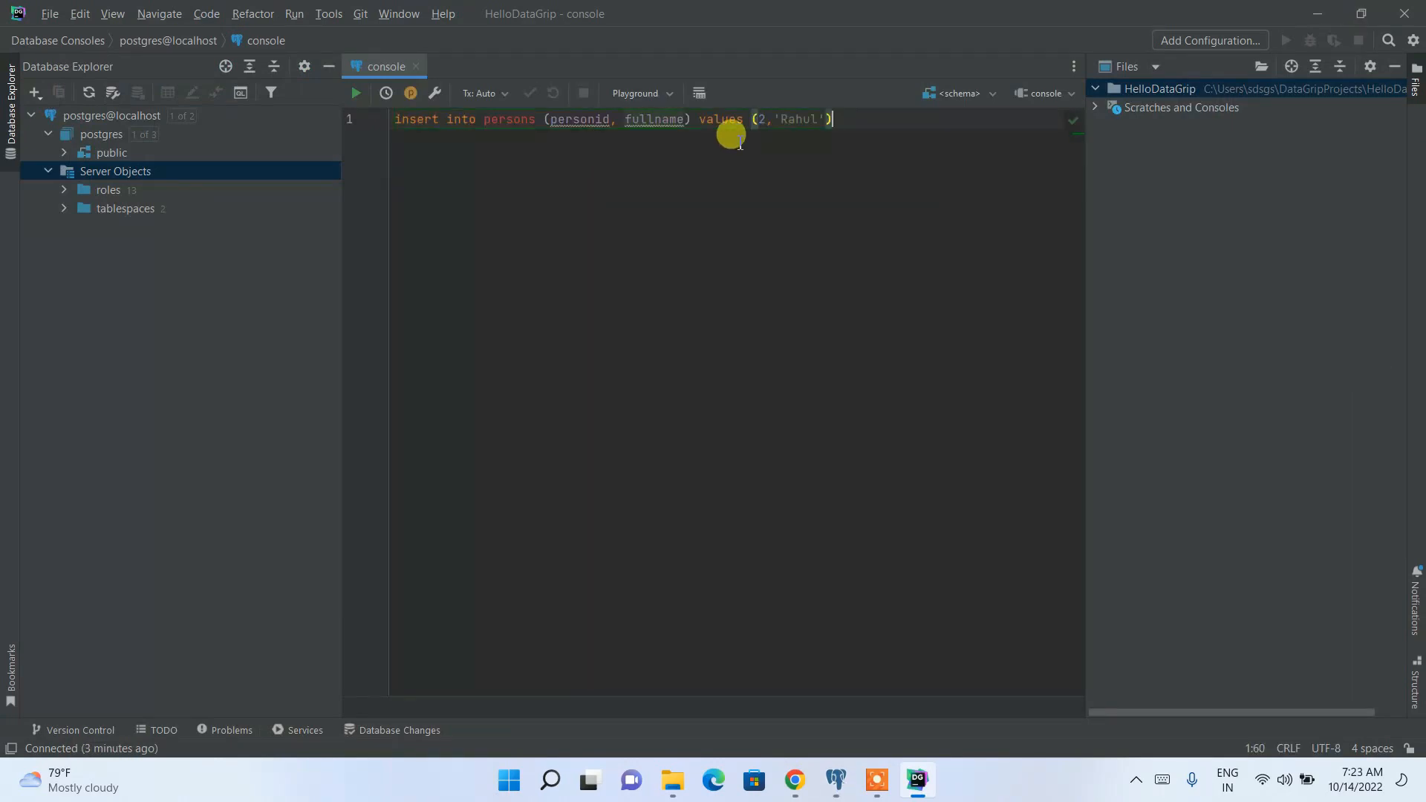
key("ctrl+z")
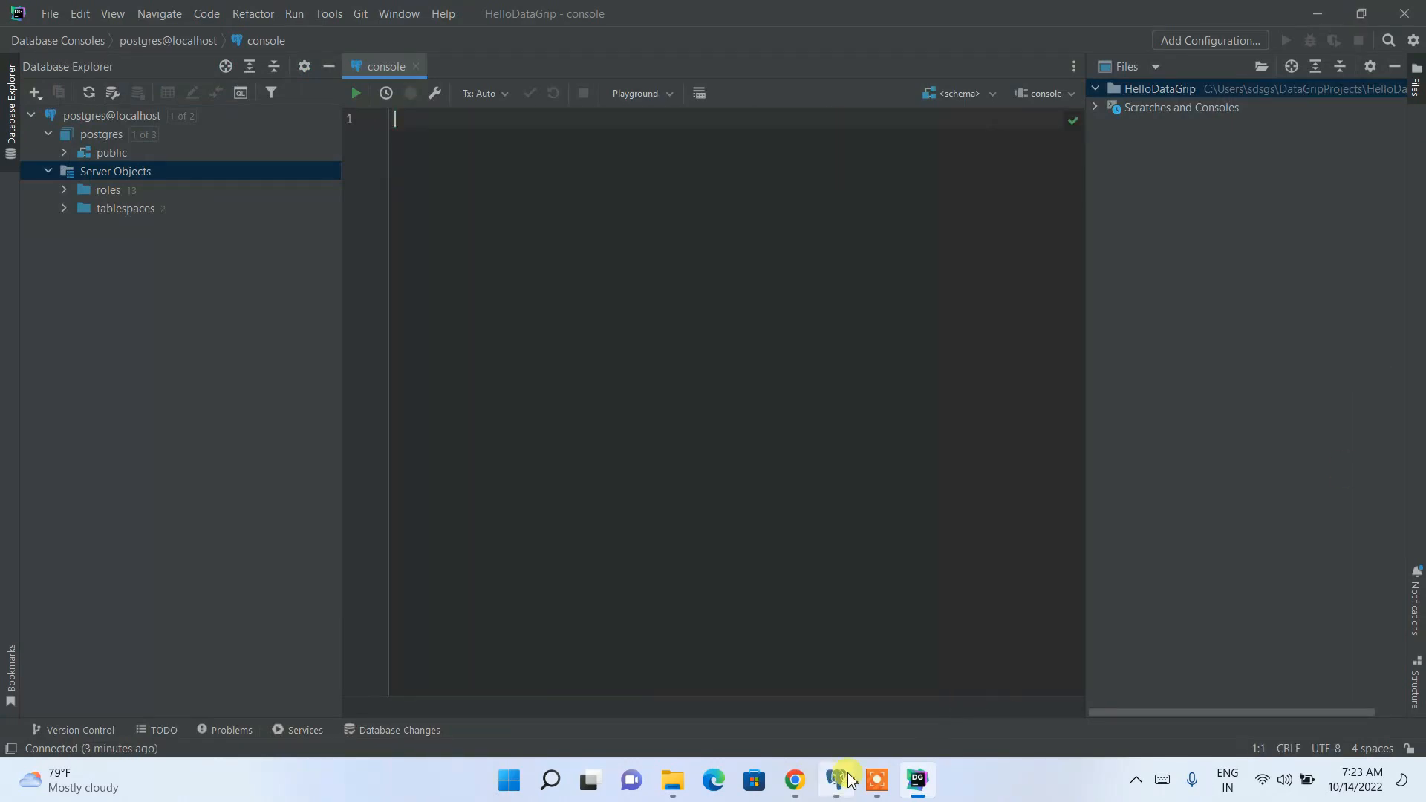
Step: Copy "select * from persons;" from the pgAdmin query editor into the DataGrip console and execute it
left_click(839, 780)
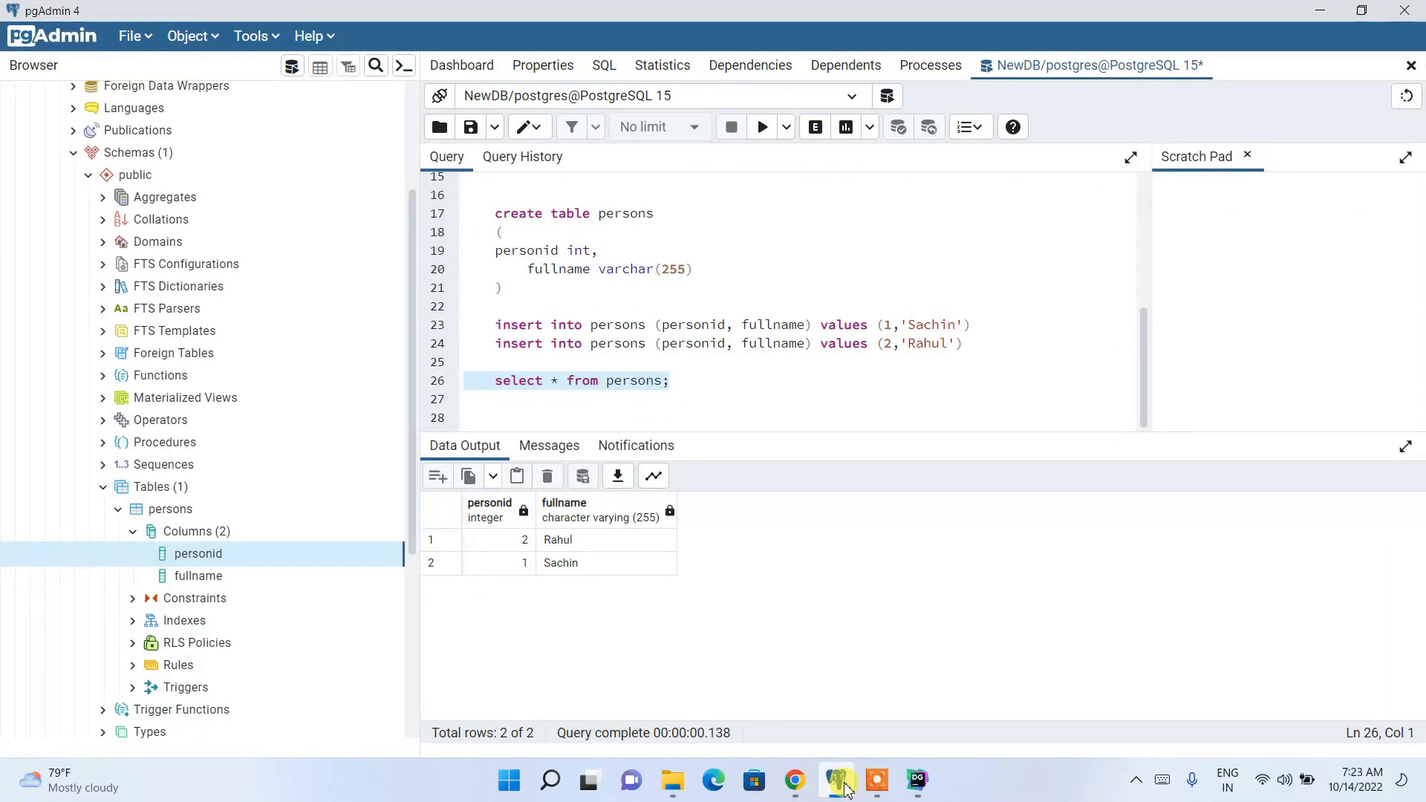
left_click(839, 780)
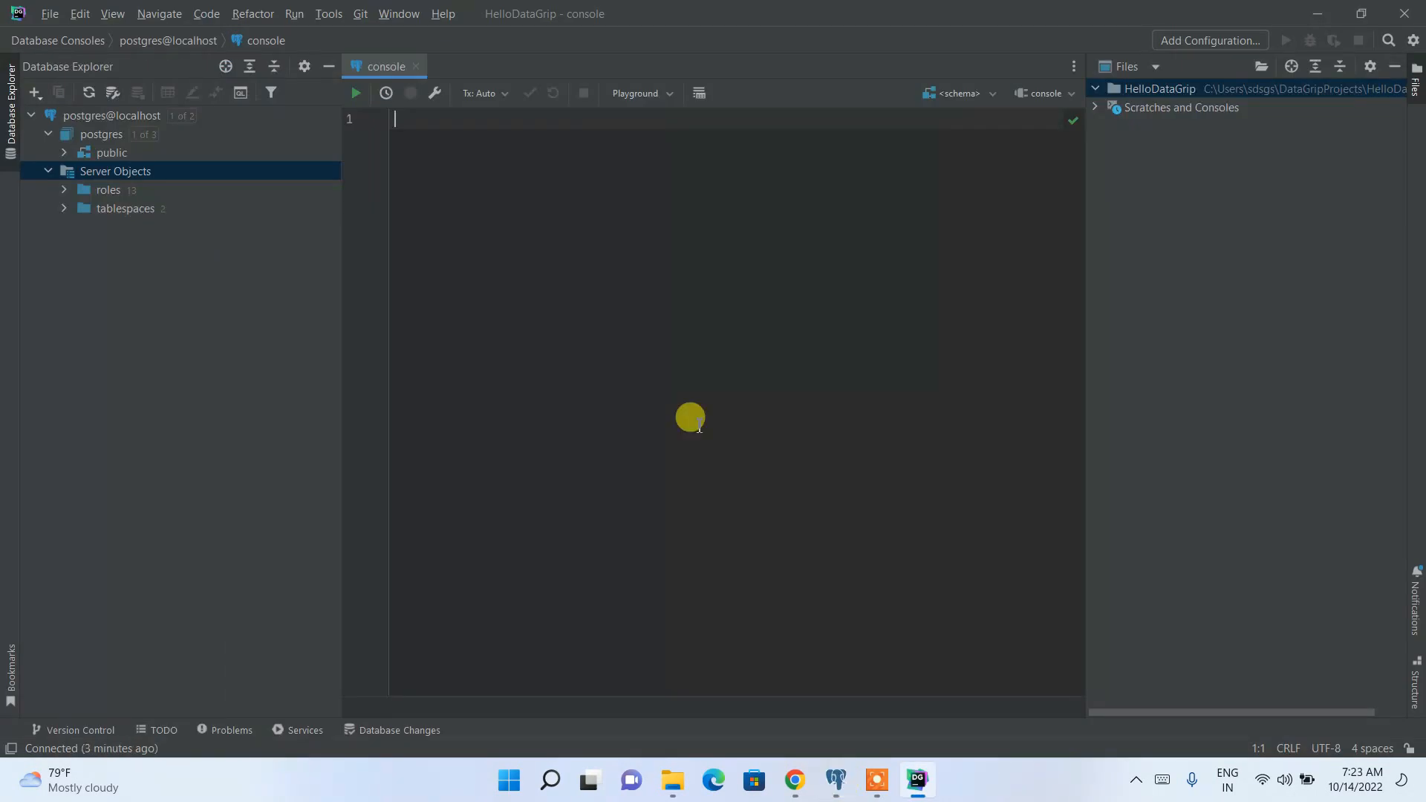
left_click_drag(632, 116, 293, 119)
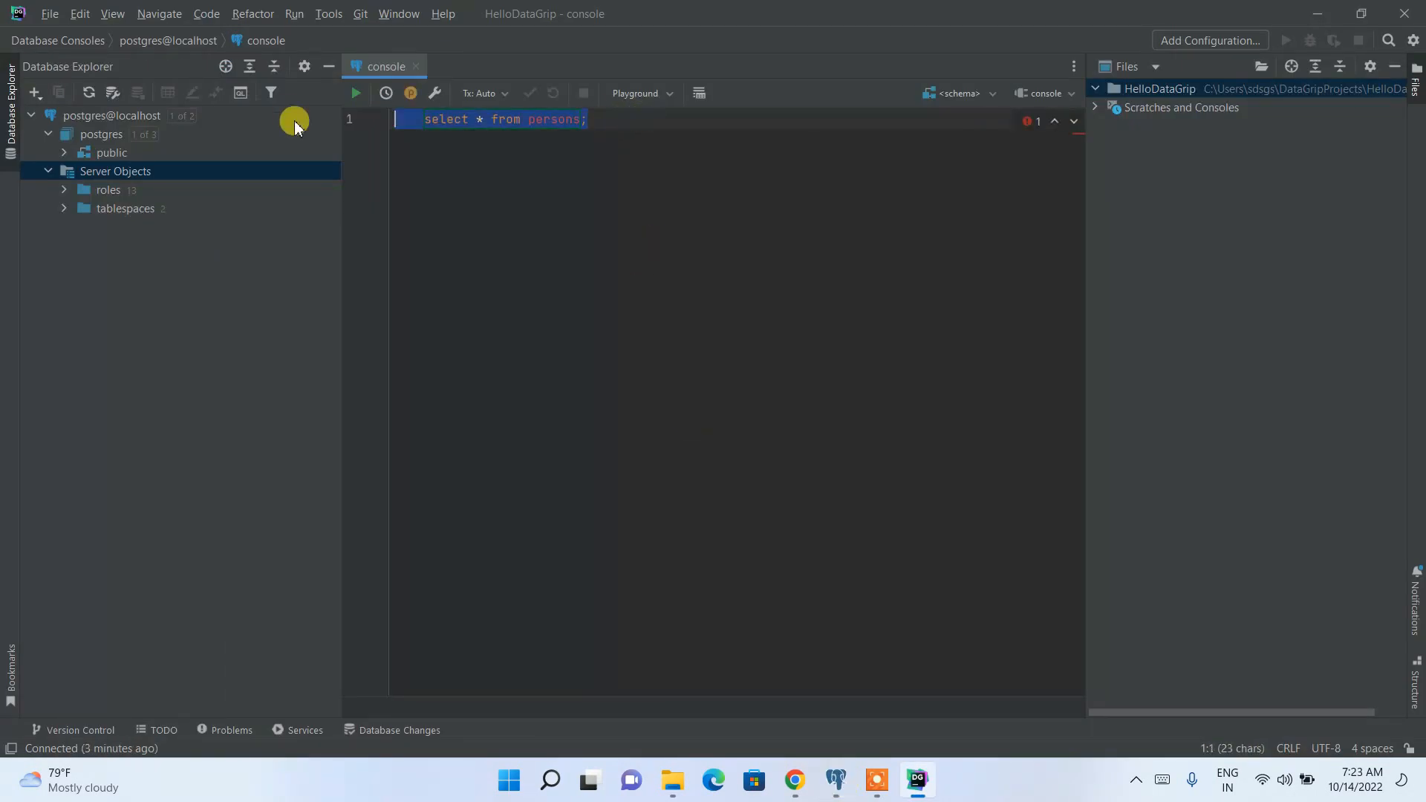
left_click(358, 92)
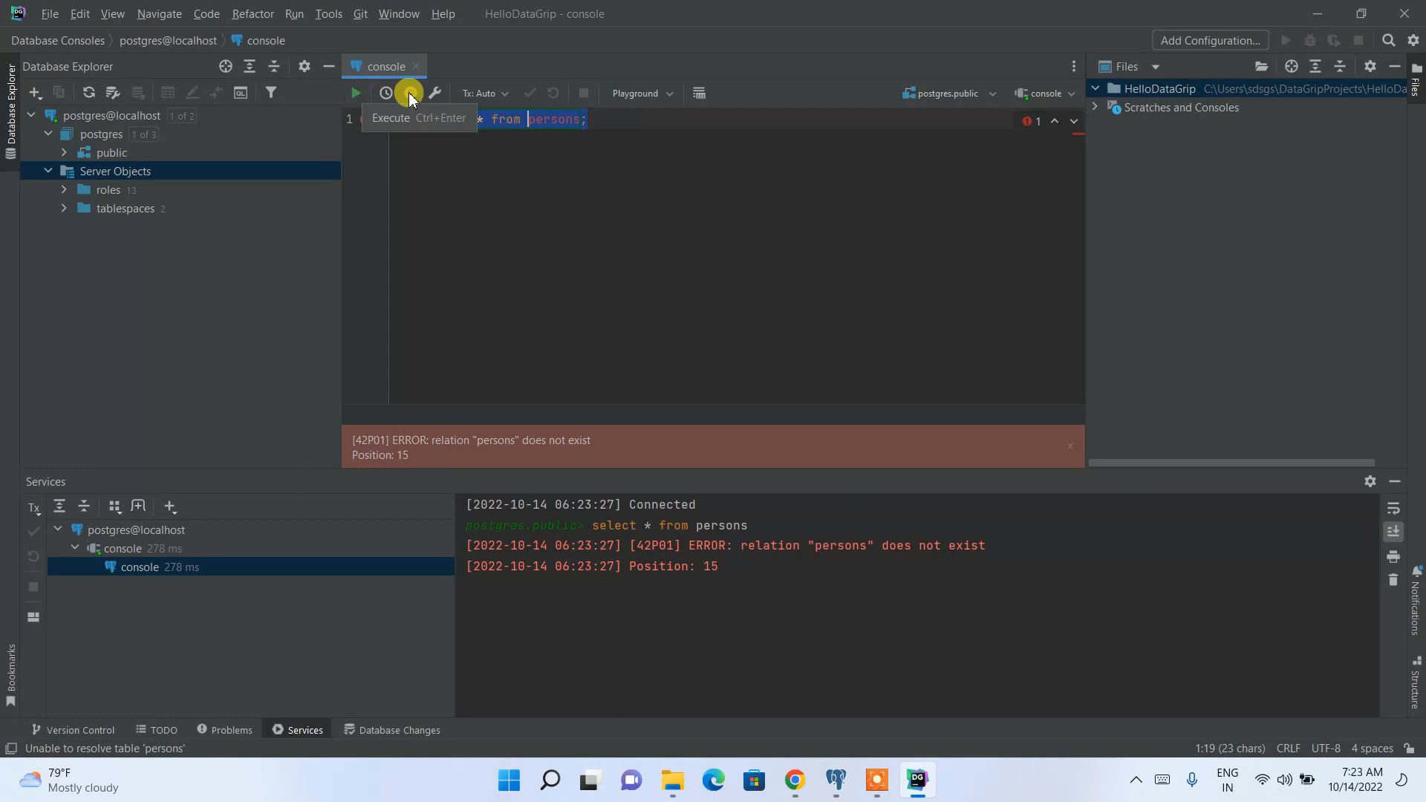
left_click(676, 121)
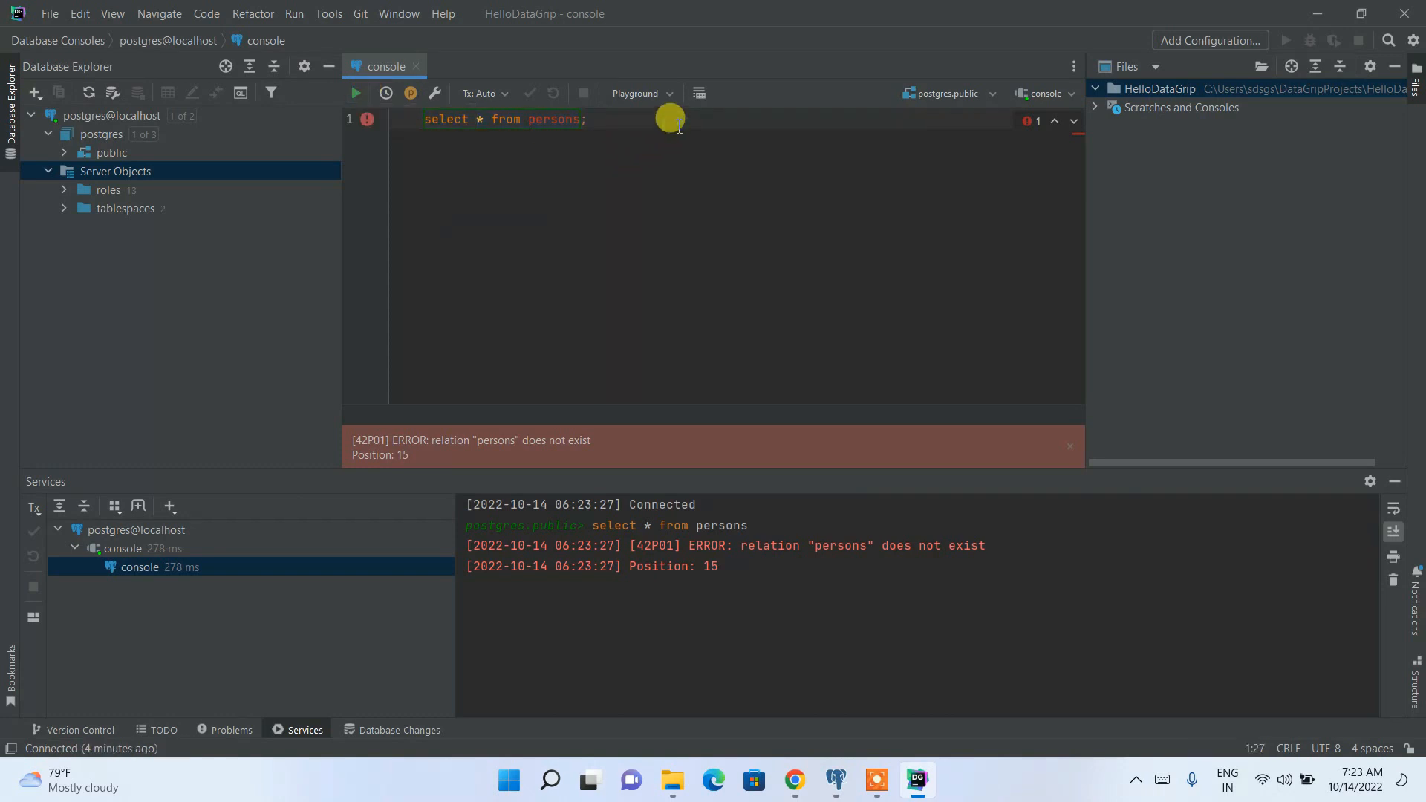
Step: Check in the pgAdmin object tree which database contains the persons table, select NewDB, and return to DataGrip
left_click(91, 137)
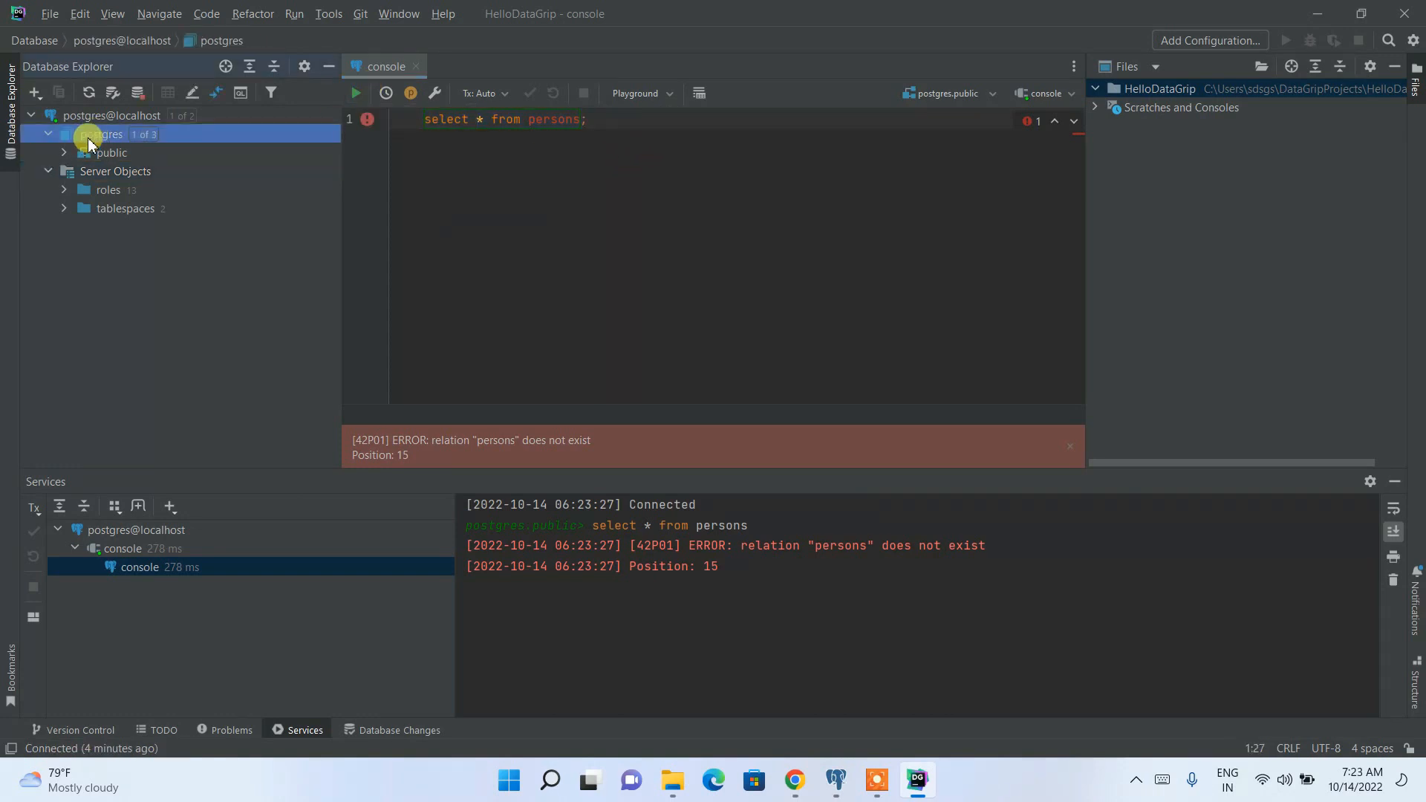
left_click(412, 120)
left_click(837, 780)
scroll(45, 297, "up", 3)
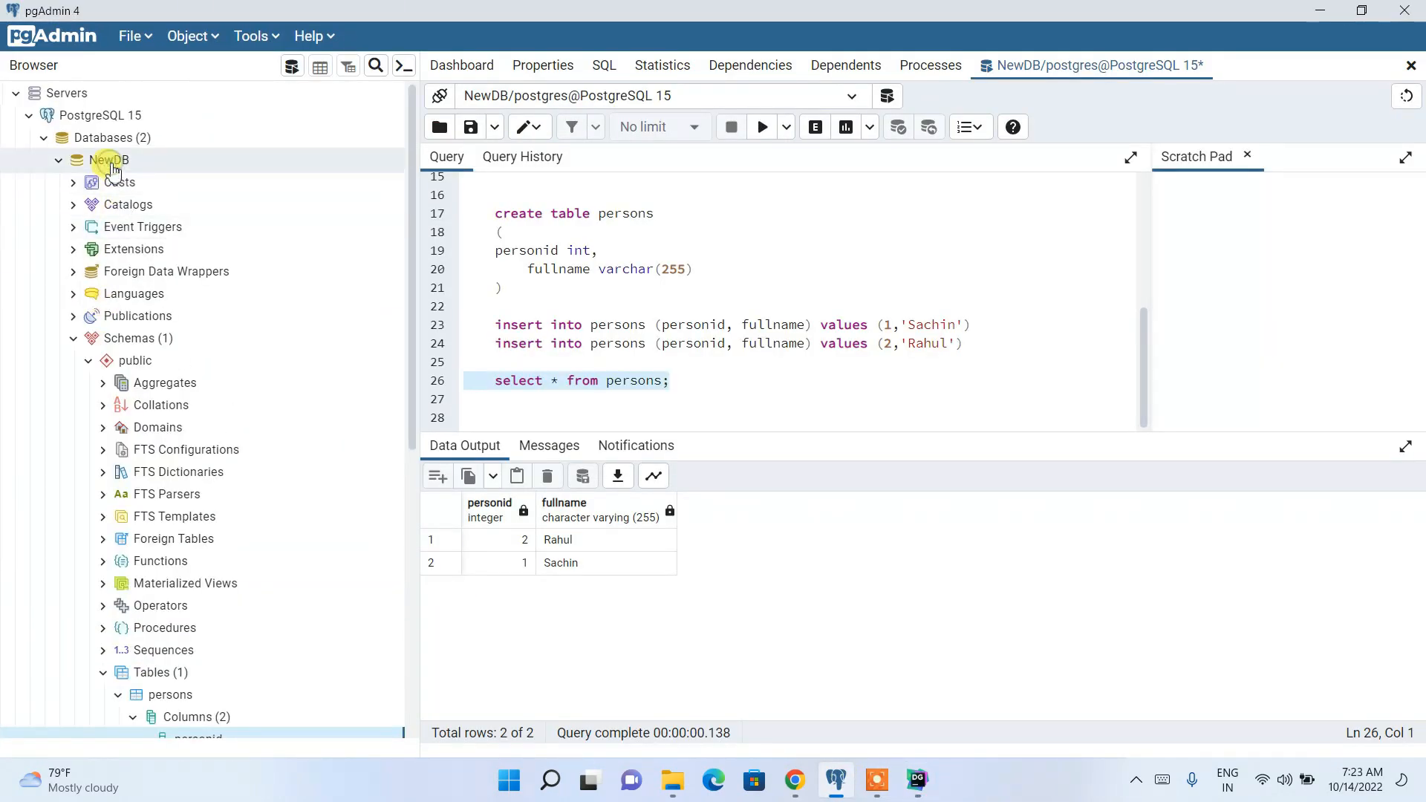
scroll(143, 491, "down", 5)
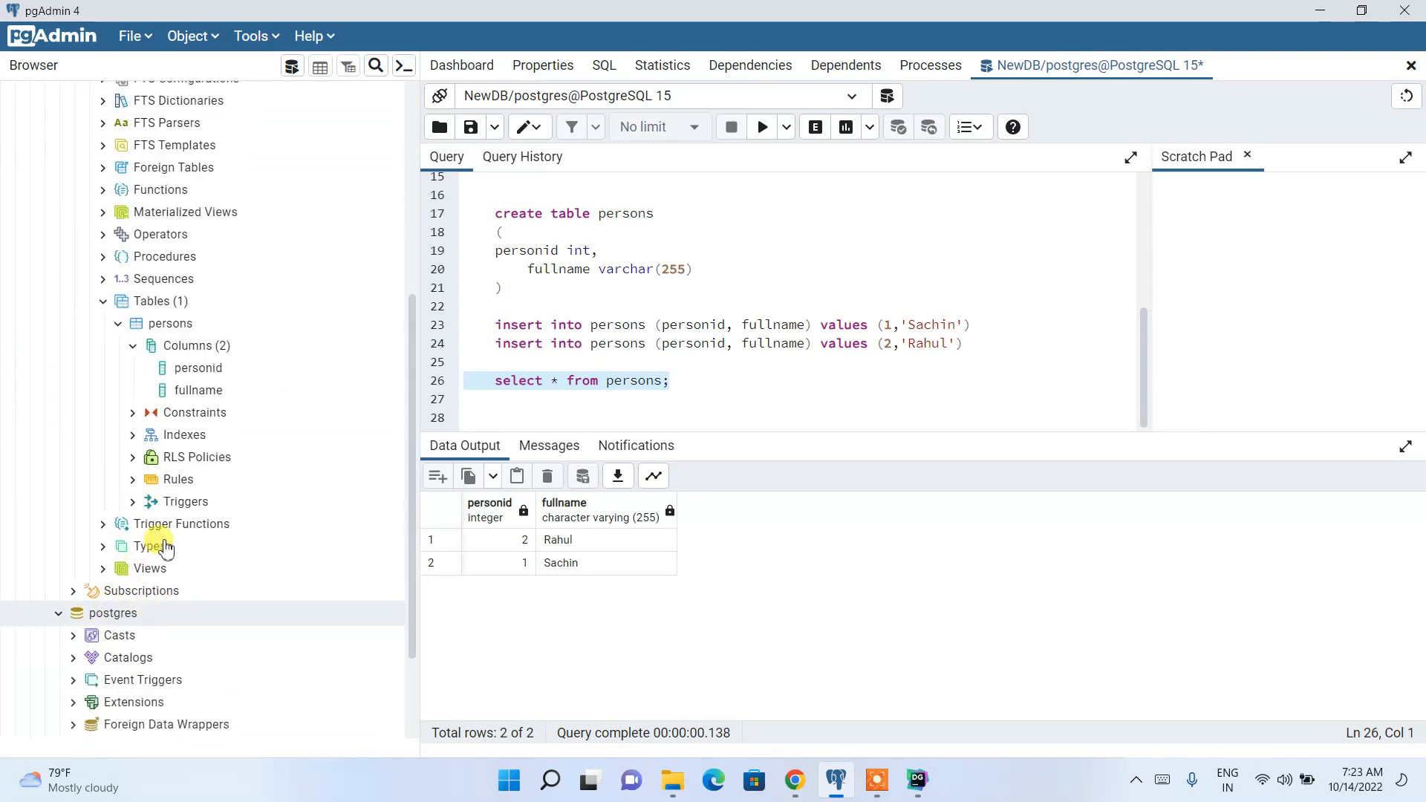
scroll(143, 541, "up", 5)
left_click(111, 158)
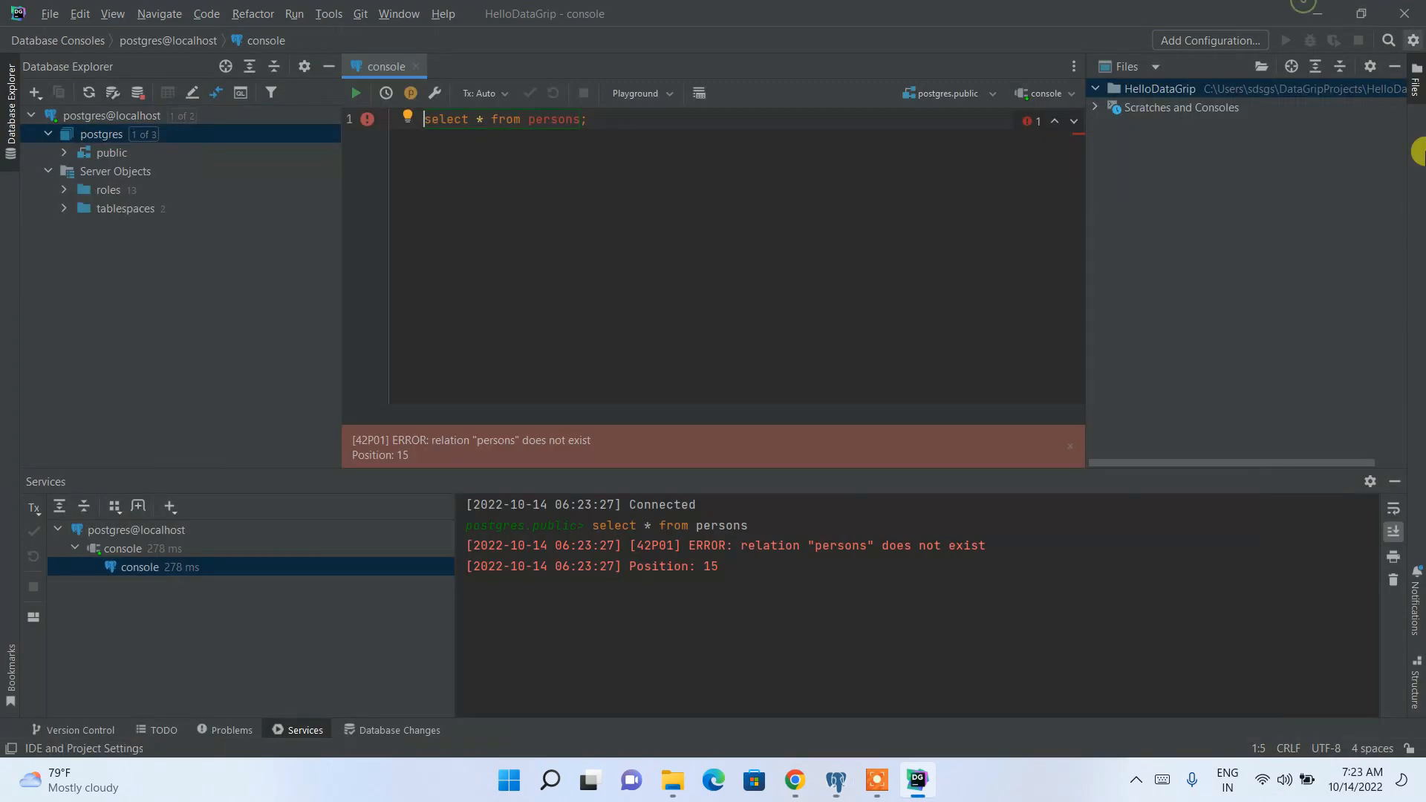
left_click(1320, 10)
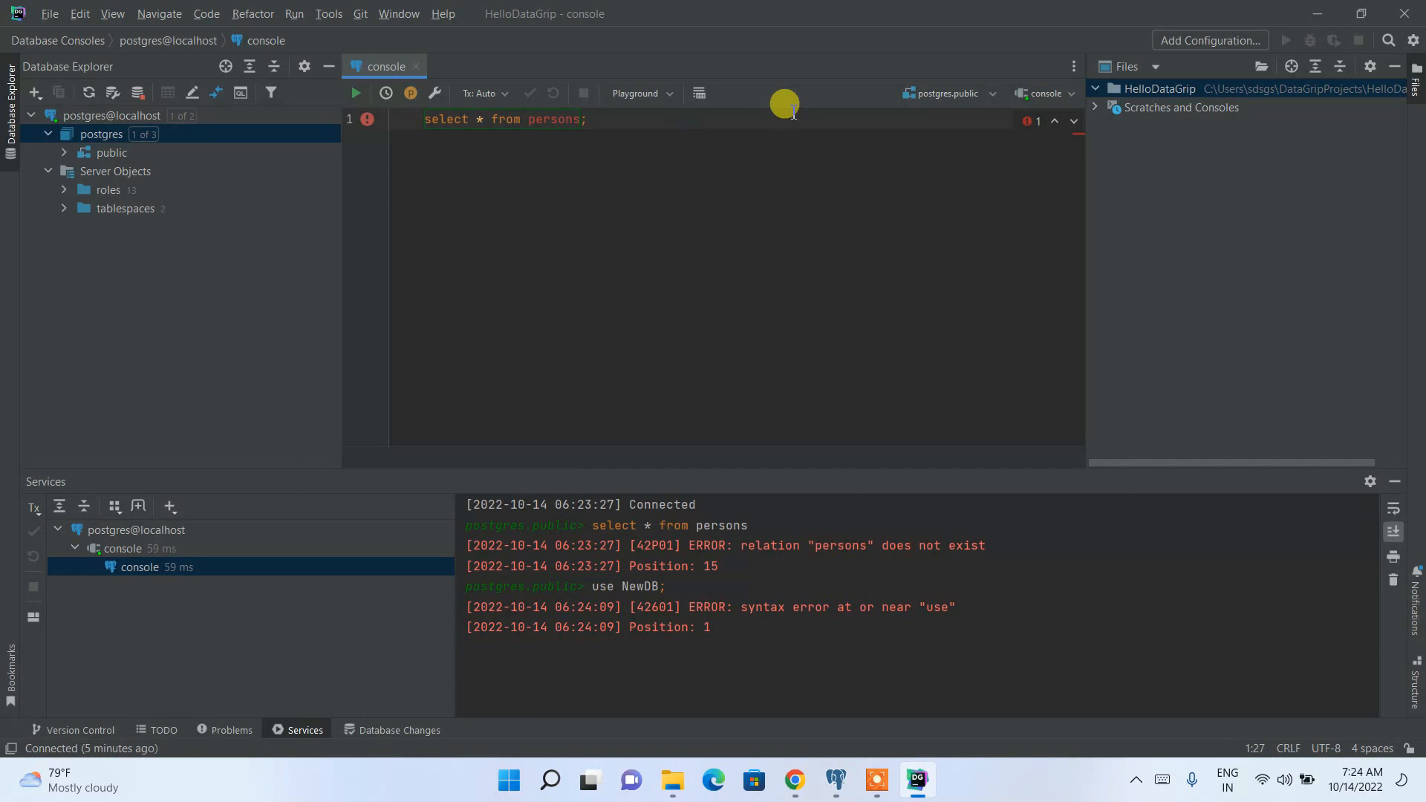
Step: Switch the console's target database to NewDB and check the connection output
left_click(982, 97)
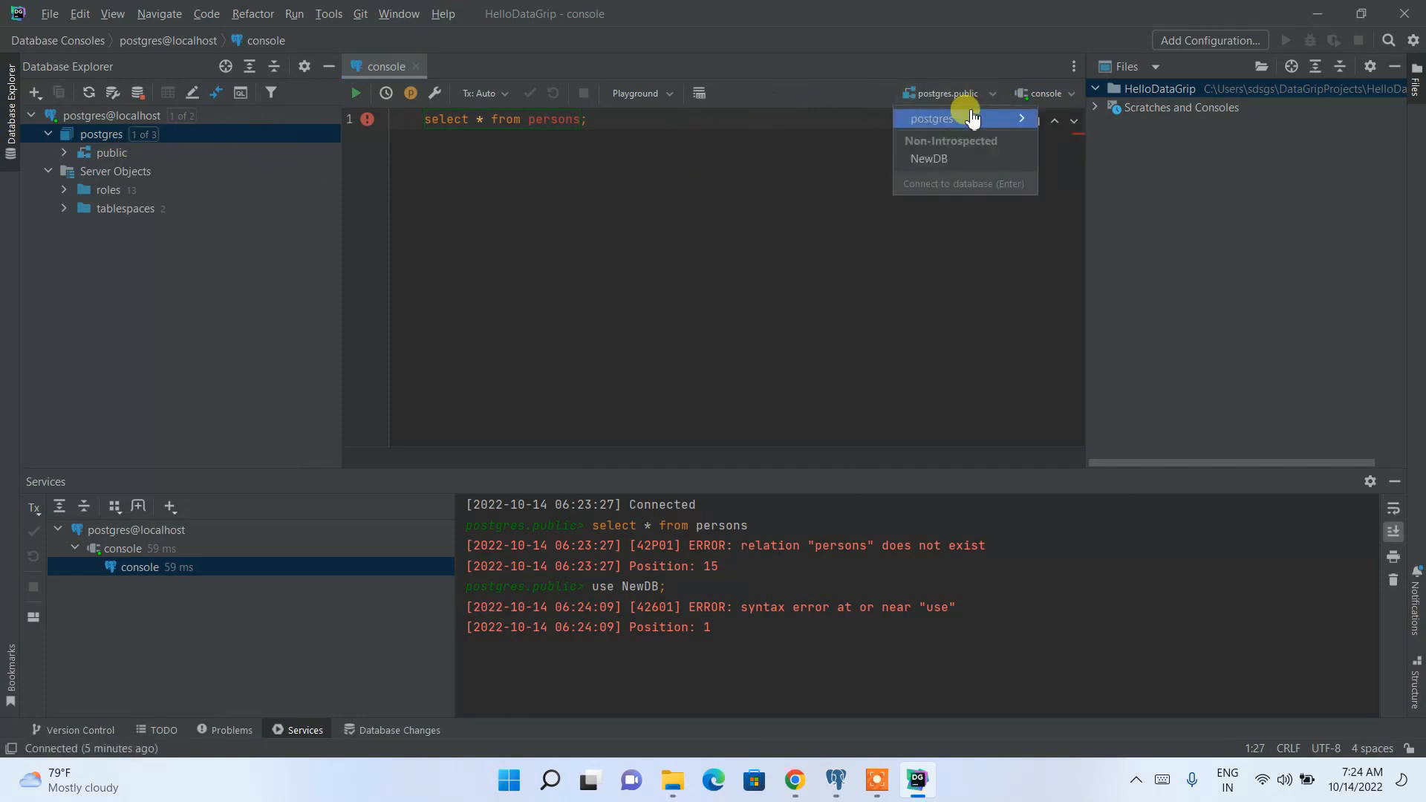
left_click(945, 159)
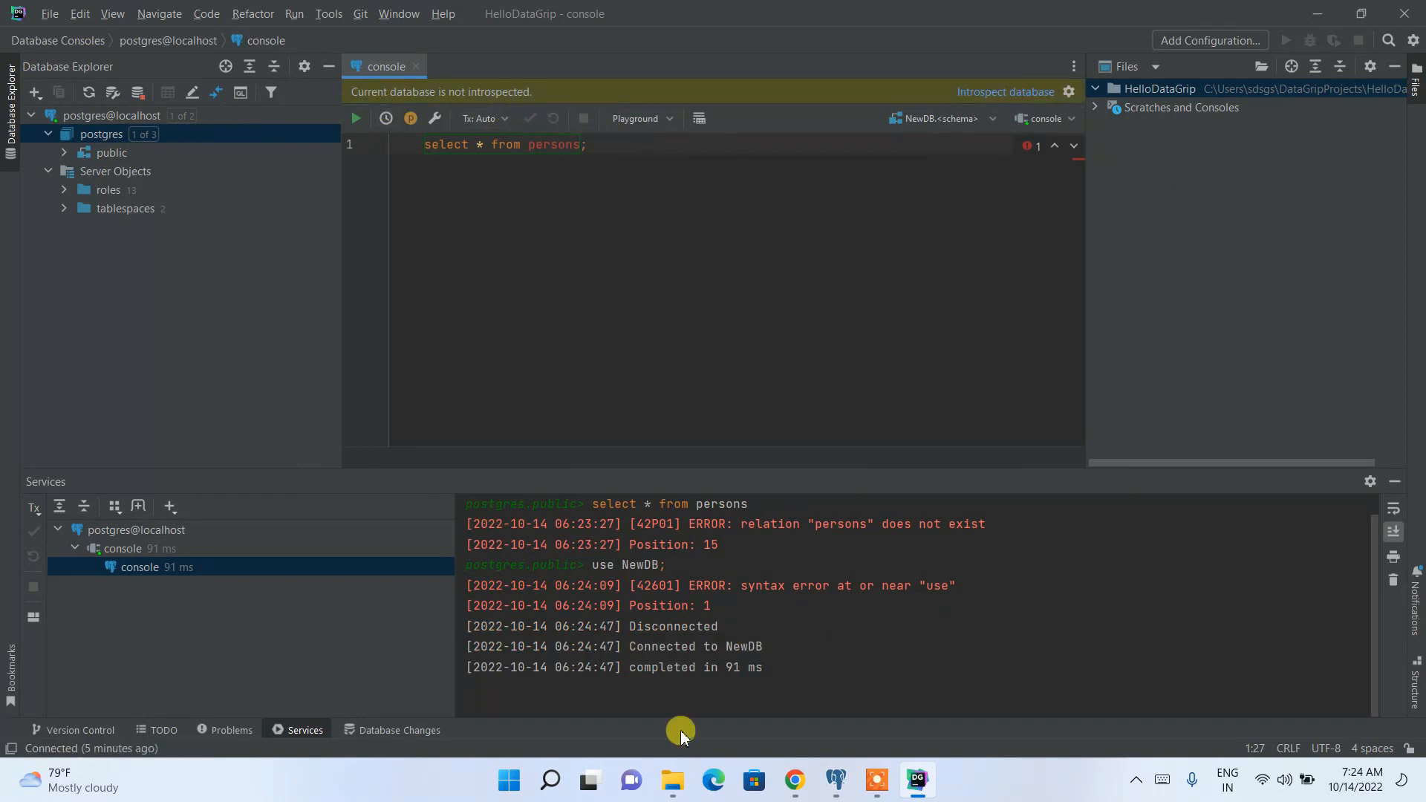
left_click_drag(661, 647, 838, 654)
left_click(865, 652)
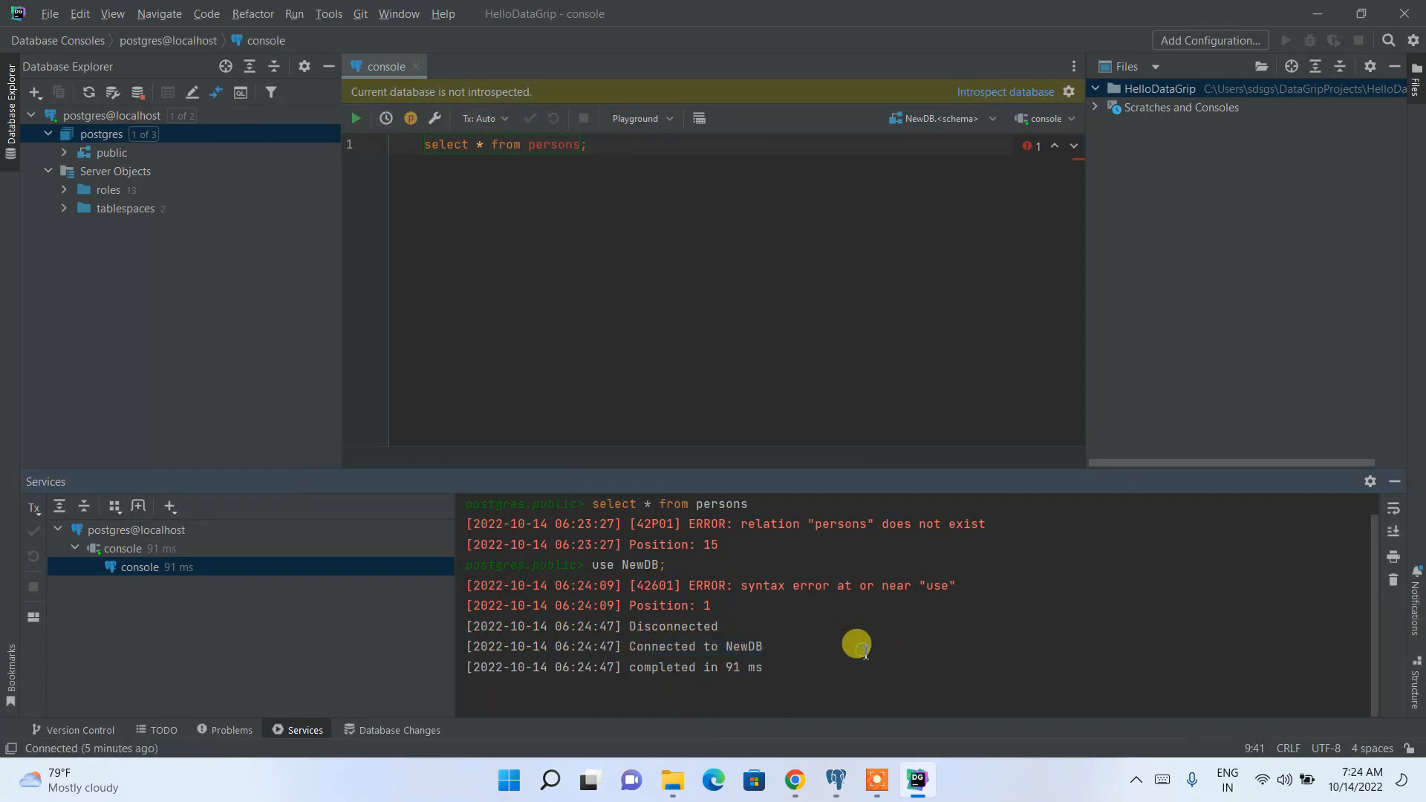
Step: Execute "select * from persons;" against NewDB and review the personid and fullname values of the result rows
left_click_drag(594, 144, 391, 144)
left_click(360, 118)
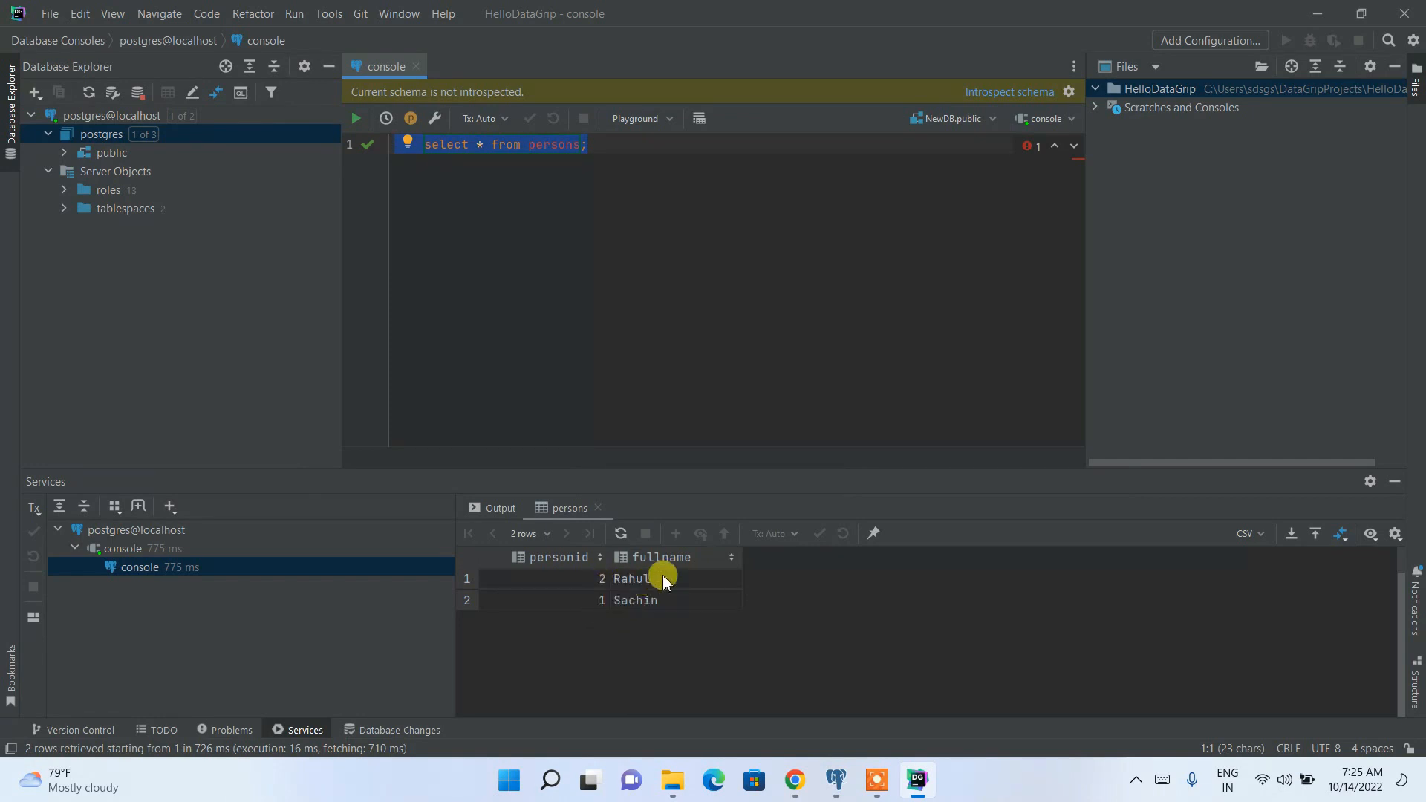
left_click(582, 582)
left_click(638, 581)
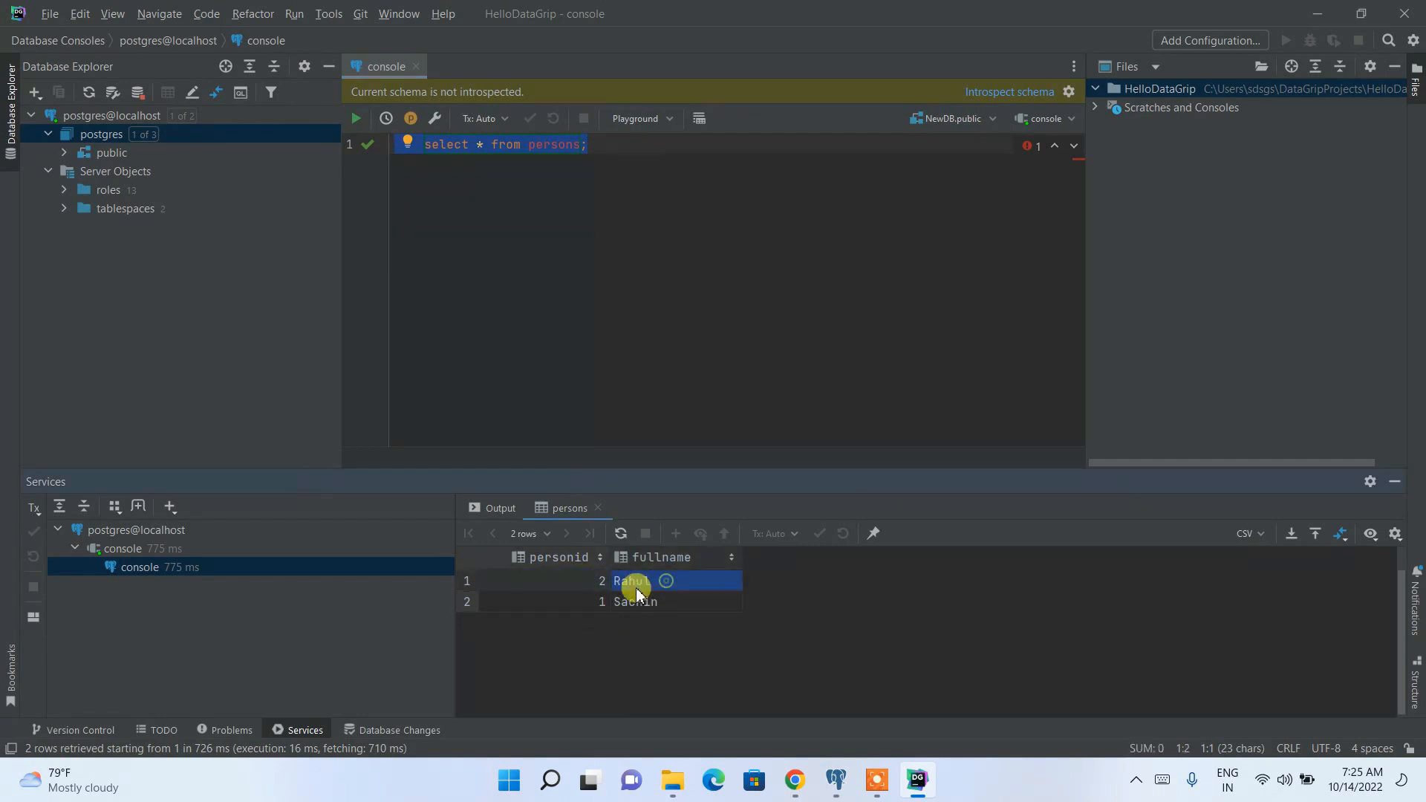
left_click(582, 601)
left_click(661, 604)
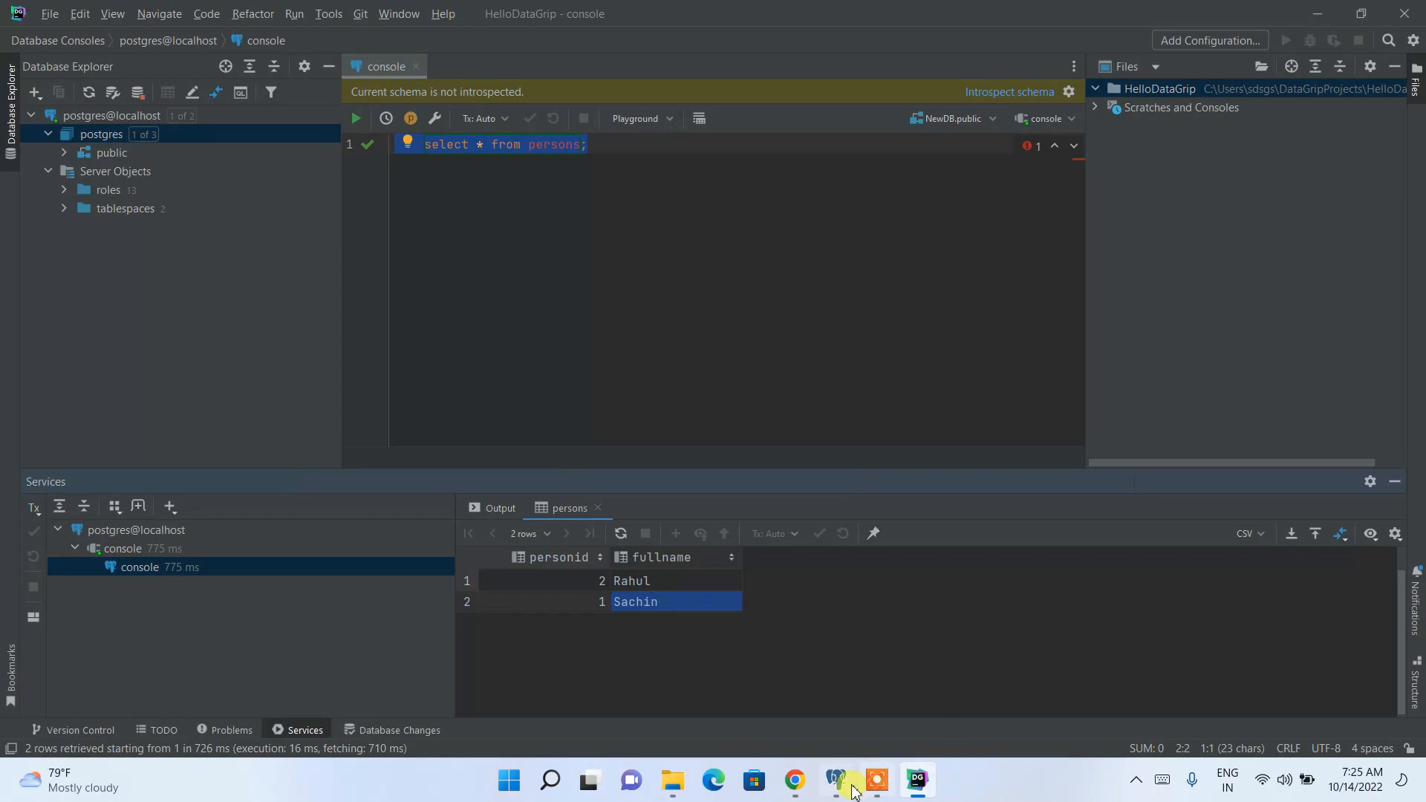
Step: Switch to pgAdmin and compare the personid and fullname values in its persons query output with the DataGrip result
left_click(830, 782)
left_click(524, 562)
left_click(561, 565)
left_click(690, 535)
left_click(518, 540)
left_click(561, 543)
left_click(527, 566)
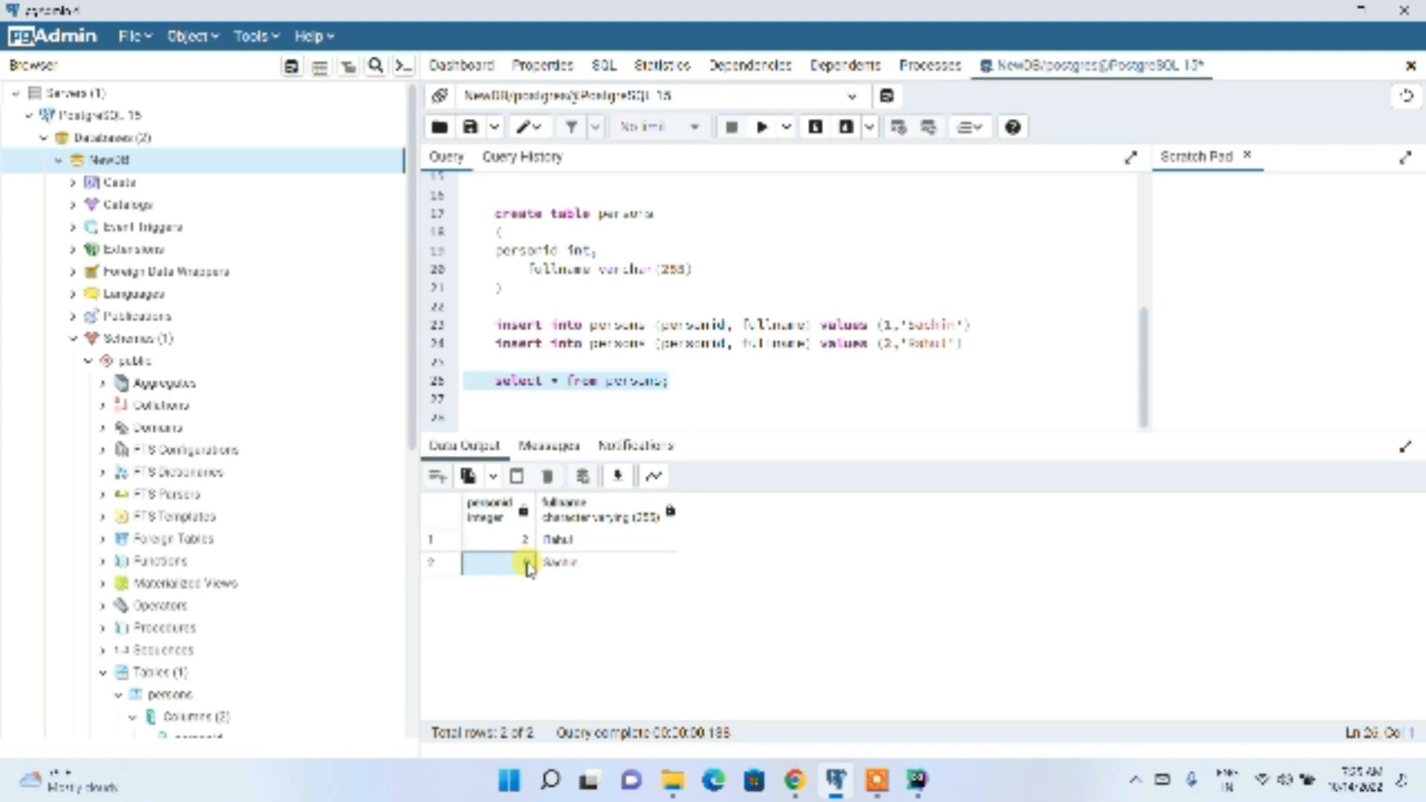